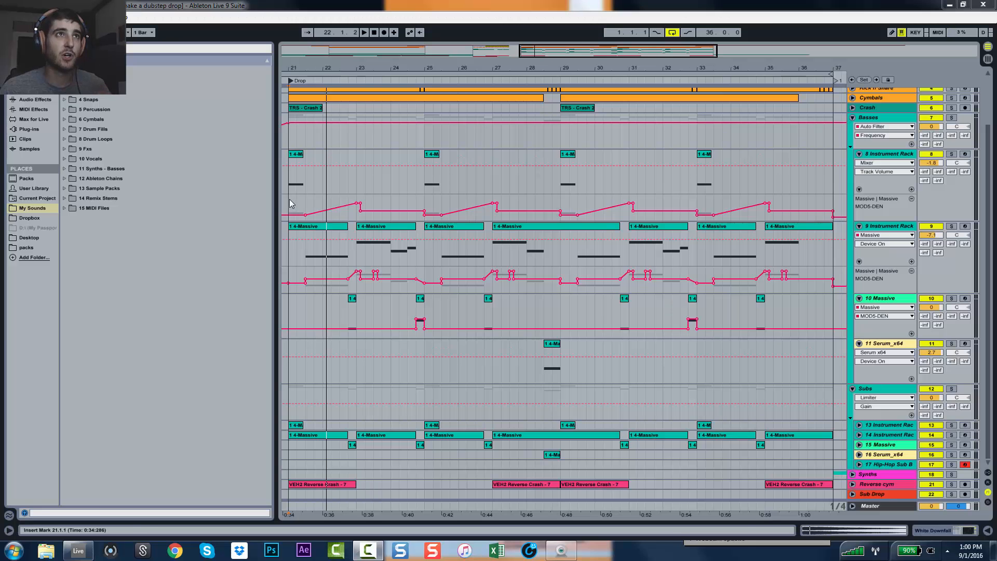
Shorten the arrangement loop to the drop section, starting at bar 21 with a length of 16 bars.
click(308, 176)
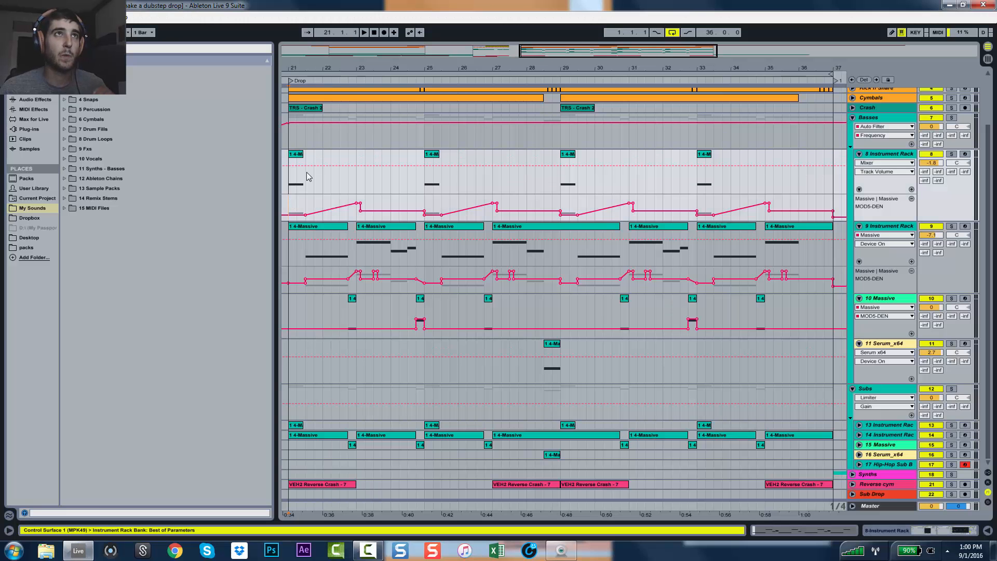
double_click(525, 52)
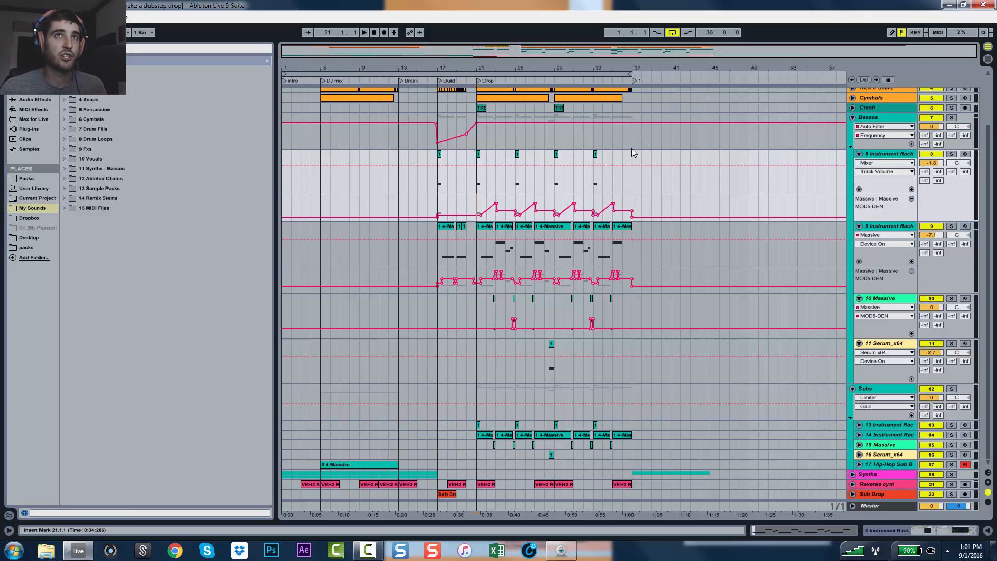
drag(632, 152, 280, 169)
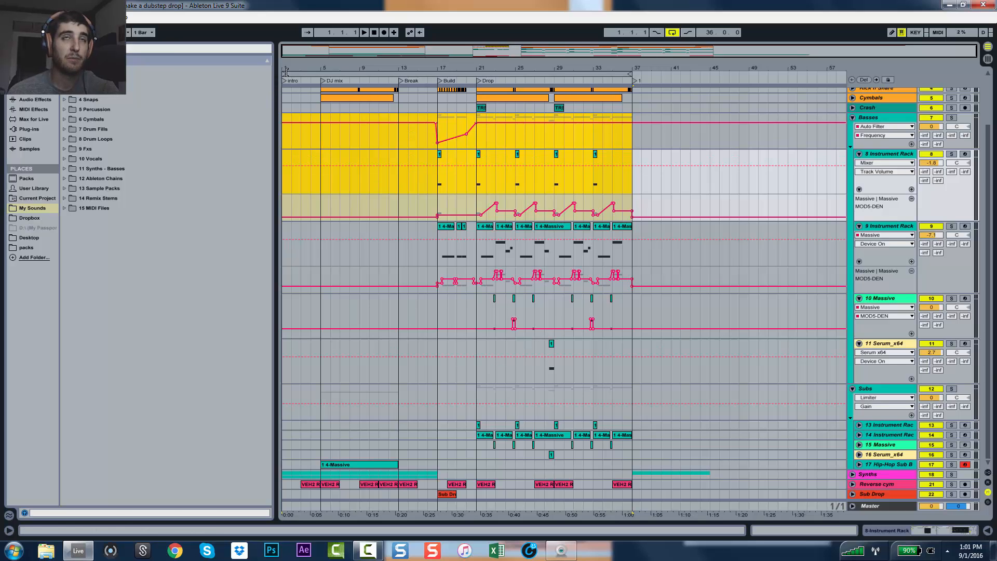
drag(286, 74, 478, 77)
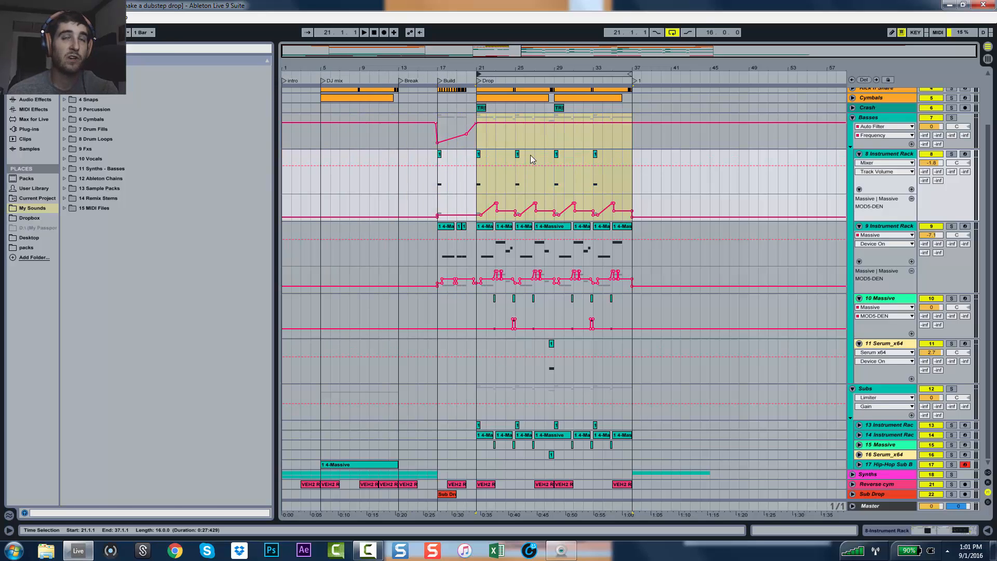
click(560, 73)
key(z)
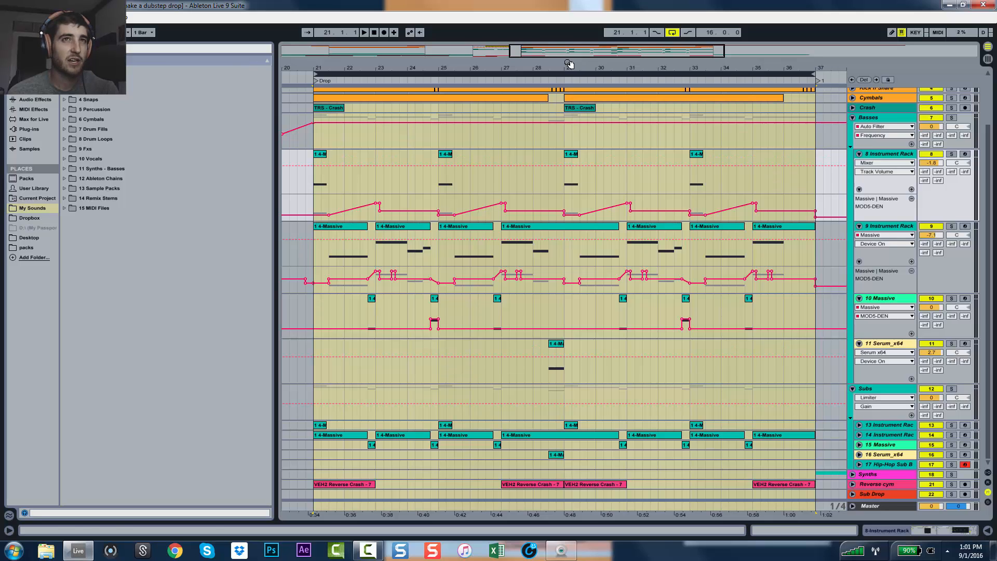
Play the drop from bar 21 and solo the first bass Instrument Rack on track 8.
click(310, 185)
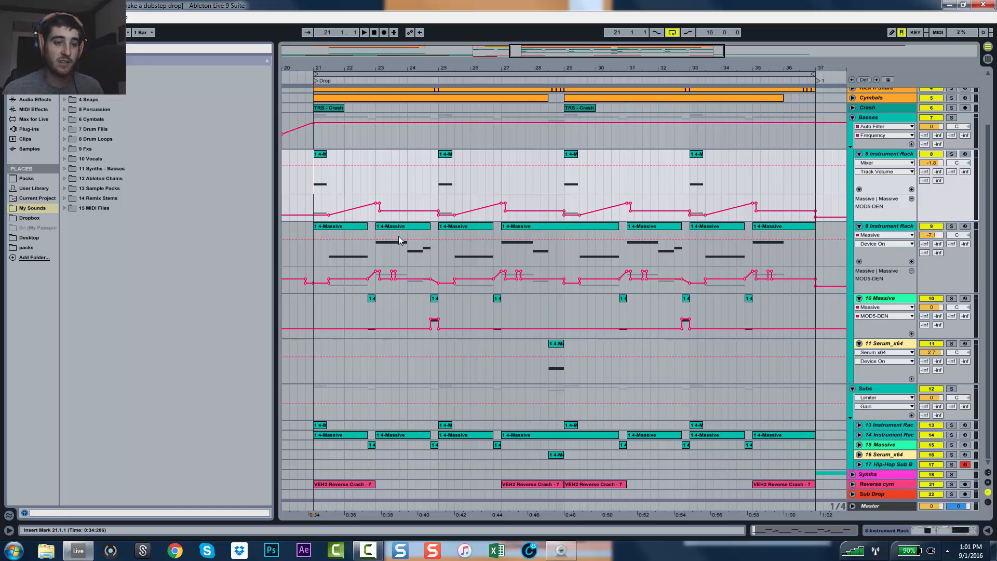
key(space)
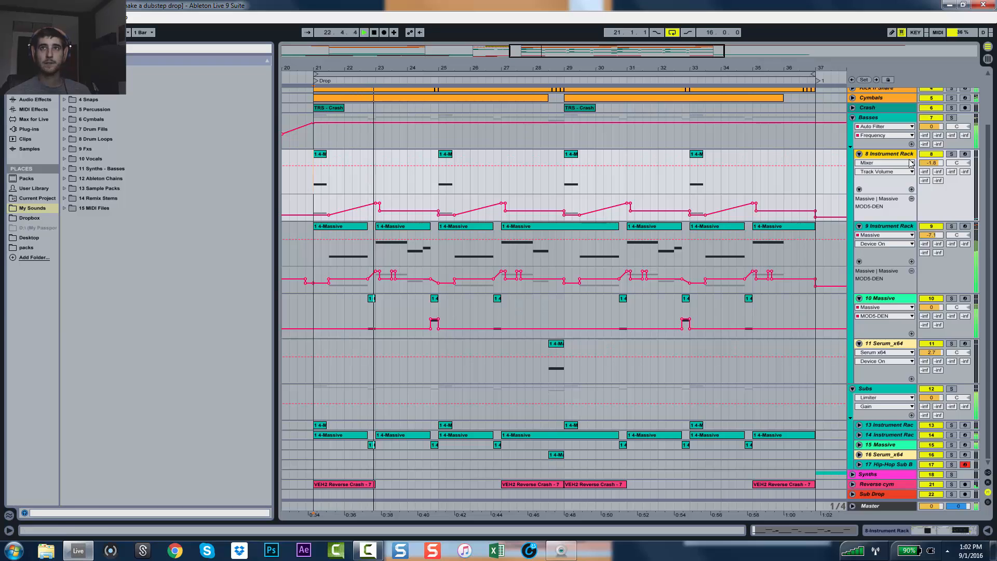
click(952, 154)
key(space)
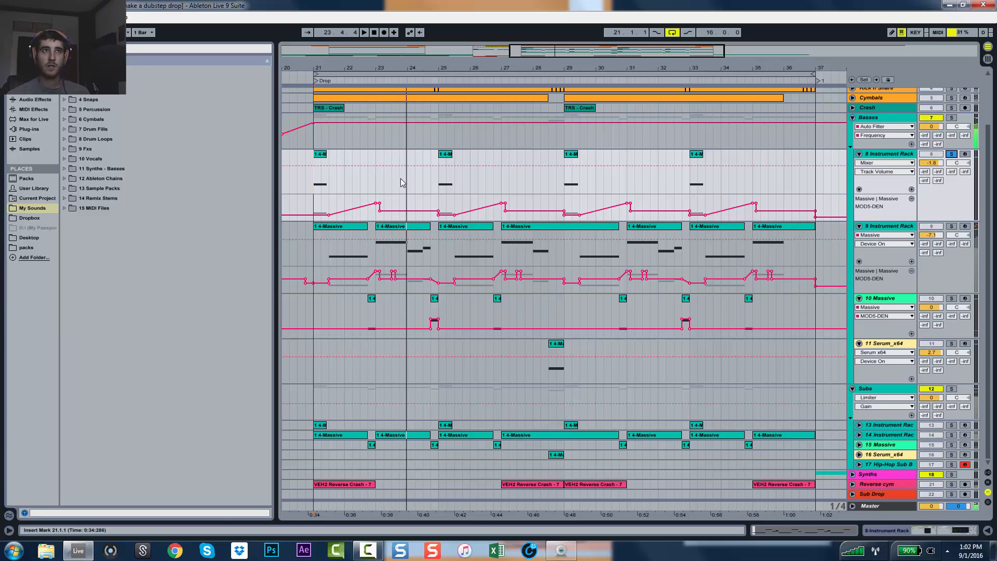
Select the first Massive clip on track 8 at bar 21 and play it back up close.
click(324, 154)
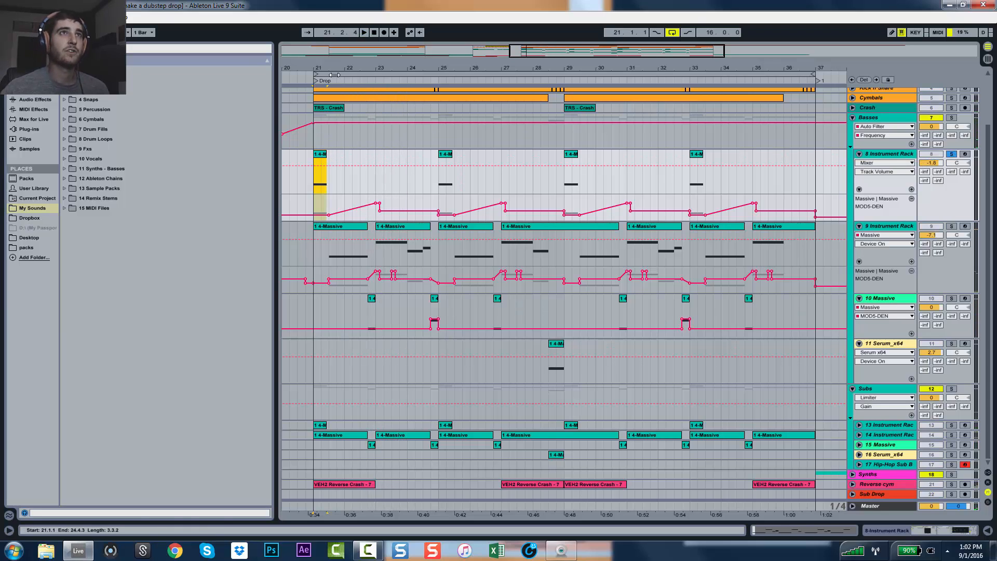
drag(330, 68, 570, 153)
key(space)
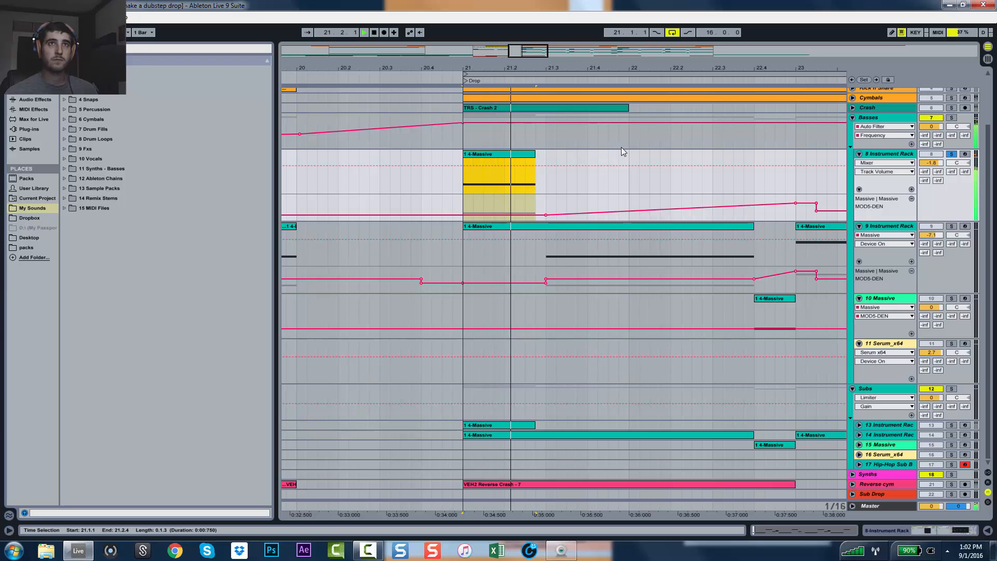
Unfold the tracks in the Subs group and compare their clips and automation with the matching bass tracks.
scroll(774, 275, up, 3)
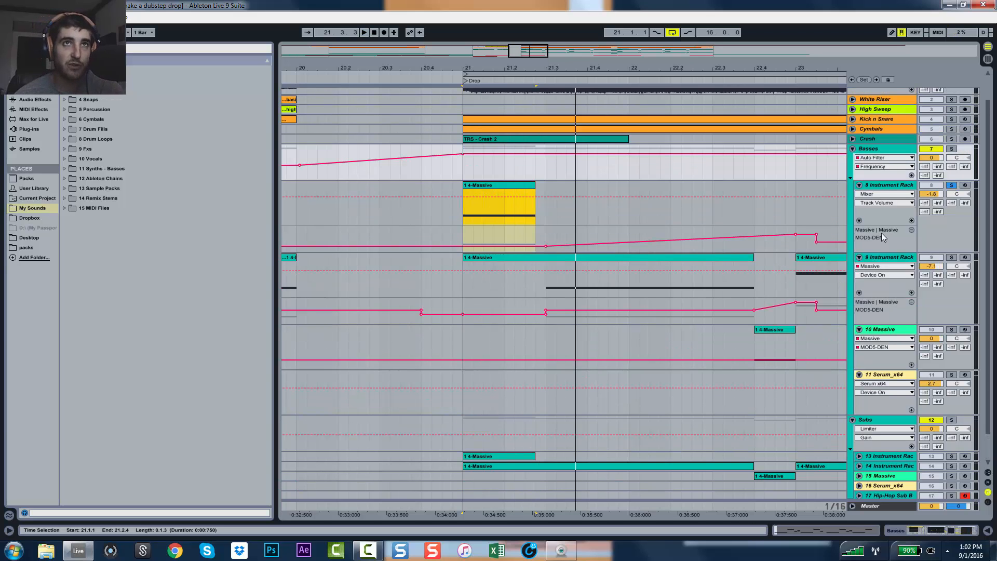
scroll(813, 349, down, 3)
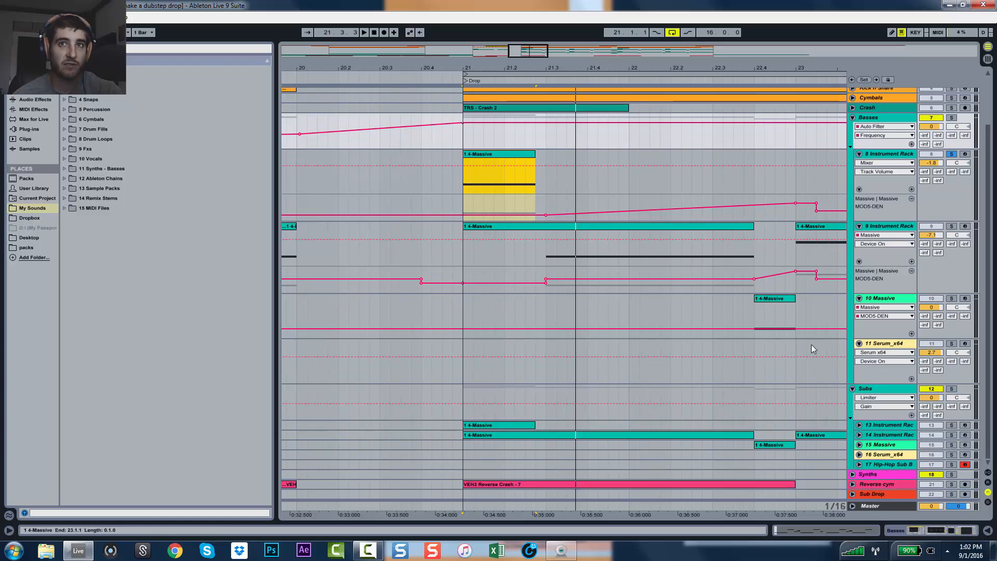
click(859, 434)
click(859, 422)
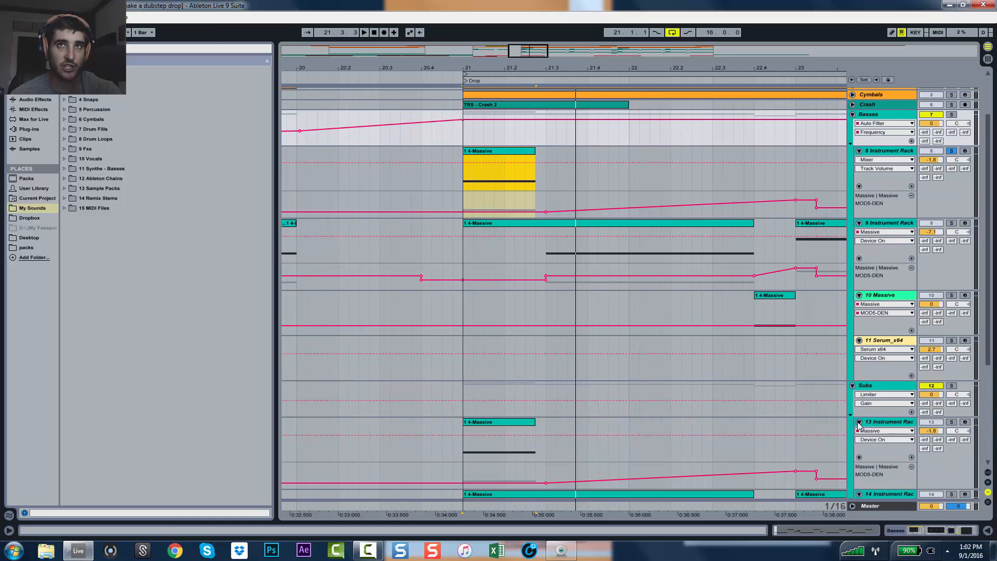
scroll(744, 410, down, 3)
scroll(743, 409, down, 3)
scroll(744, 409, down, 3)
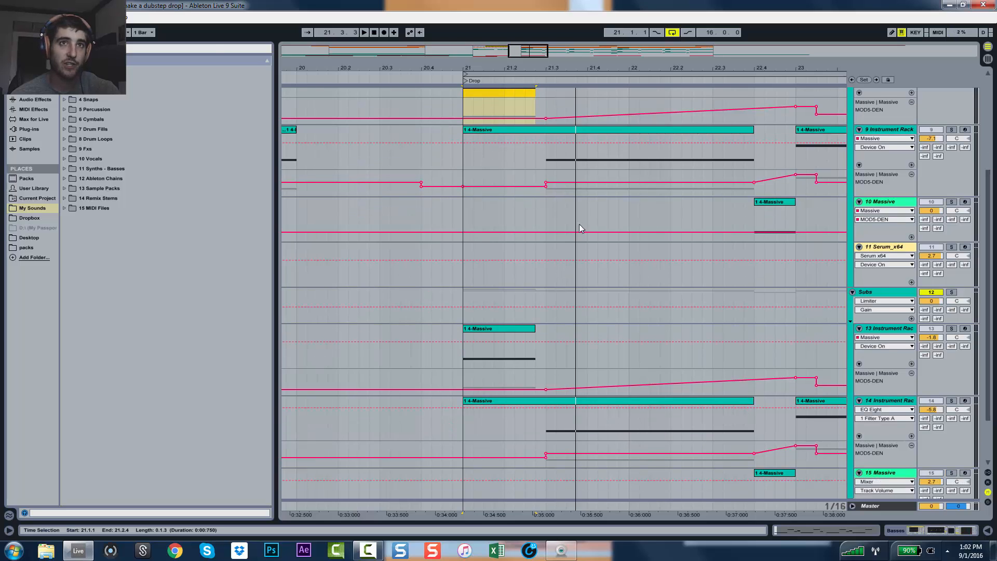
scroll(603, 358, up, 3)
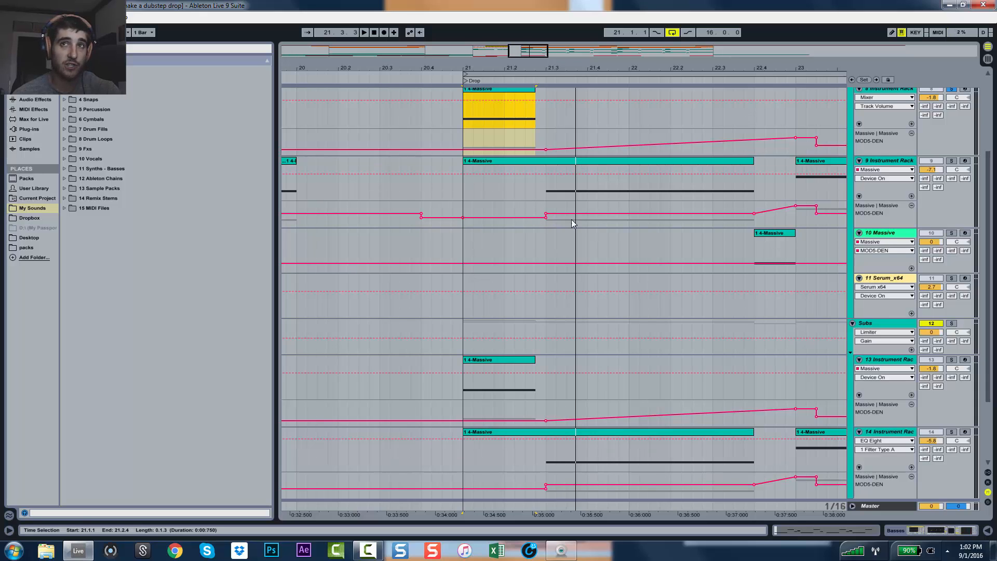
scroll(572, 219, up, 1)
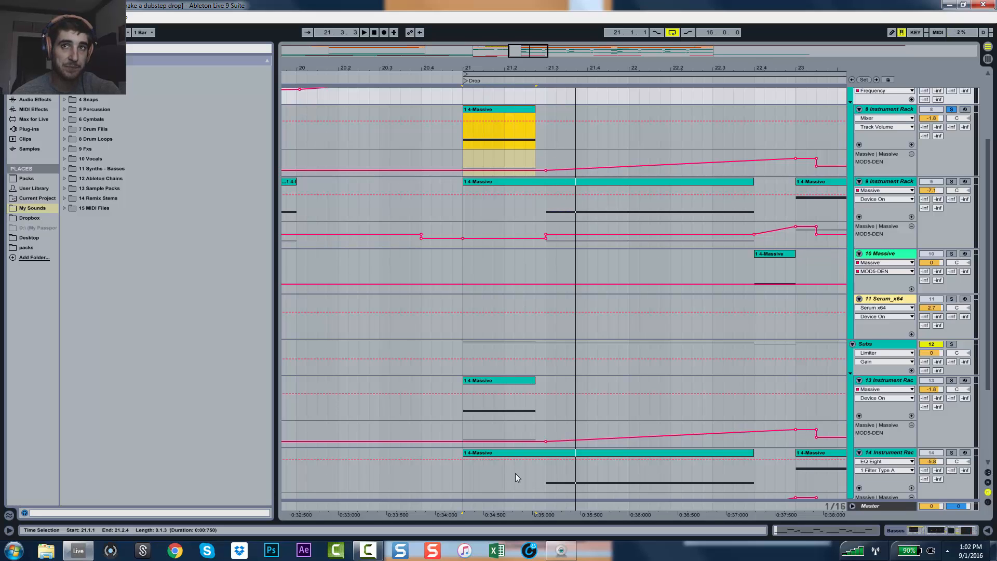
Play the soloed bass from bar 21 and open the Massive synth from track 8's device chain.
key(space)
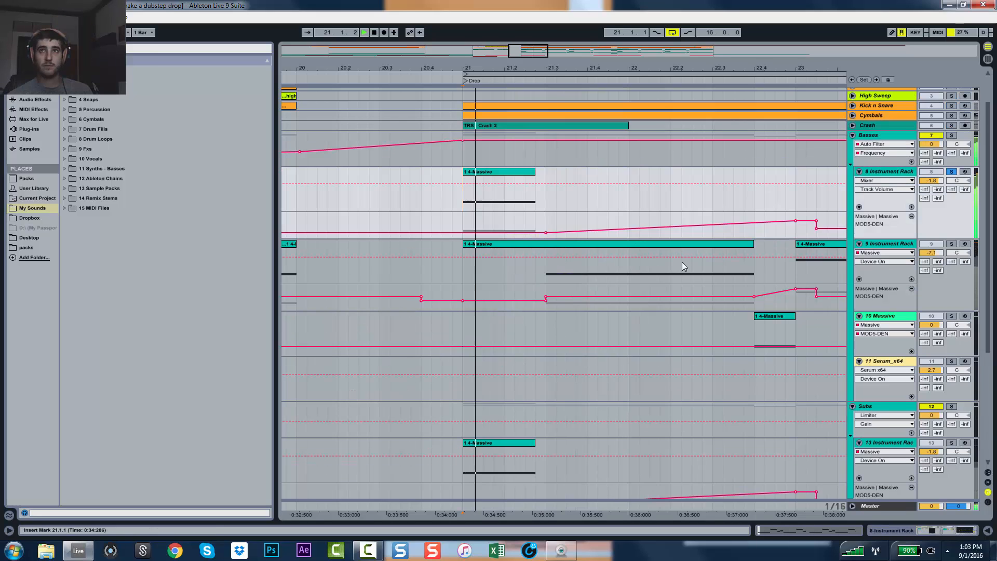
key(space)
click(877, 173)
double_click(877, 173)
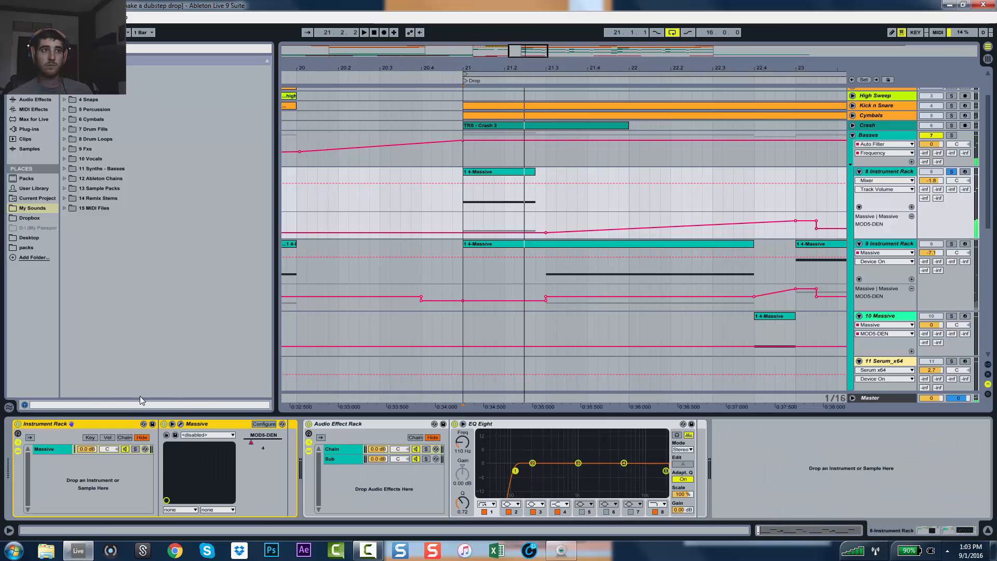
click(180, 425)
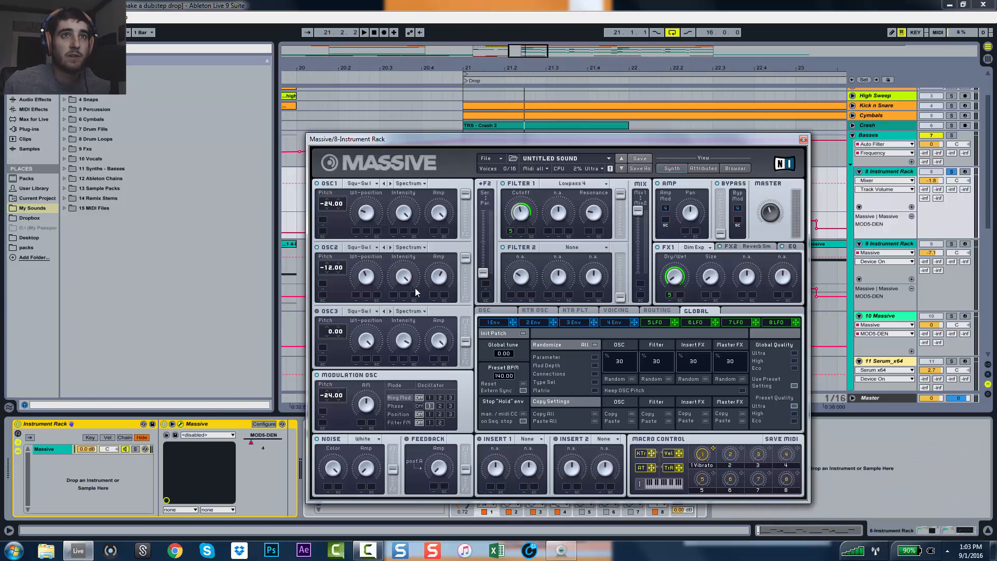
Set the Unisono voices to 5 in Massive's Voicing settings while auditioning the bass.
click(616, 310)
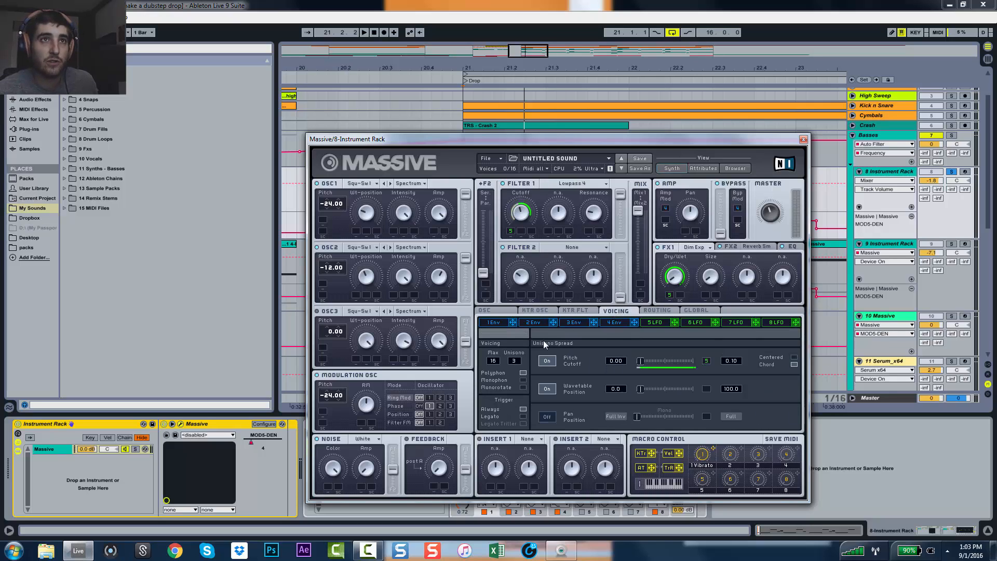
key(space)
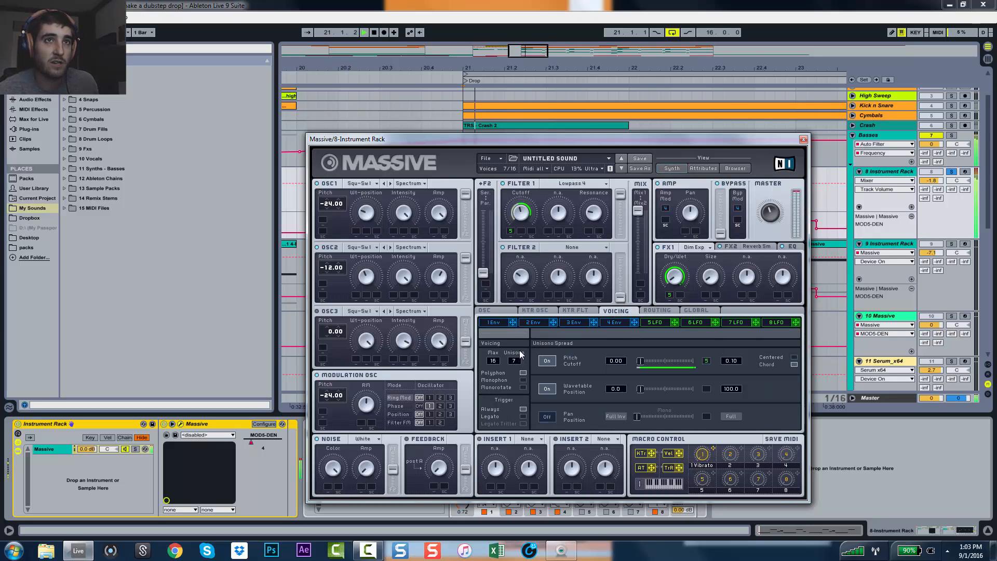
drag(521, 355, 522, 364)
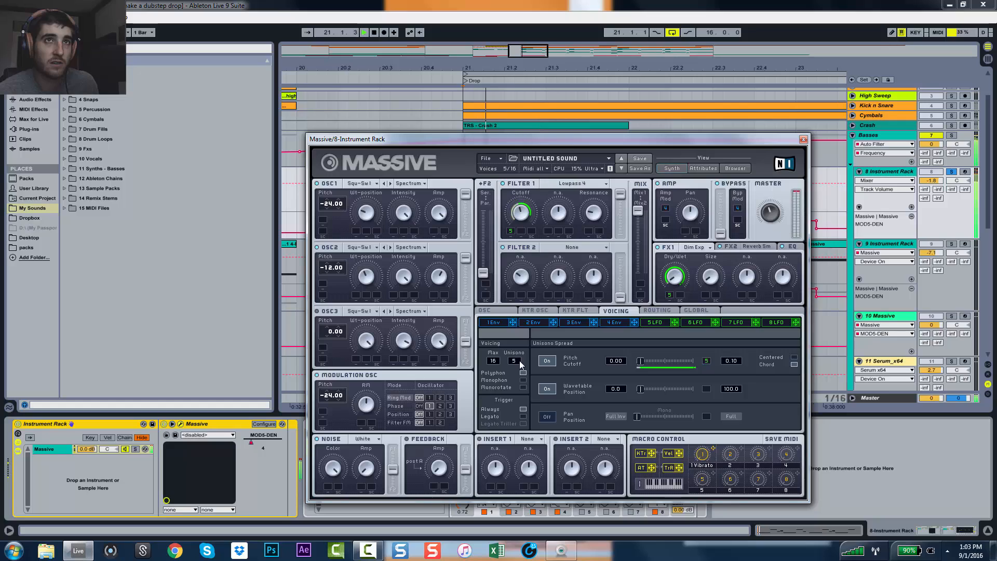
key(space)
Adjust the Size of the Dimension Expander in FX1 and audition the bass.
click(694, 247)
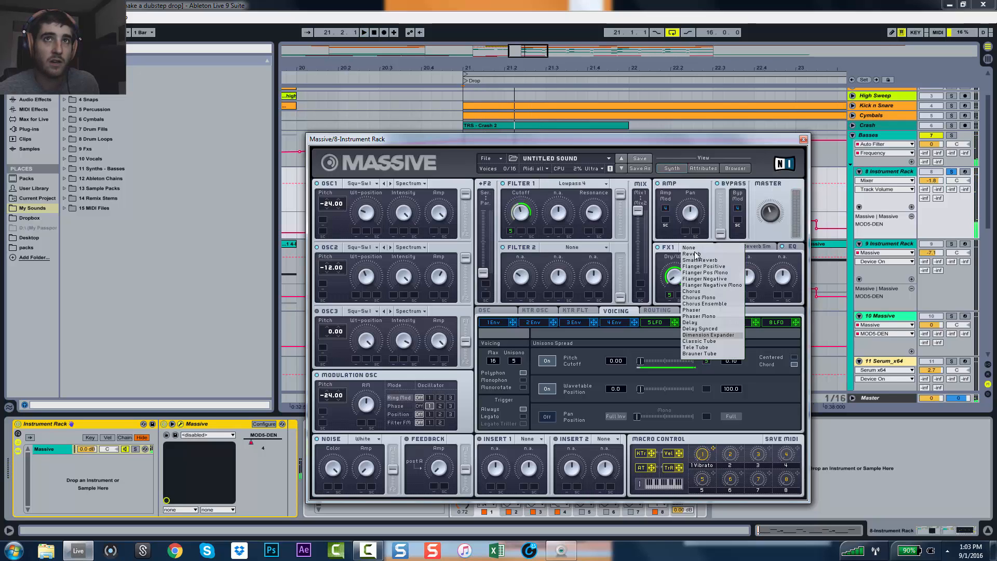
click(669, 249)
click(711, 281)
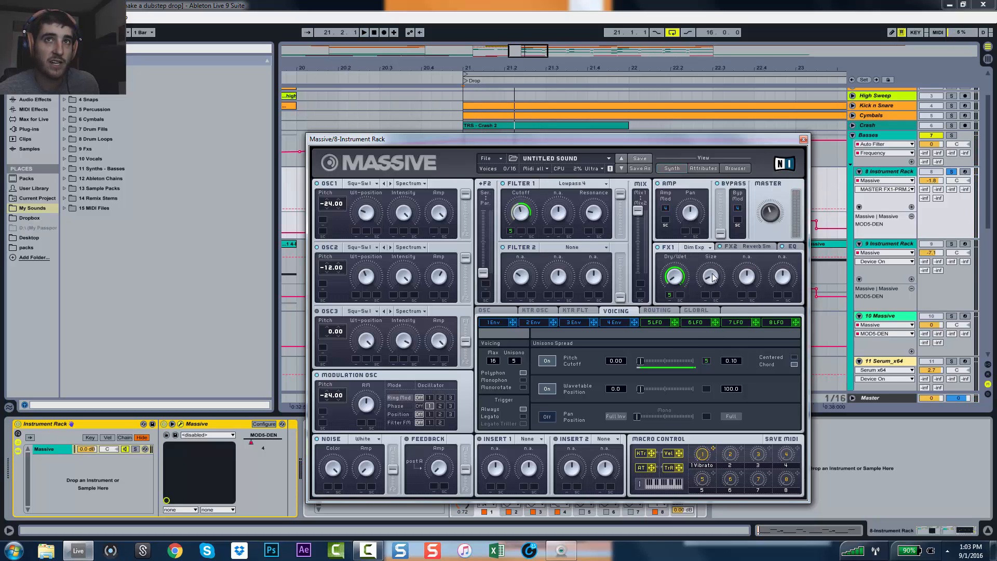
key(space)
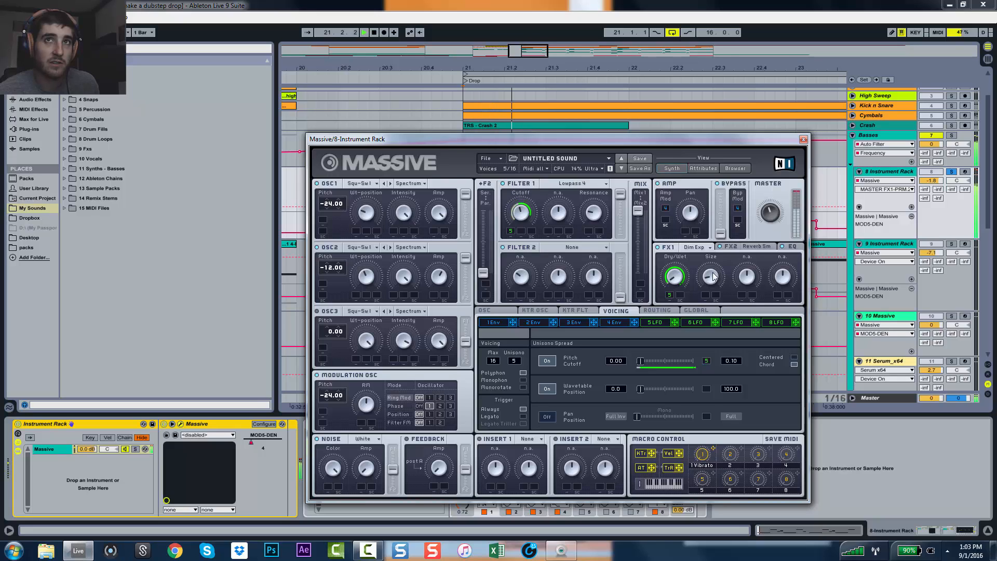
key(space)
Adjust the Dry/Wet of the small reverb in FX2 and audition the bass.
click(738, 248)
click(688, 274)
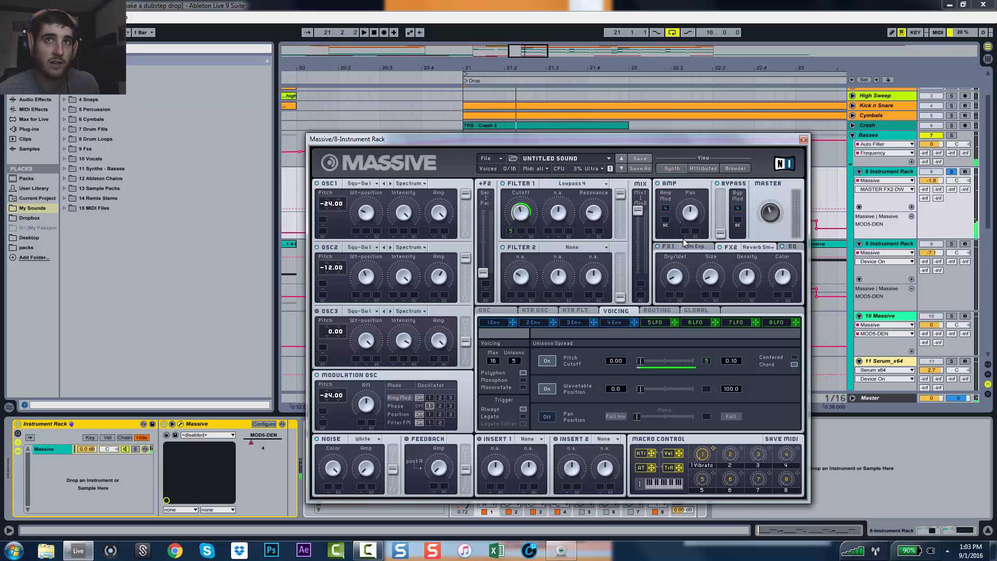
key(space)
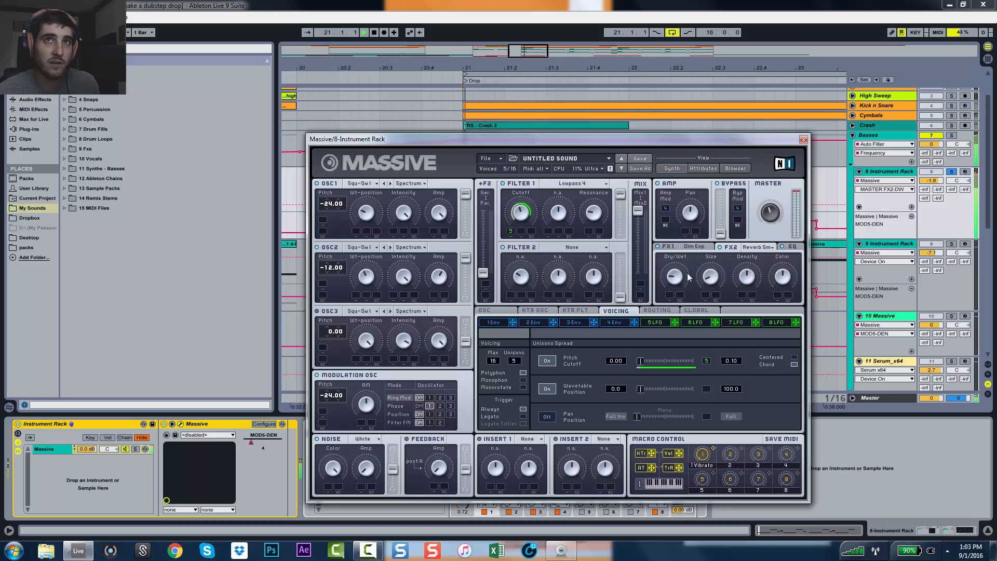
key(space)
Change the FX2 effect to Dimension Expander and the FX1 effect to Tele Tube.
click(758, 247)
click(758, 334)
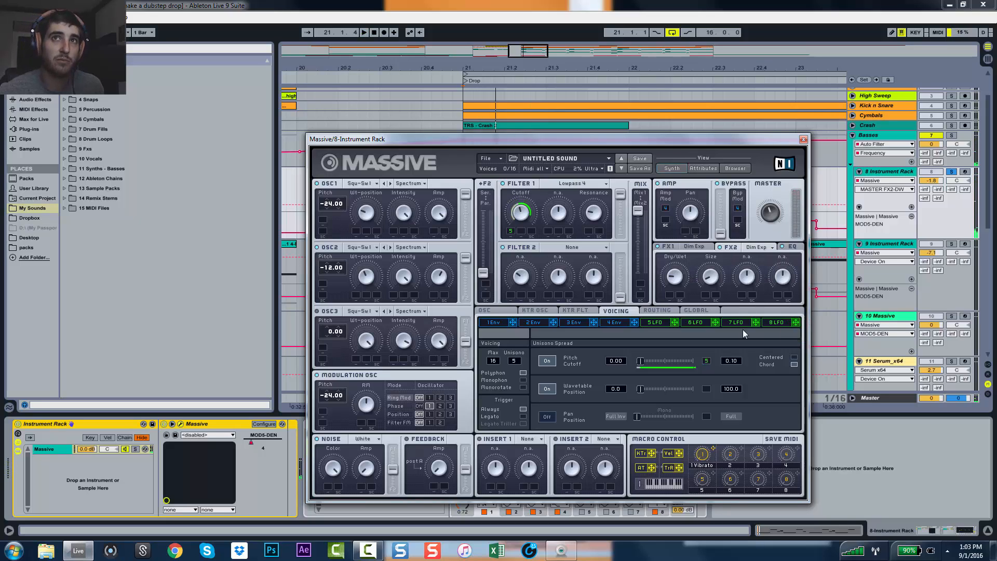
click(697, 248)
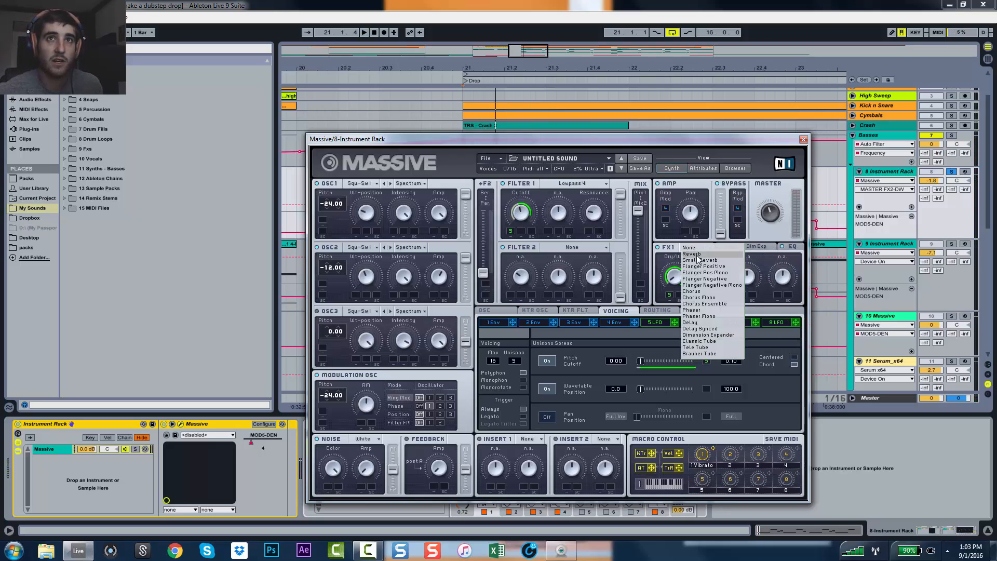
click(699, 347)
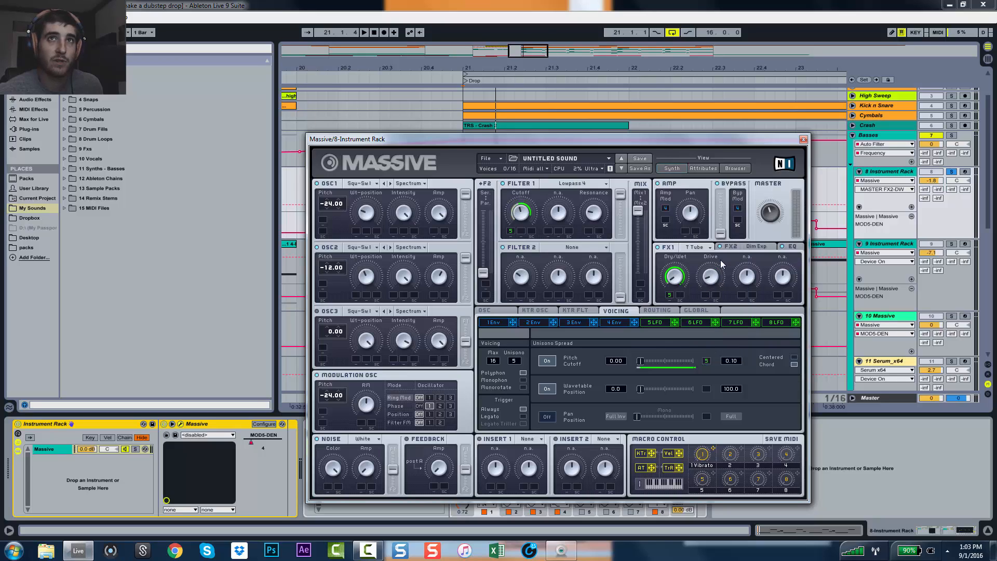
Modulate the Dry/Wet of FX2 with LFO 5, adjust its Size, and audition the bass.
click(731, 247)
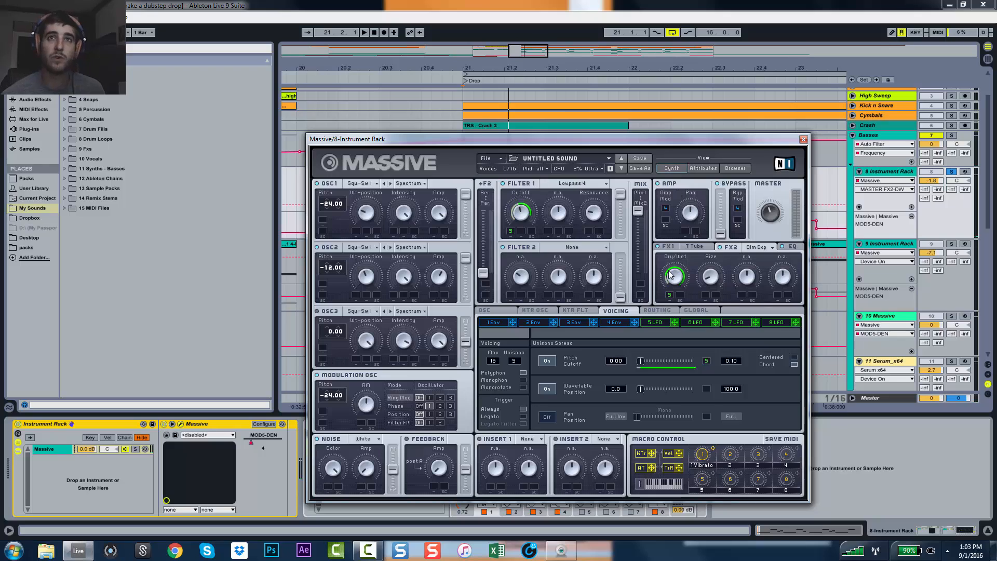
drag(671, 296, 671, 277)
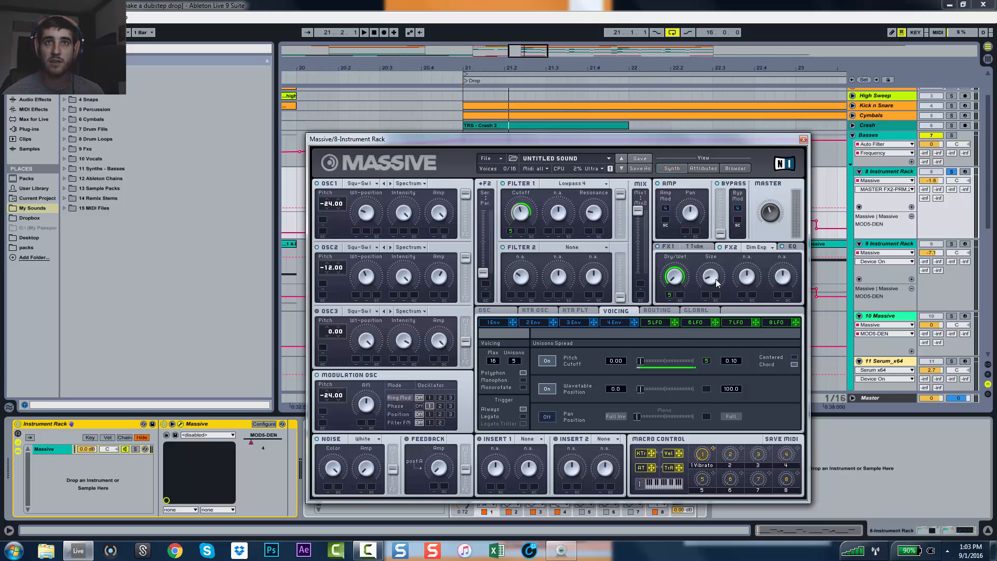
key(space)
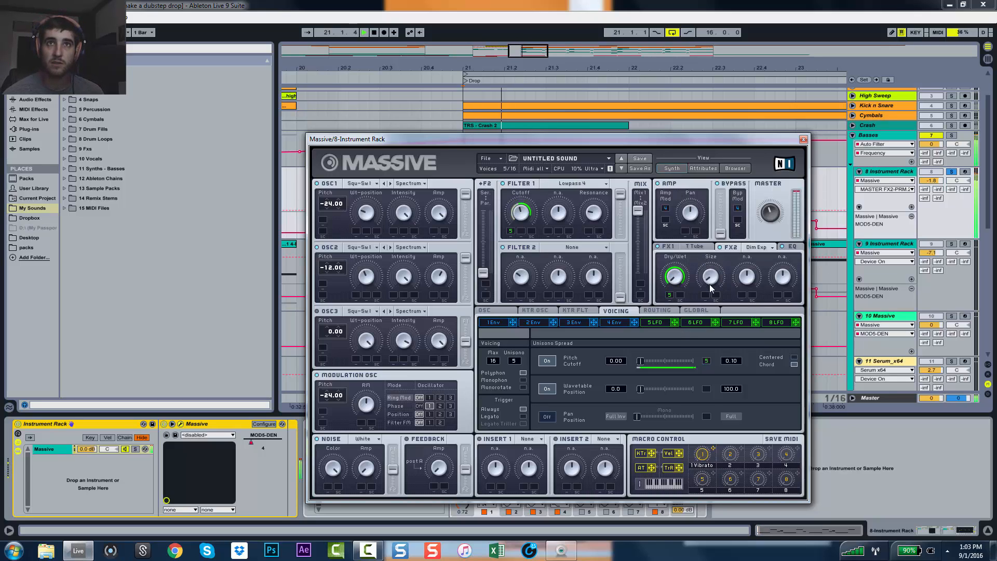
Adjust the Dry/Wet and Drive of the Tele Tube in FX1 and audition the bass.
click(693, 247)
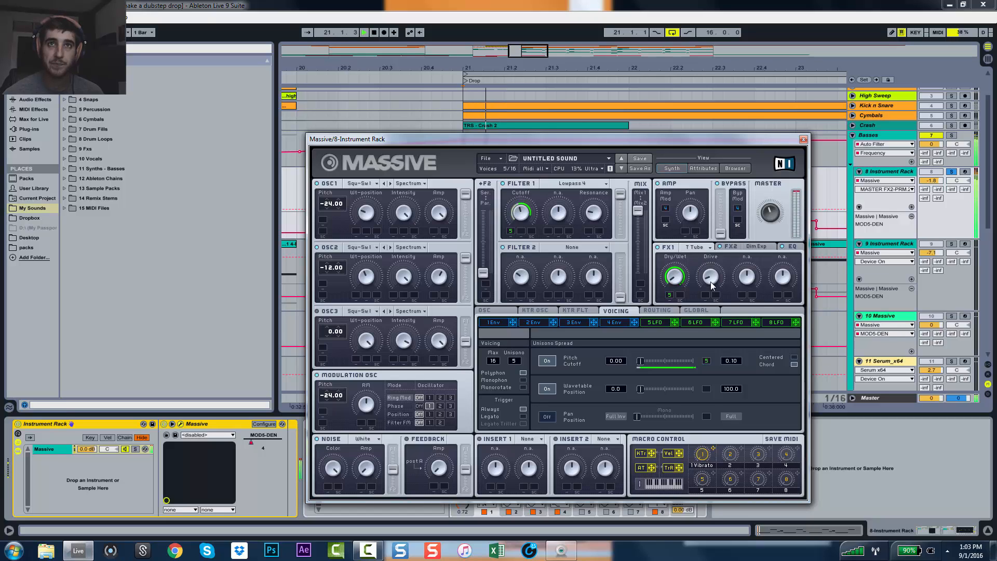
key(space)
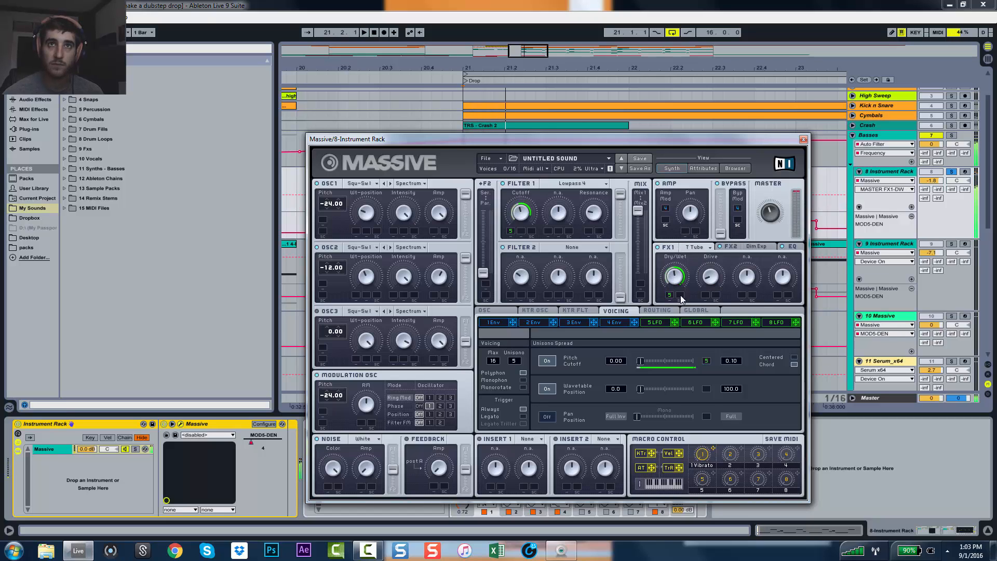
drag(670, 314, 671, 350)
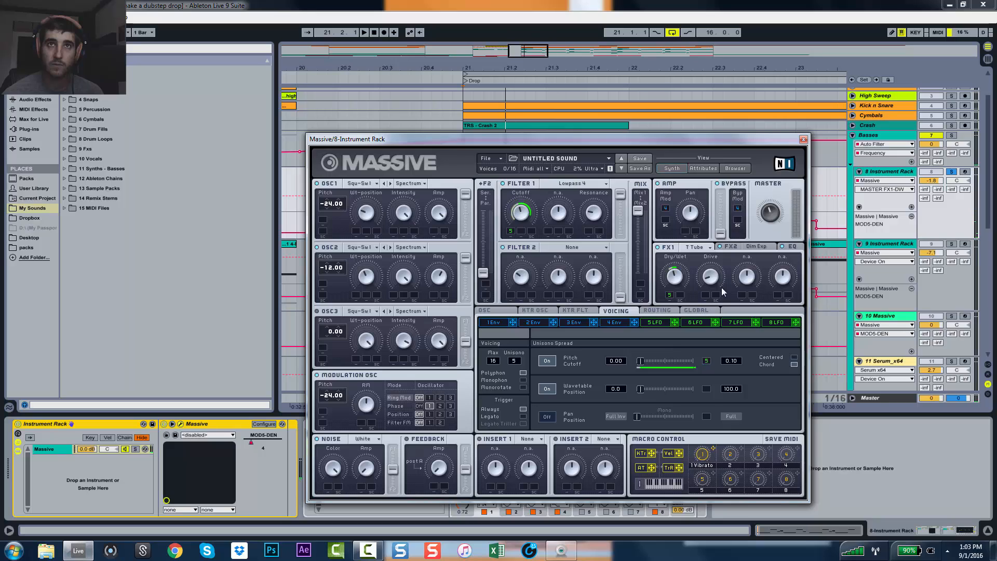
drag(715, 279, 714, 259)
key(space)
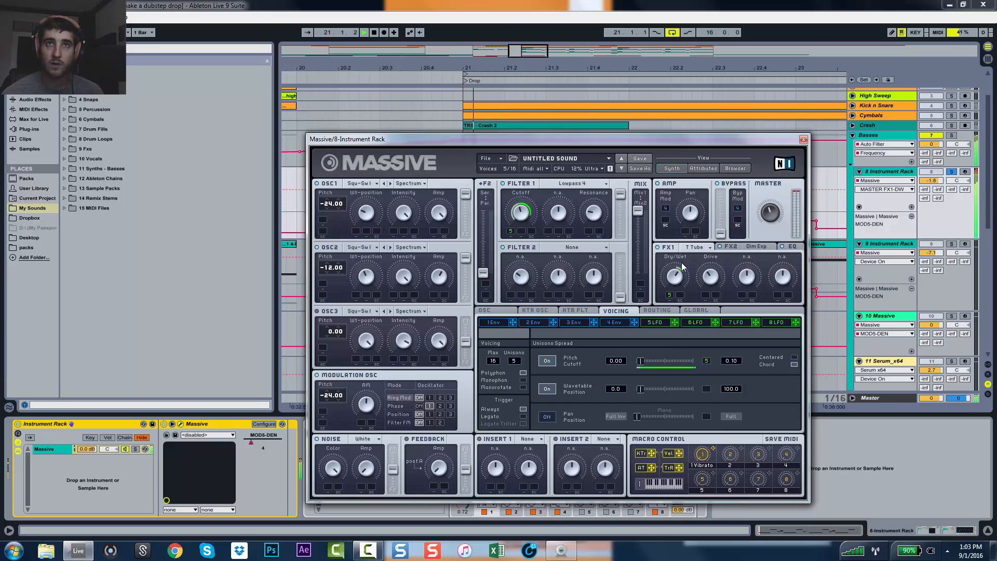
key(space)
Fine-tune the modulated Dry/Wet of the Tele Tube in FX1, replaying the bass repeatedly to compare.
drag(715, 253, 676, 286)
key(space)
key(space)
key(space)
key(space)
key(space)
key(space)
key(space)
key(space)
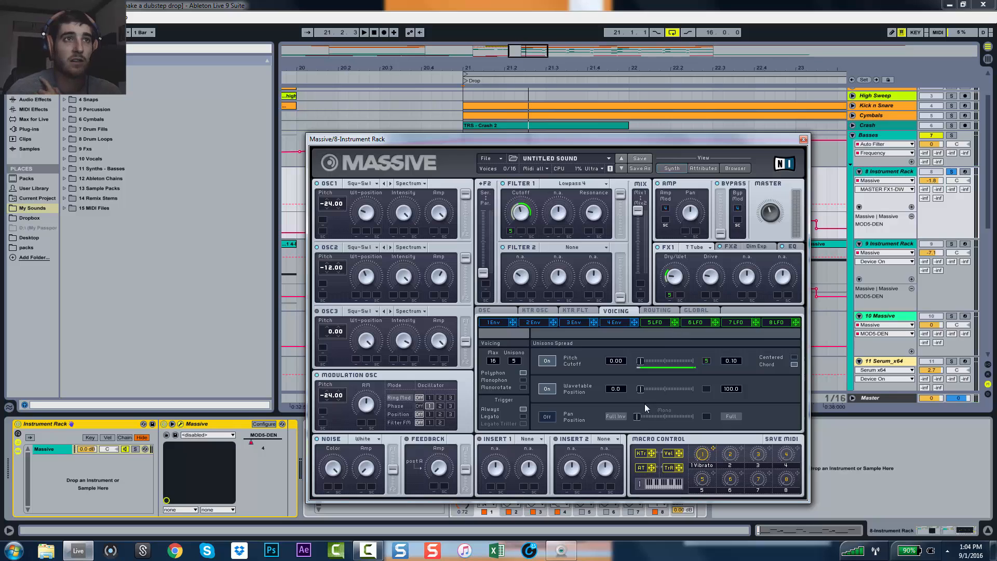
key(space)
key(space)
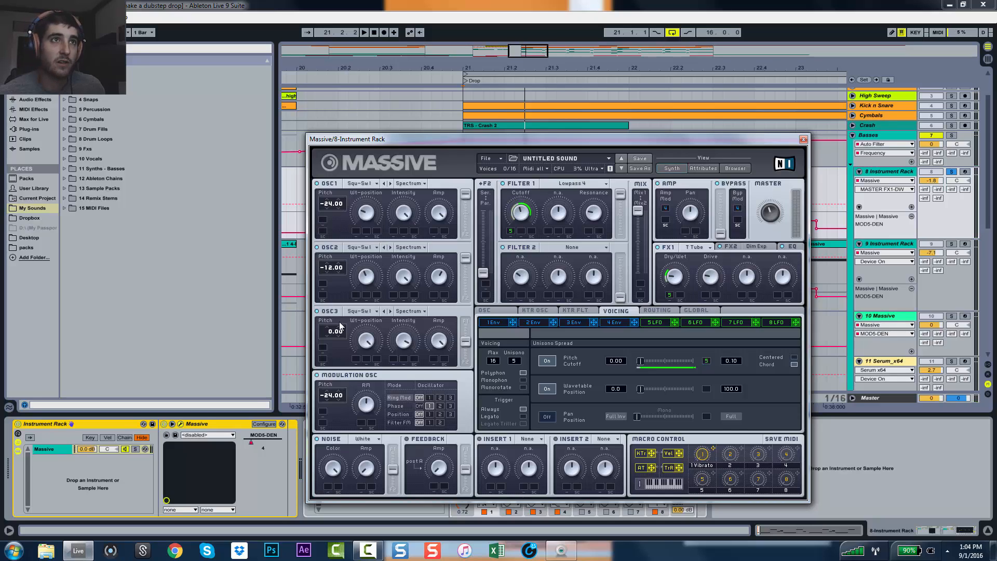
Route OSC3 towards Filter 1, modulate its Amp with LFO 5, and audition the bass.
drag(464, 347, 465, 326)
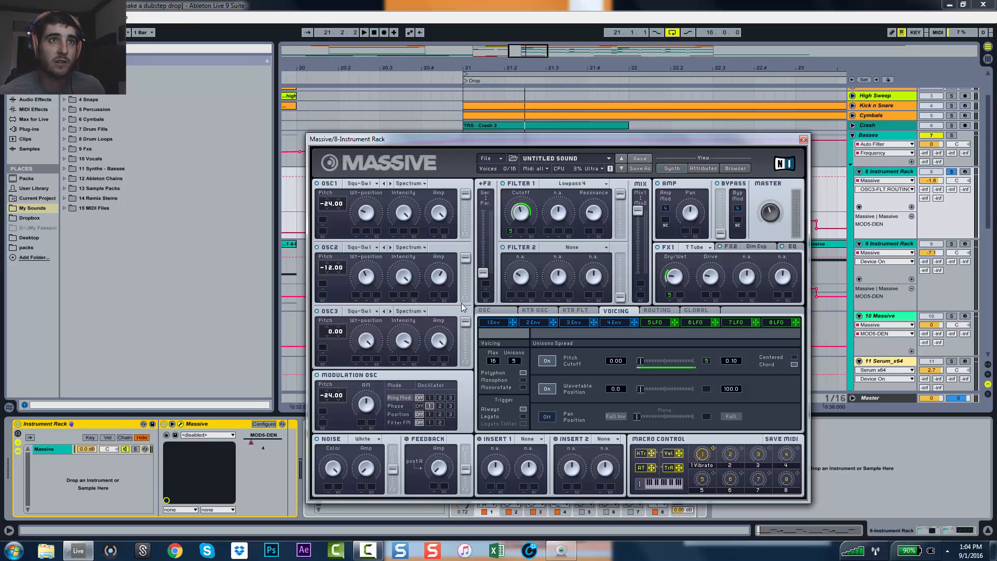
key(space)
drag(442, 388, 441, 401)
key(space)
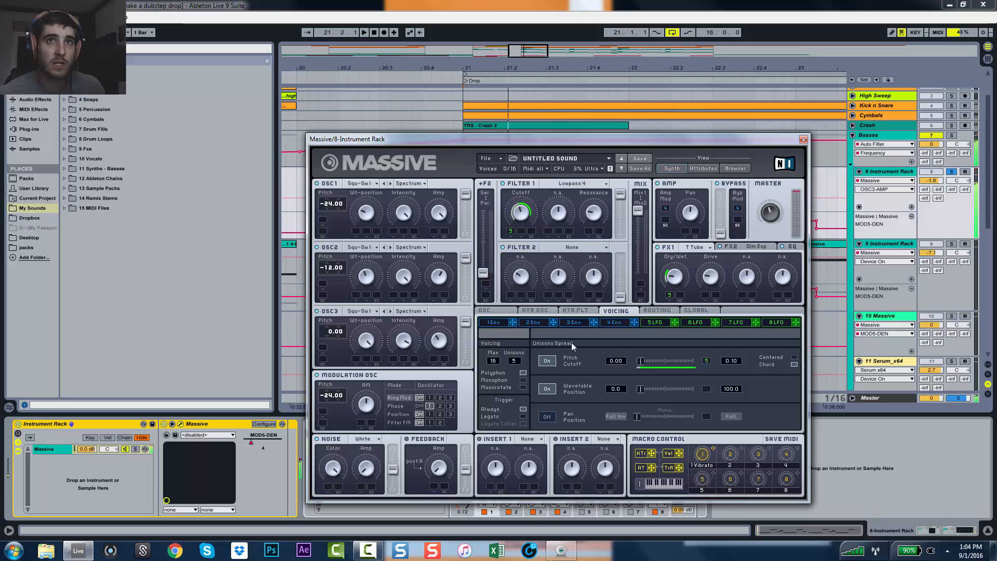
drag(675, 323, 435, 364)
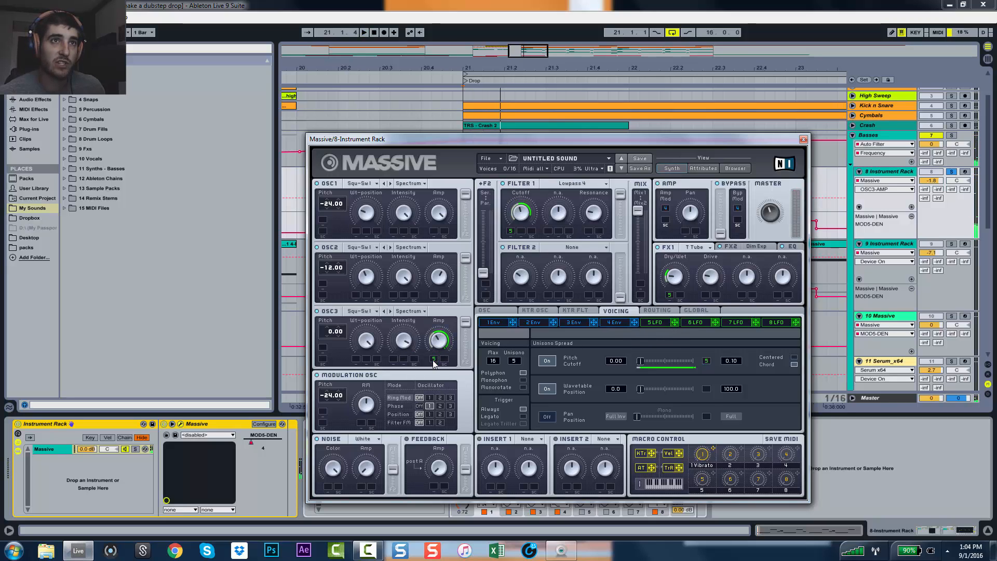
key(space)
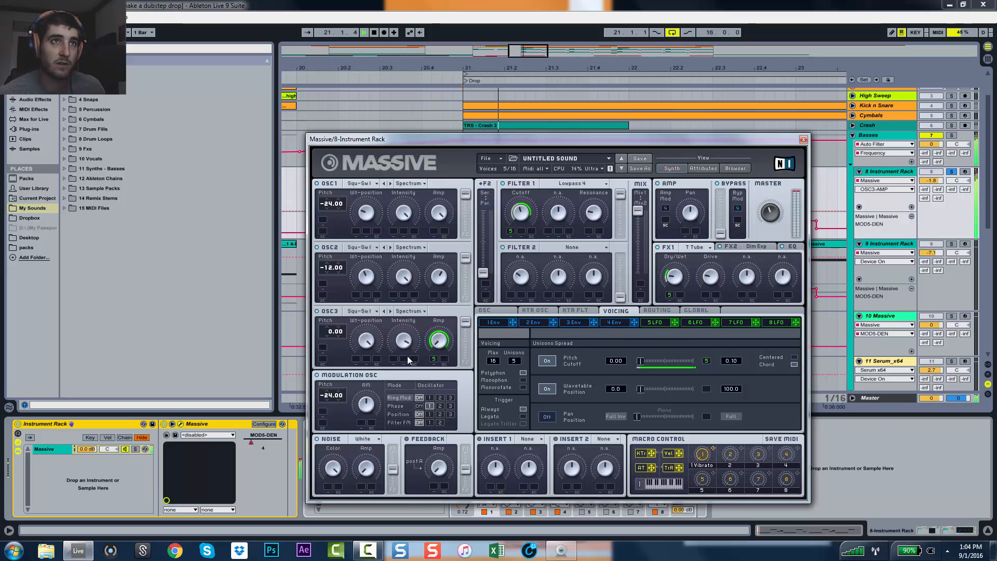
Change OSC3's wavetable from Squ-Sw I to Plysaw I, set its pitch to -12.00, and audition the bass.
click(390, 311)
click(390, 311)
click(390, 311)
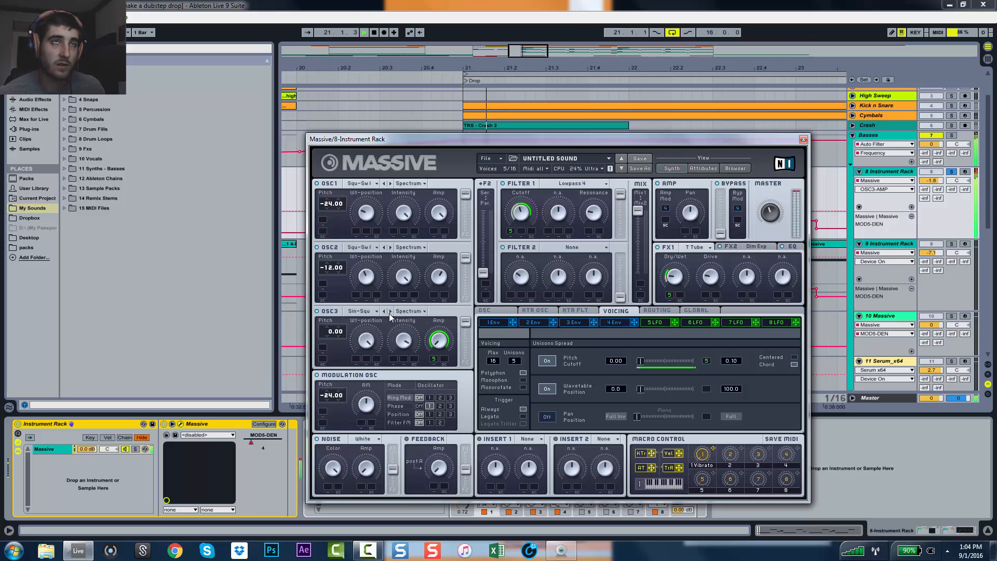
click(390, 312)
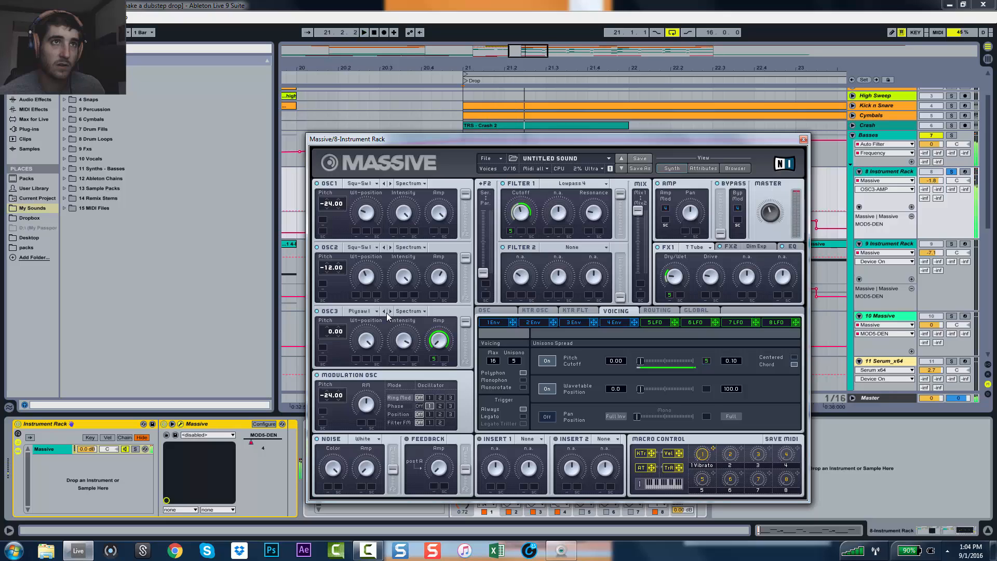
drag(321, 337, 332, 343)
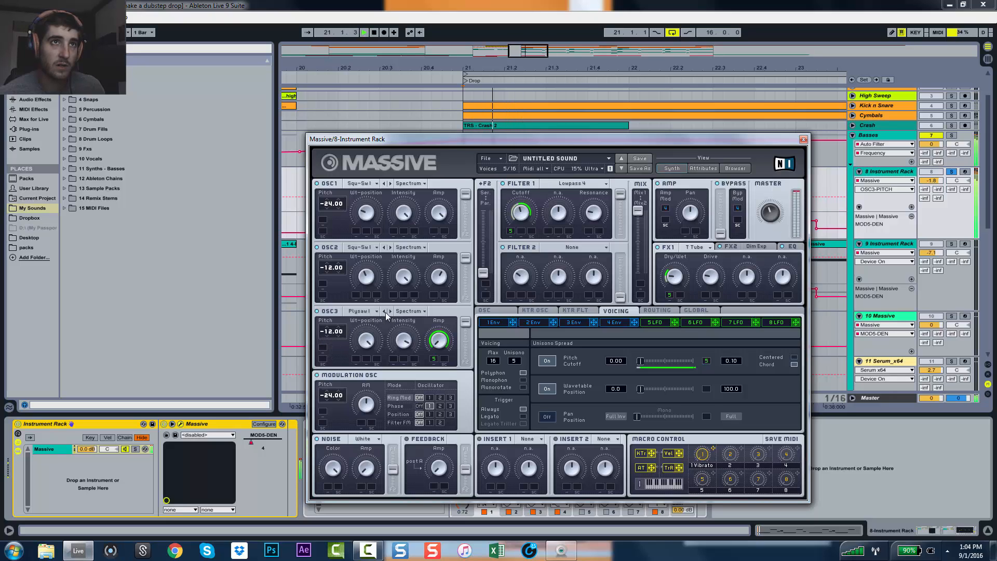
key(space)
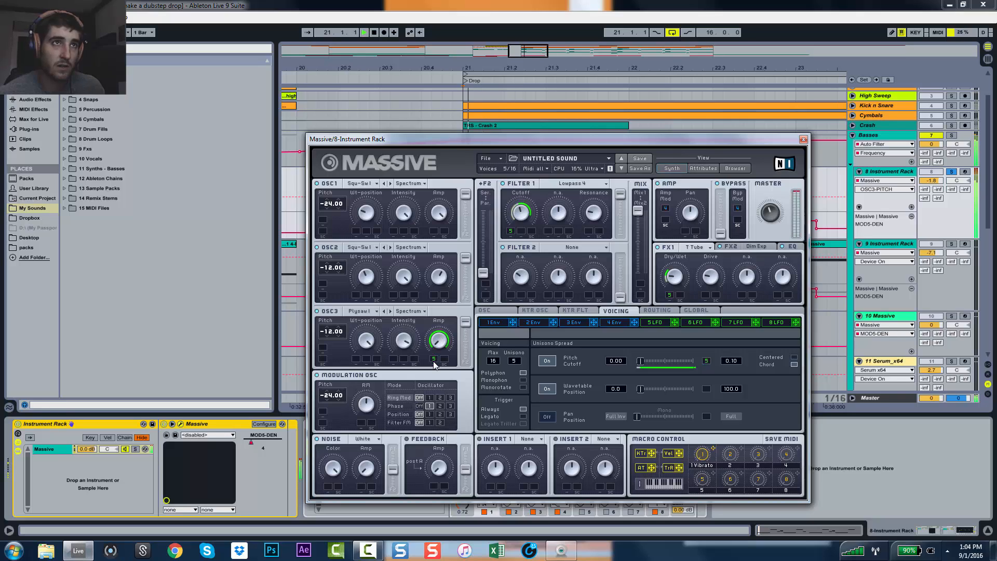
Close the first bass's Massive window, unsolo track 8, and audition the drop with all tracks.
click(803, 139)
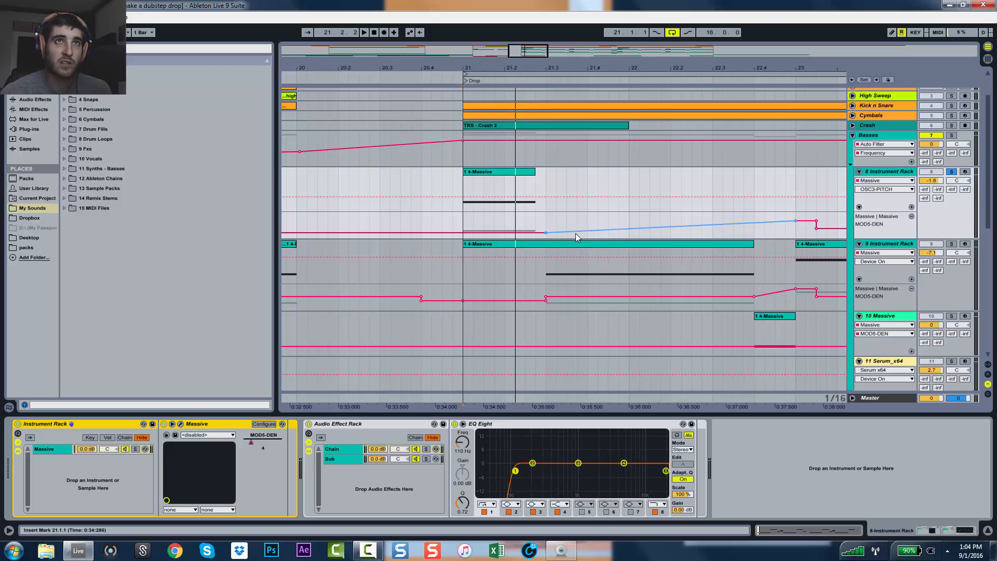
key(space)
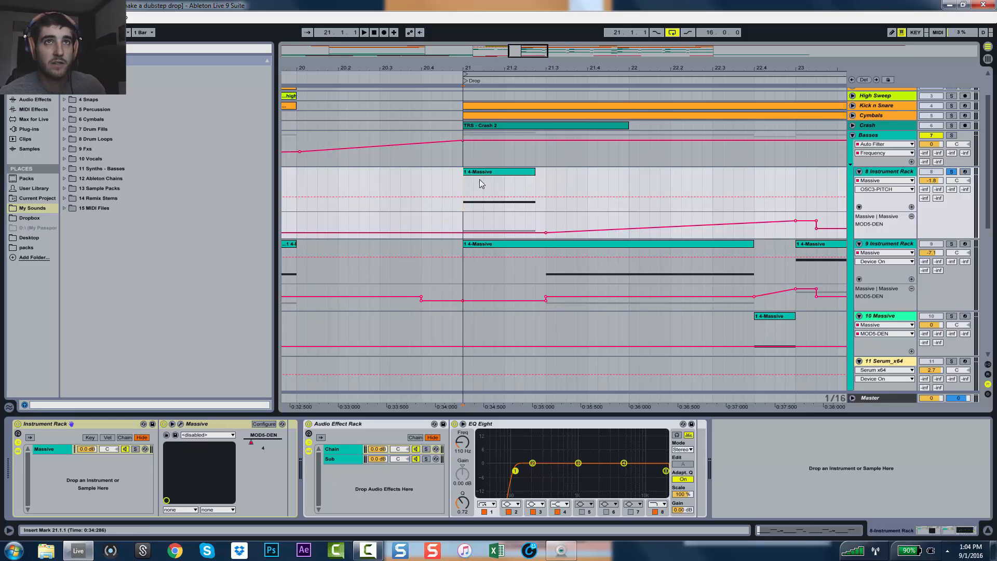
key(space)
key(space)
click(389, 185)
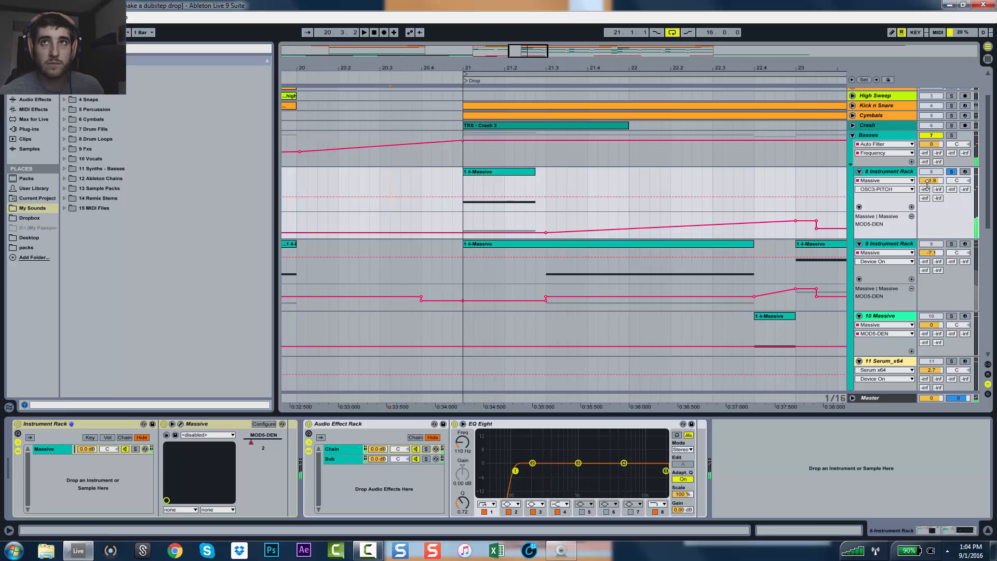
key(space)
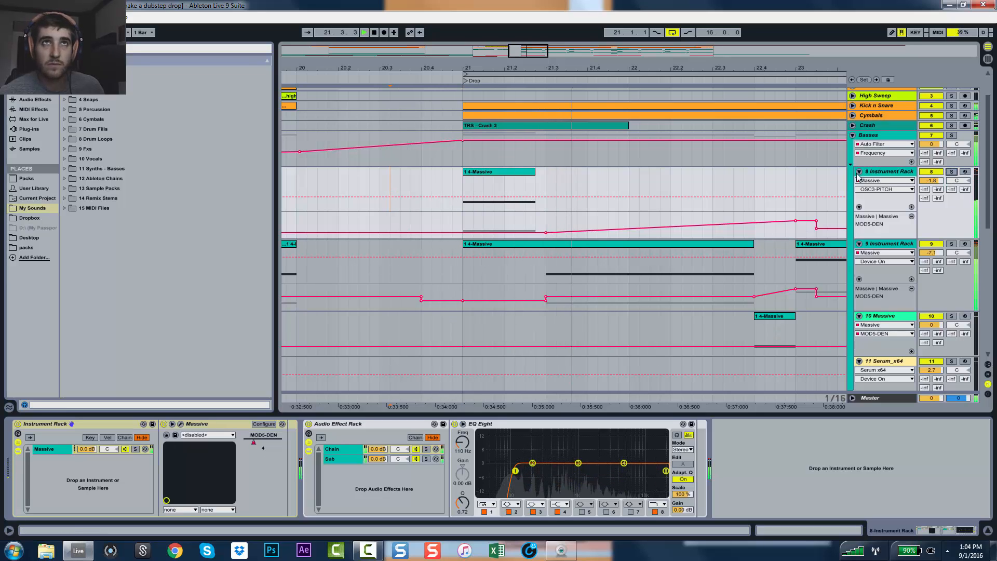
key(space)
key(space)
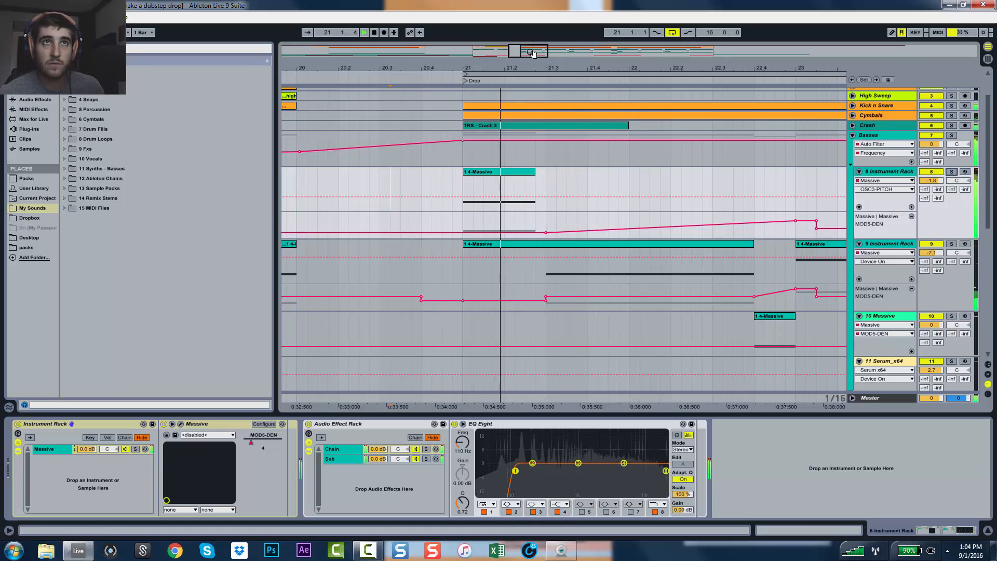
Select the Massive clip on track 9 at the drop and open that track's Massive synth.
drag(538, 54, 541, 62)
key(space)
click(620, 243)
double_click(885, 246)
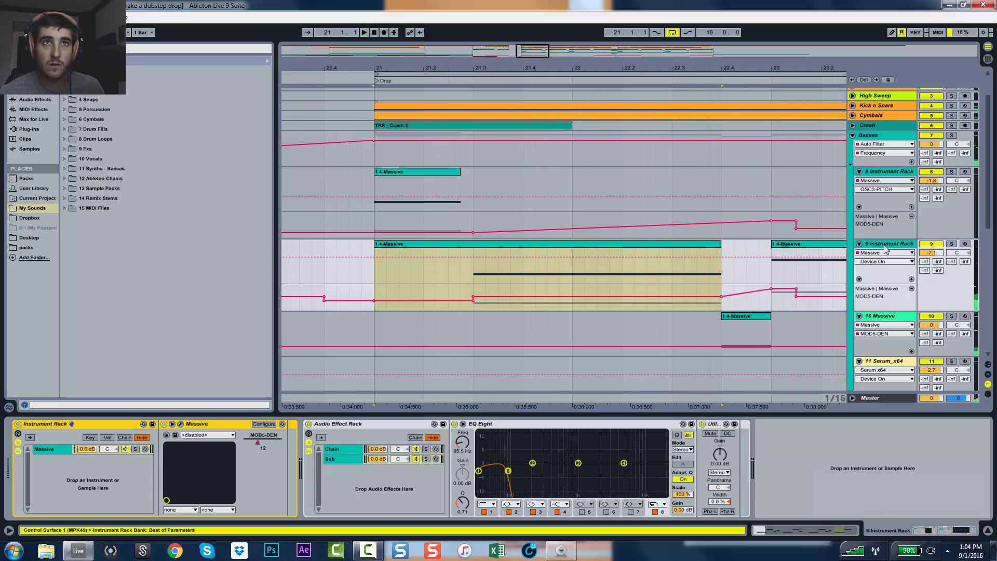
click(183, 424)
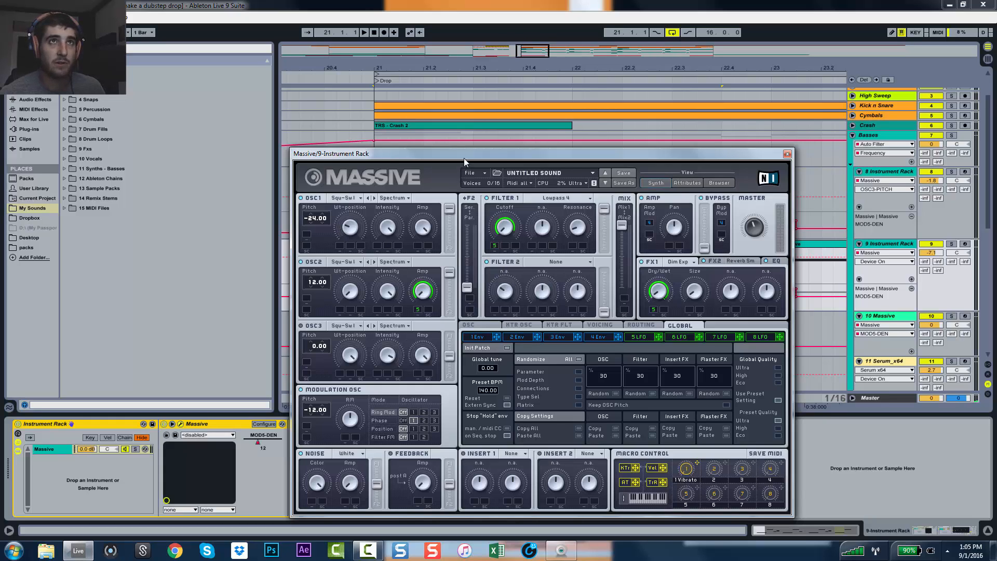
drag(463, 158, 518, 304)
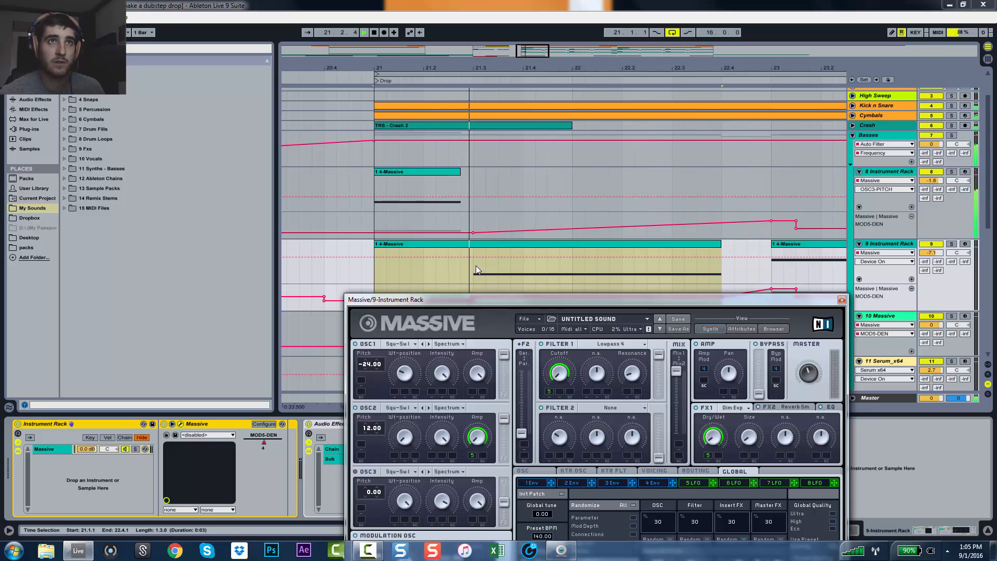
drag(487, 295, 495, 195)
Adjust the Wt-position of OSC1 and OSC2 and switch OSC2's wavetable to Math I during playback.
click(419, 277)
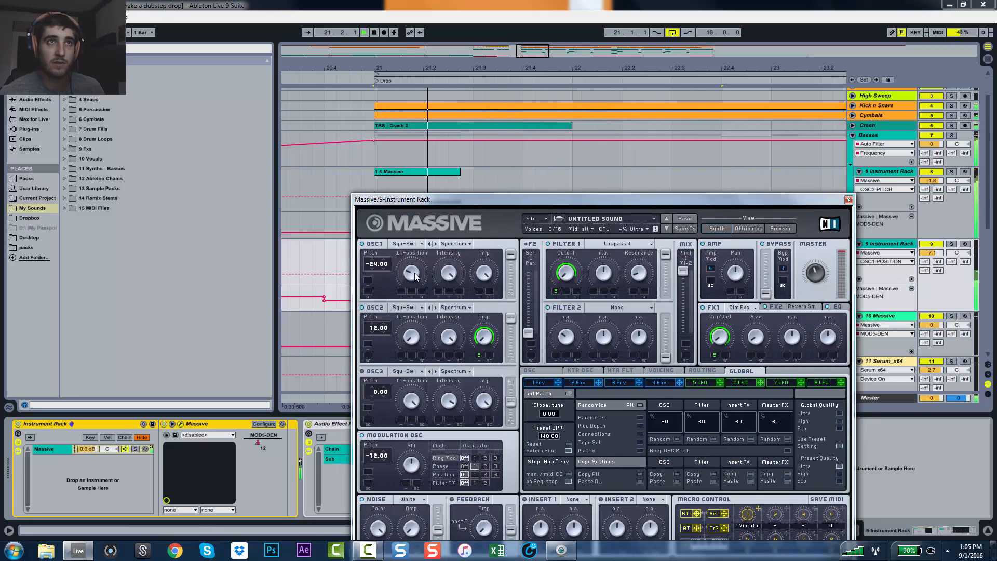
click(413, 338)
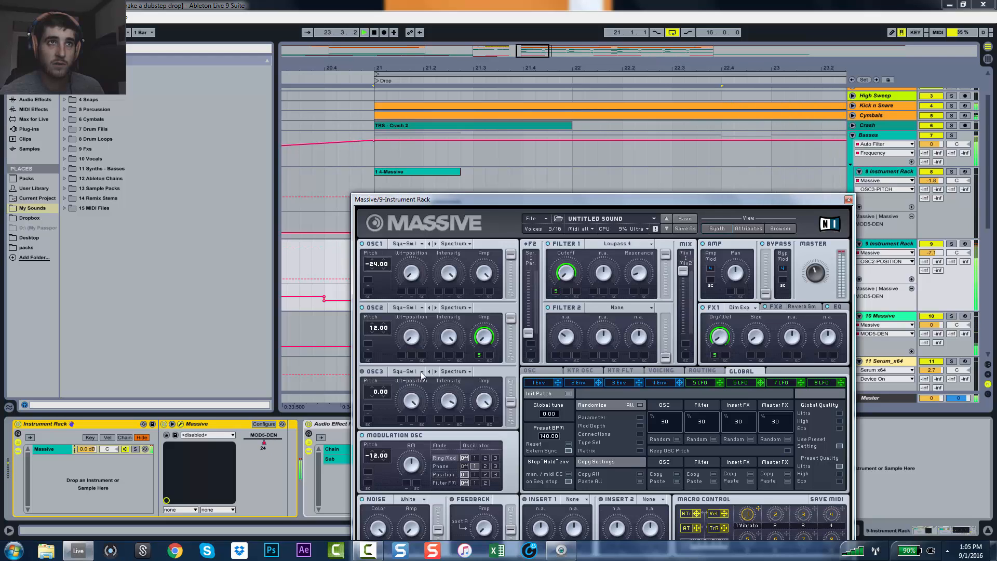
click(434, 307)
click(434, 308)
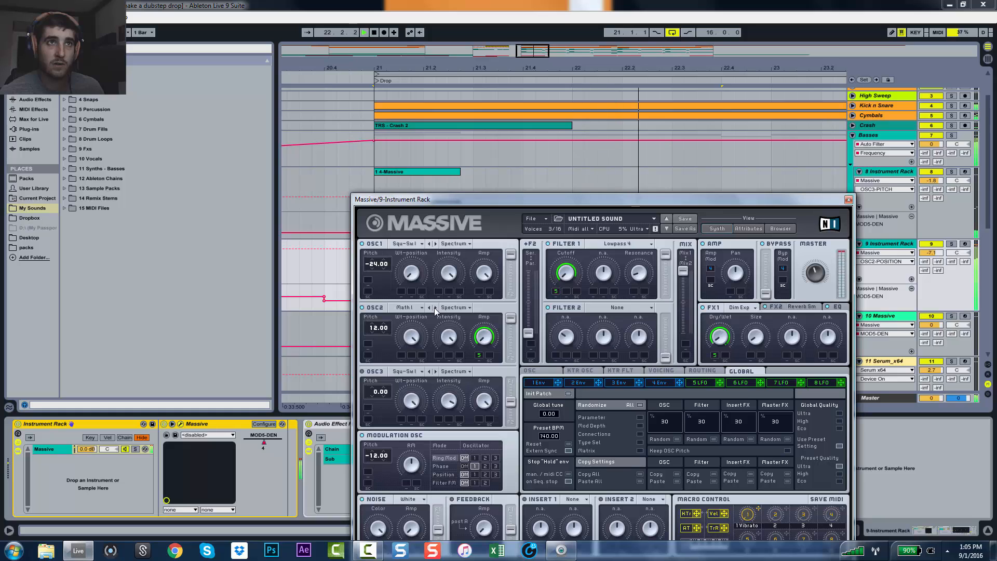
Modulate OSC1's Wt-position with LFO 5 in the second bass and audition it.
drag(504, 197, 507, 117)
click(504, 268)
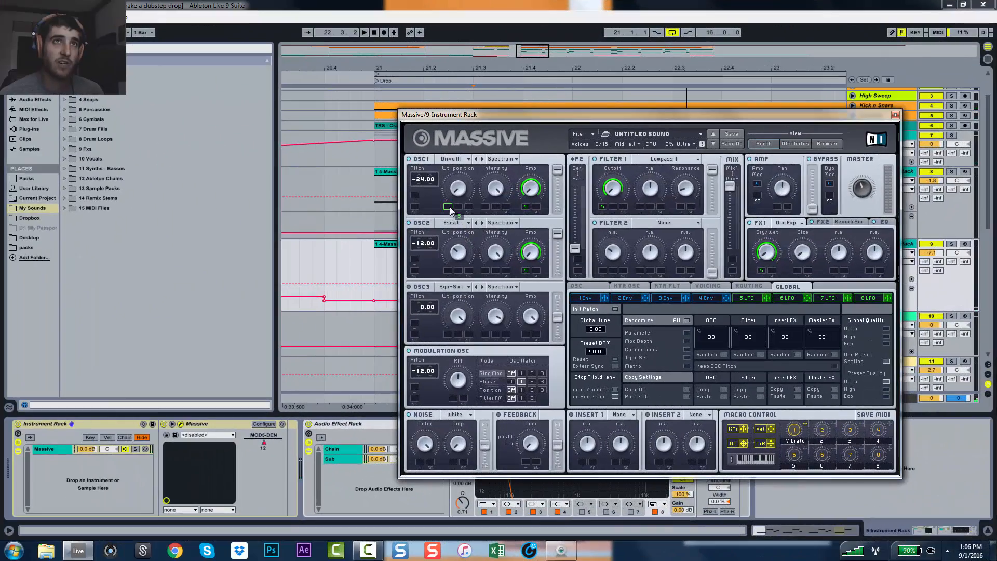
drag(450, 207, 450, 191)
key(space)
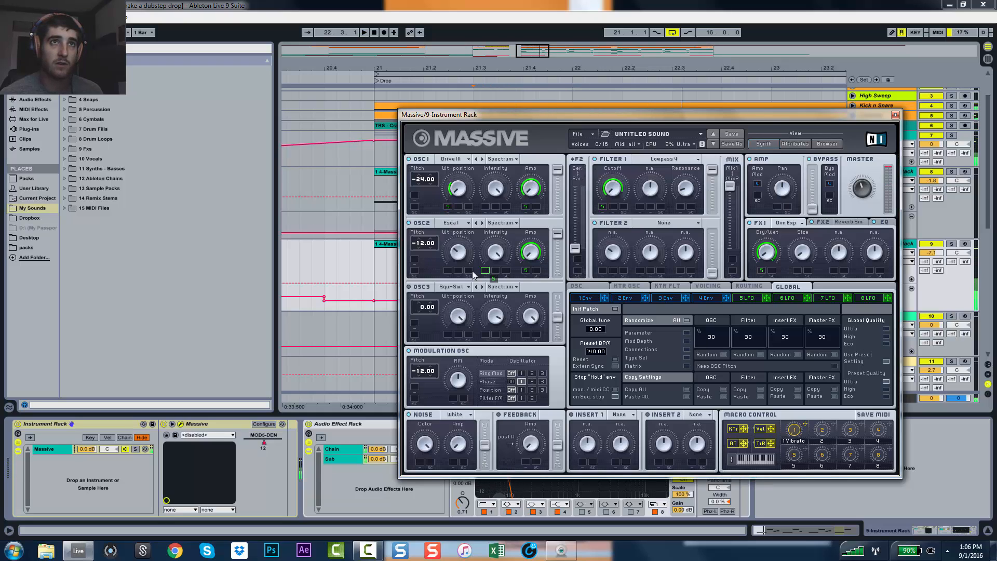
Modulate OSC2's Wt-position with LFO 5, adjust the modulation range, and audition the bass.
key(space)
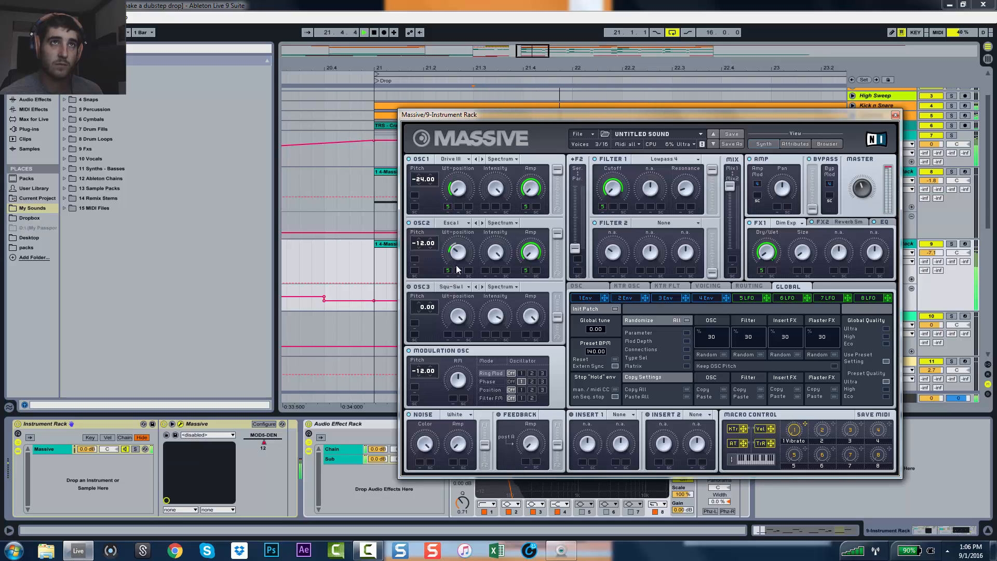
drag(457, 270, 457, 275)
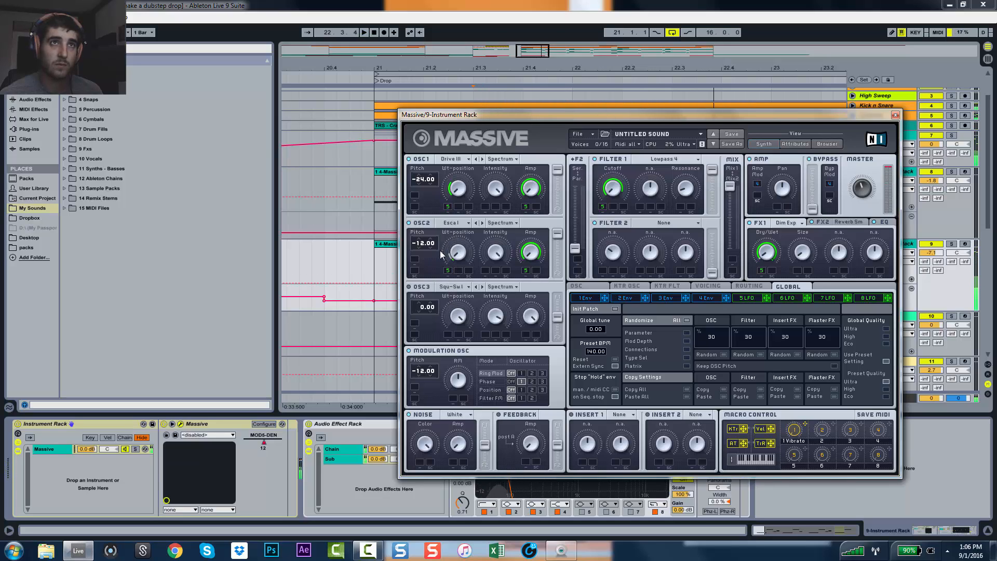
key(space)
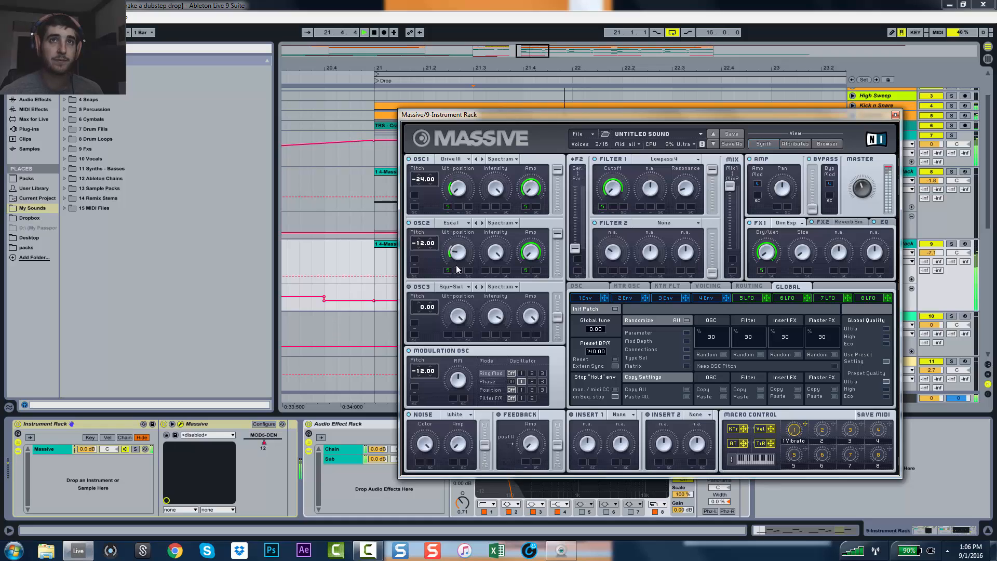
key(space)
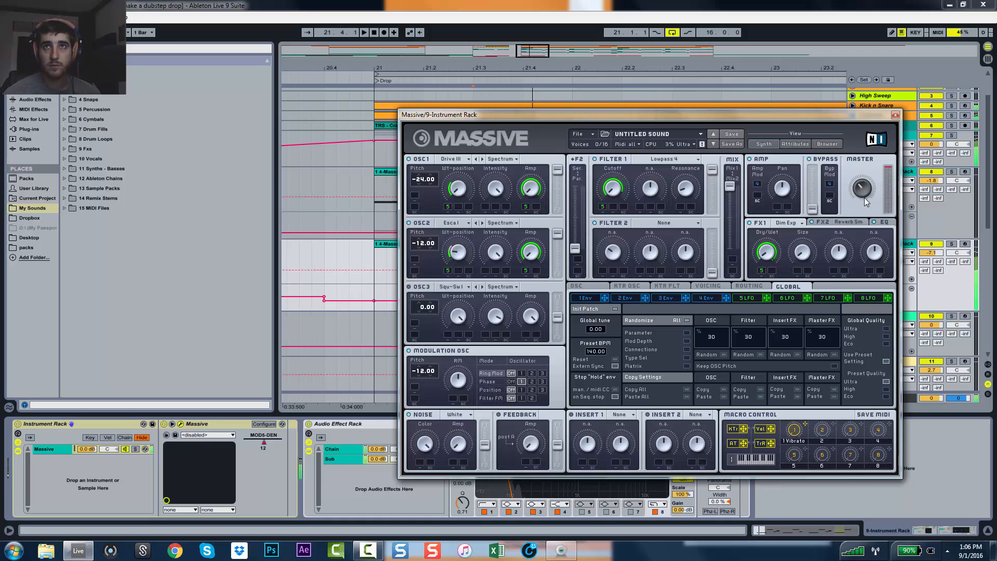
Close the Massive window, raise track 9's volume to -2.5 dB, and audition the drop.
click(895, 115)
drag(923, 250, 923, 236)
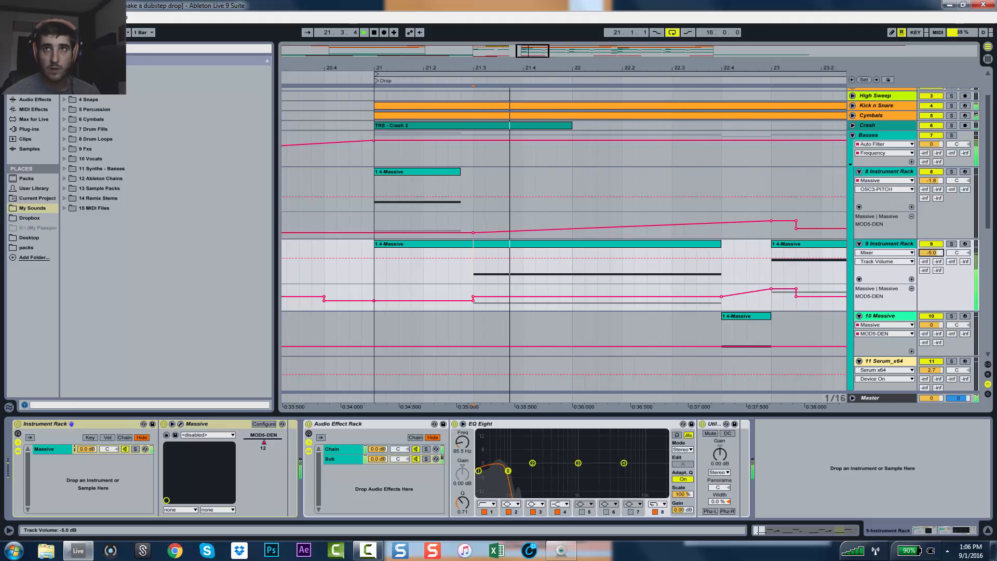
key(space)
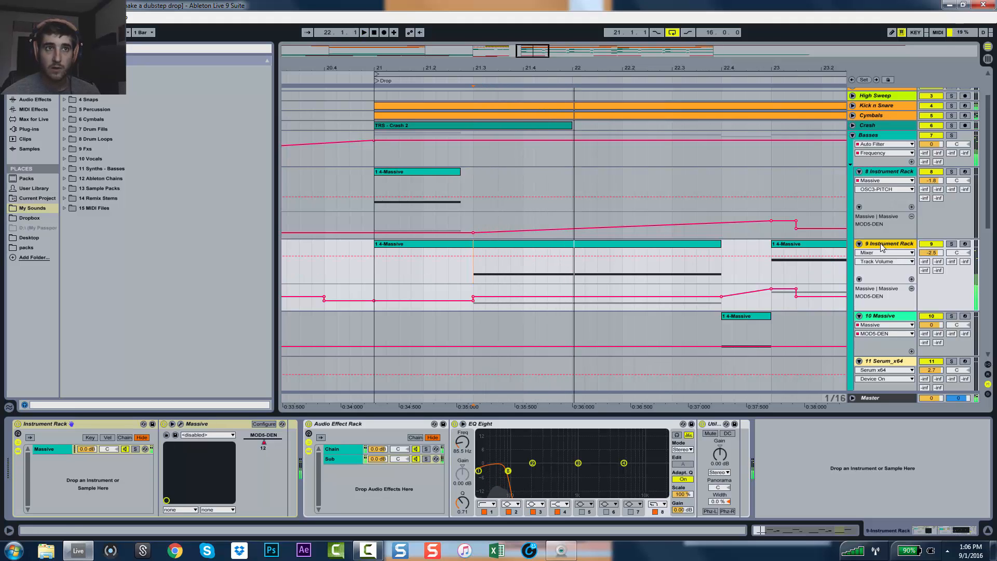
Open the second bass's Massive on track 9, set Filter 2 to Bandpass, and start playback.
click(180, 423)
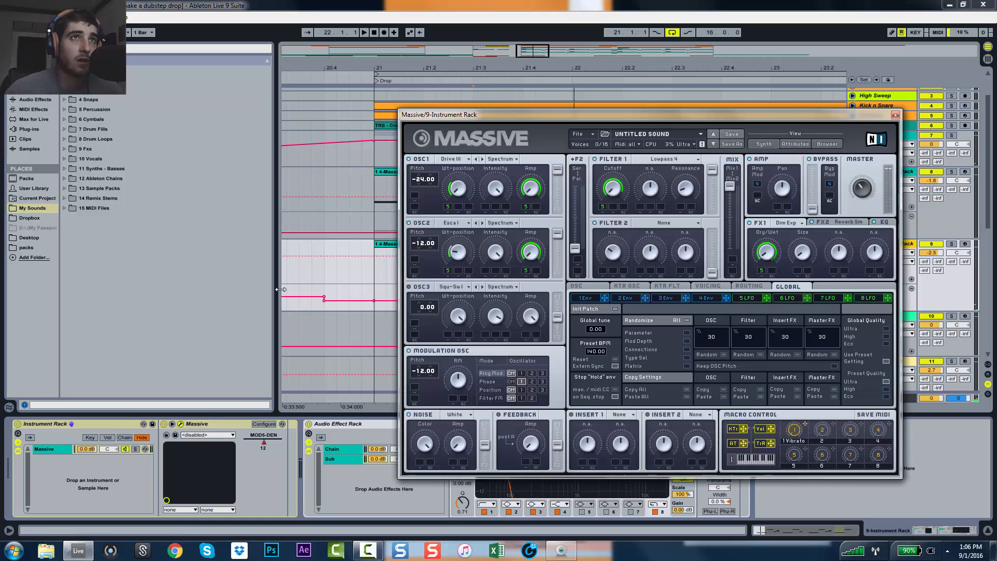
click(649, 221)
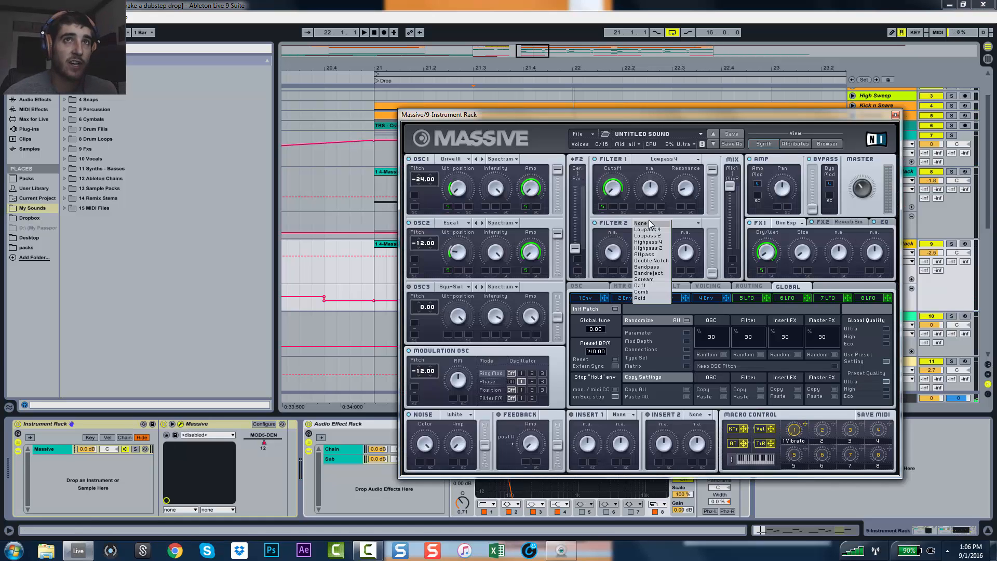
click(659, 267)
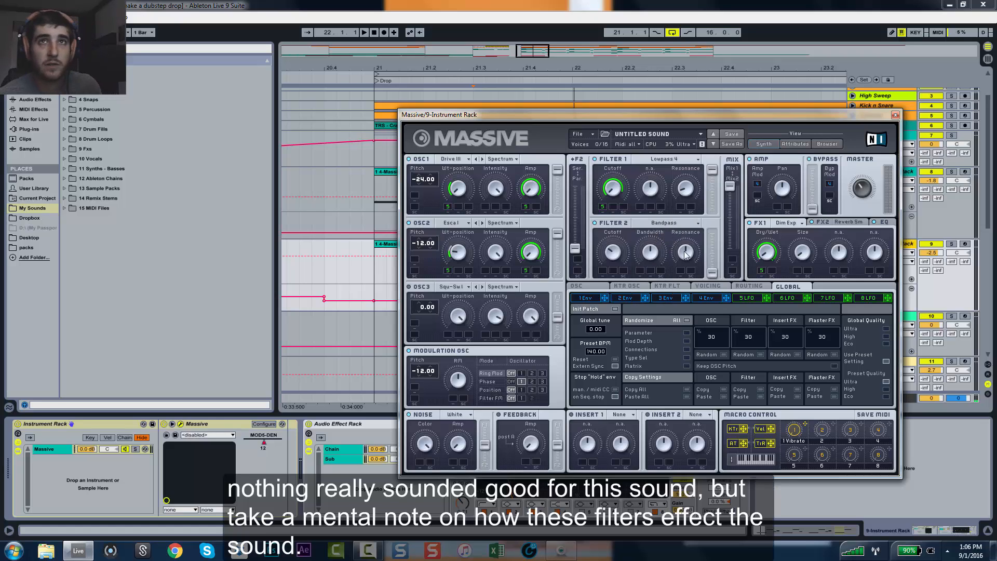
key(space)
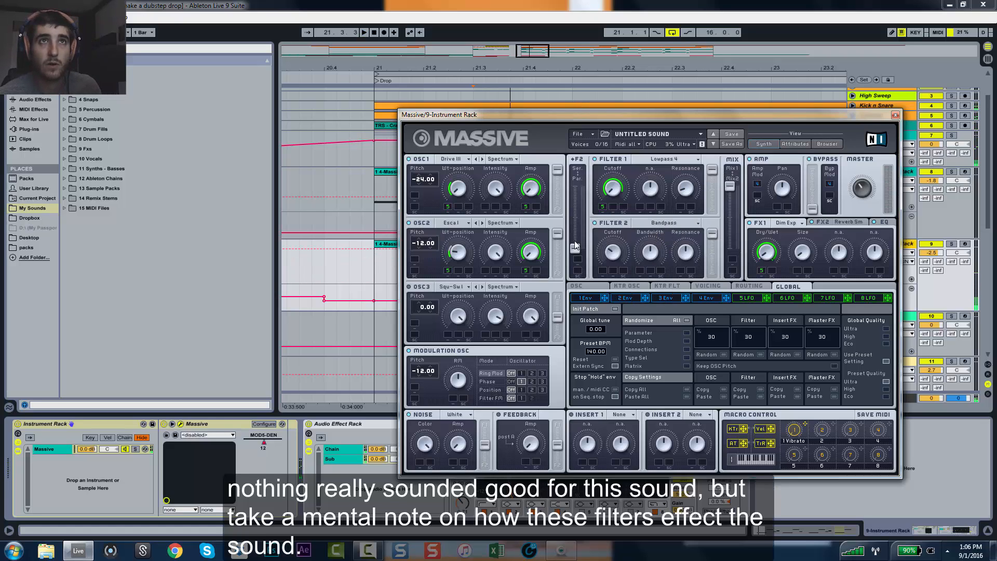
Route the filters in series and modulate Filter 2's cutoff with LFO 5, adjusting the bandwidth during playback.
drag(575, 248, 574, 186)
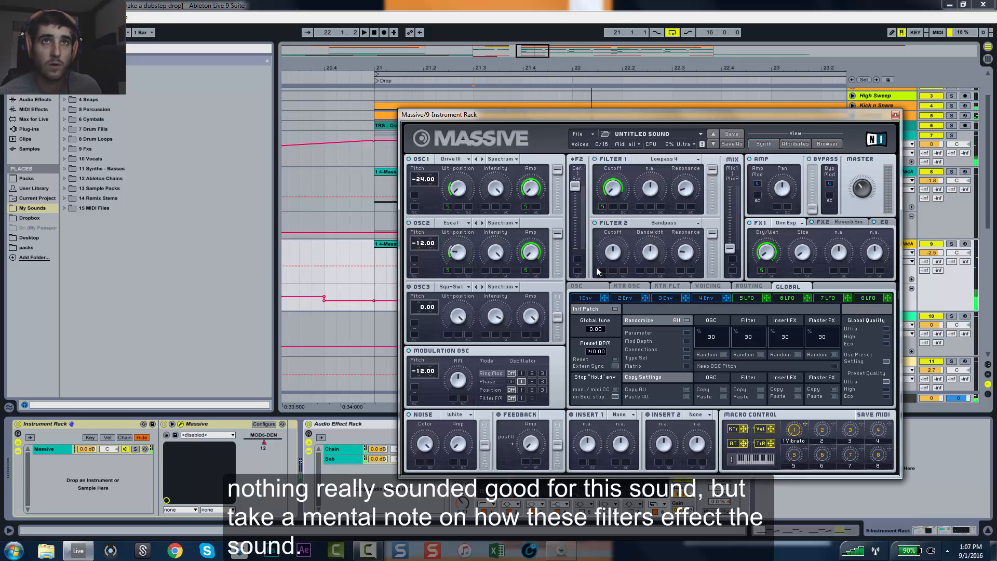
drag(617, 246, 616, 248)
drag(688, 253, 653, 267)
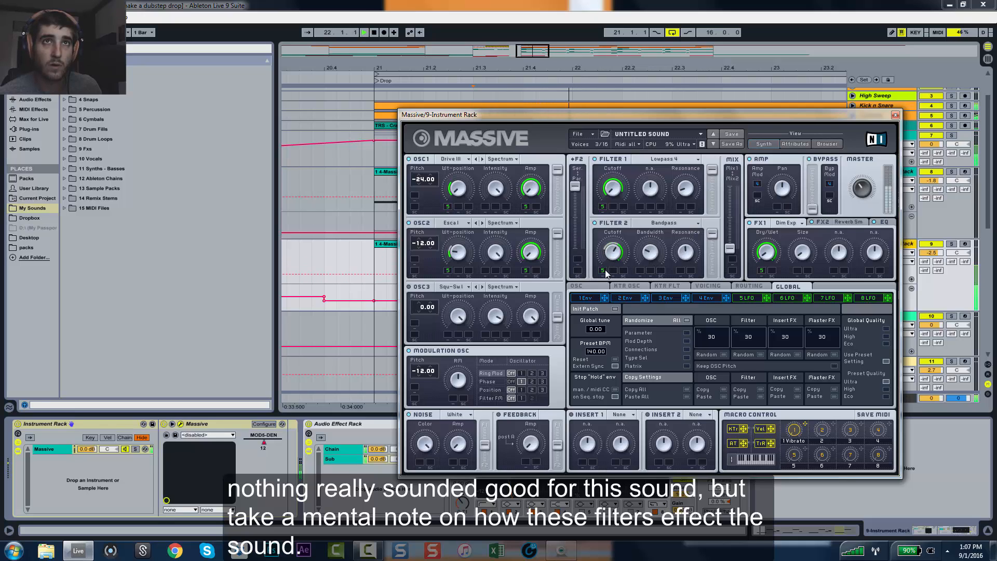
key(space)
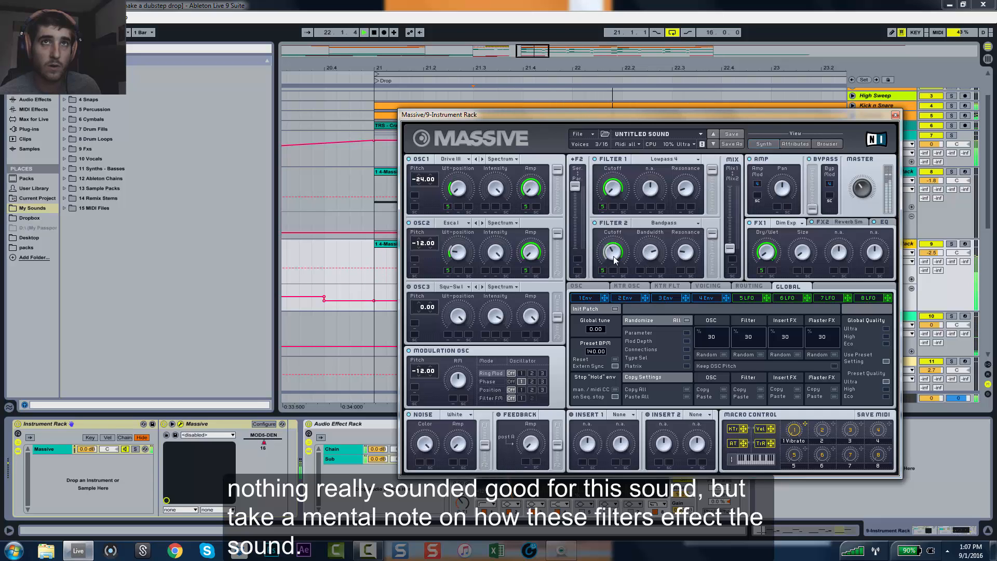
Audition Filter 2 as Bandreject and switch it to Double Notch.
click(666, 224)
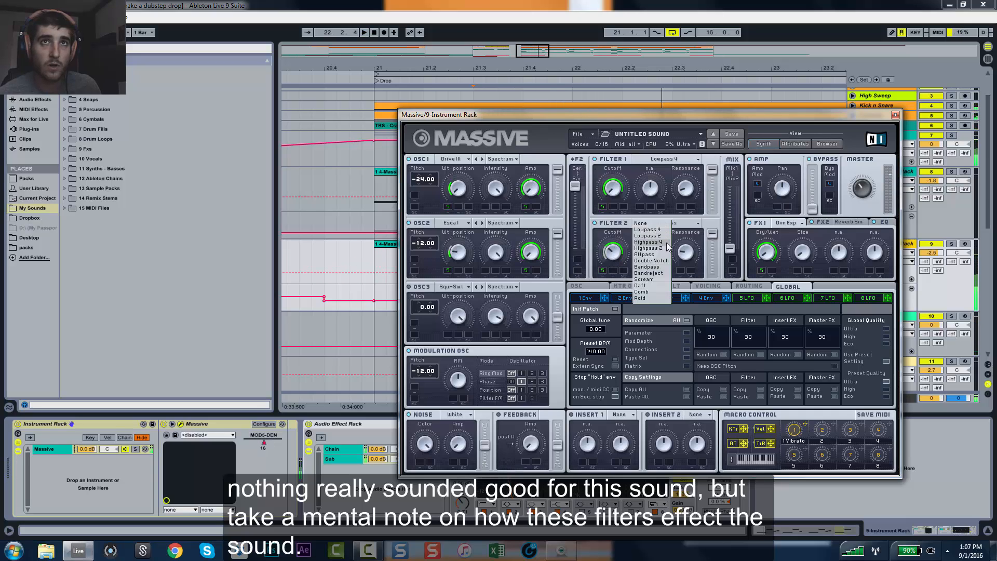
click(659, 274)
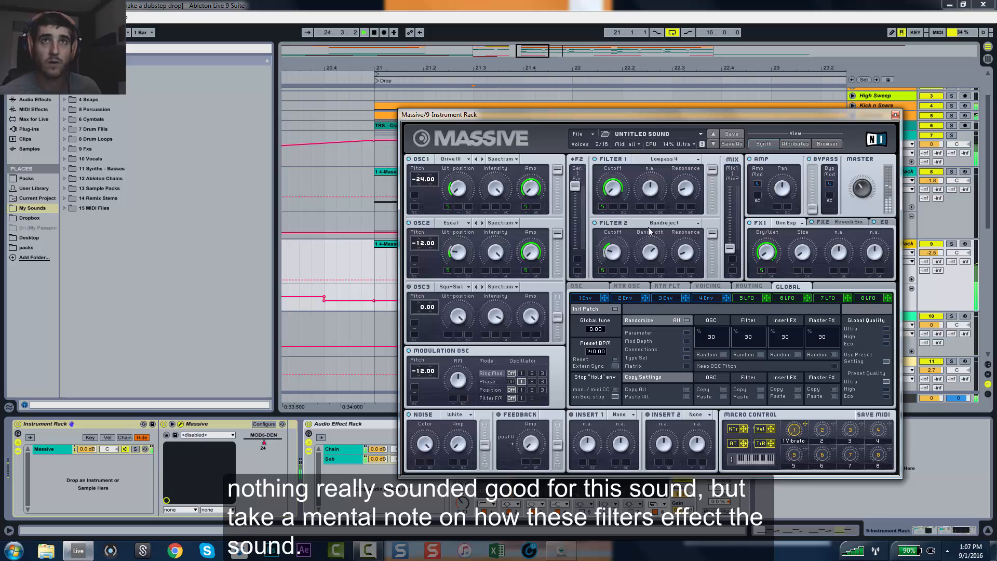
click(665, 222)
click(651, 260)
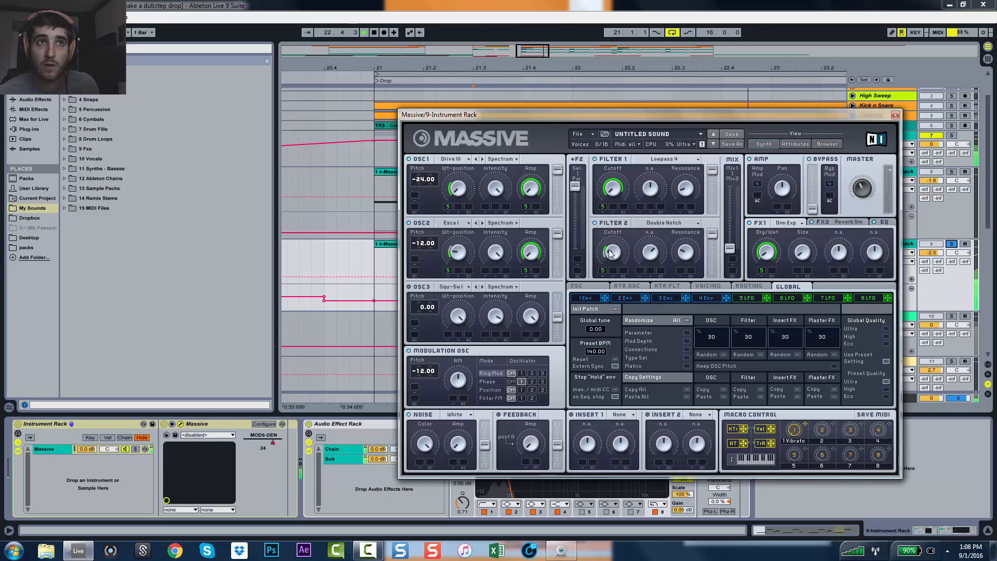
Show the modulation oscillator's Phase mode, adjust its amount, and reset the modulation pitch to 0.00.
click(488, 383)
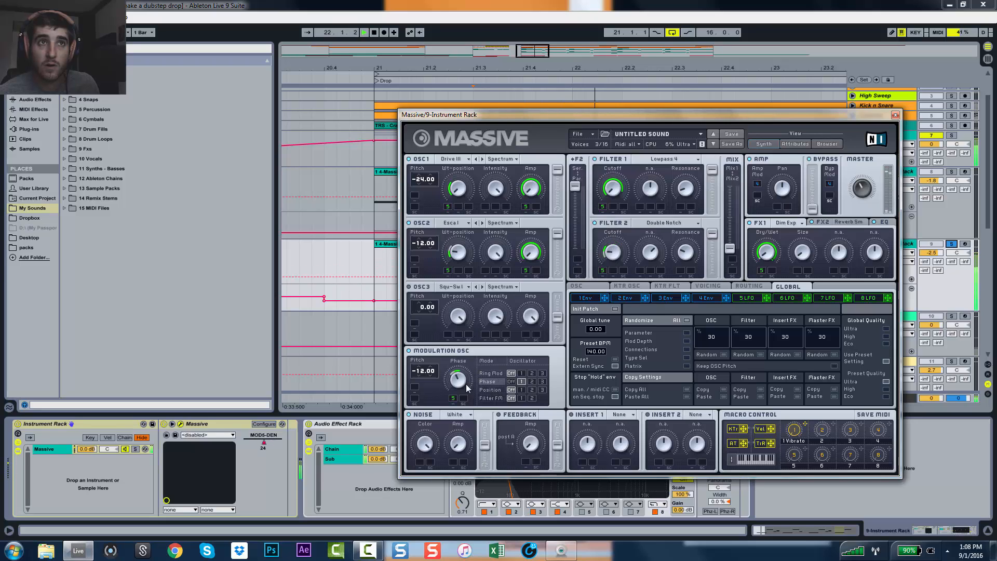
double_click(427, 370)
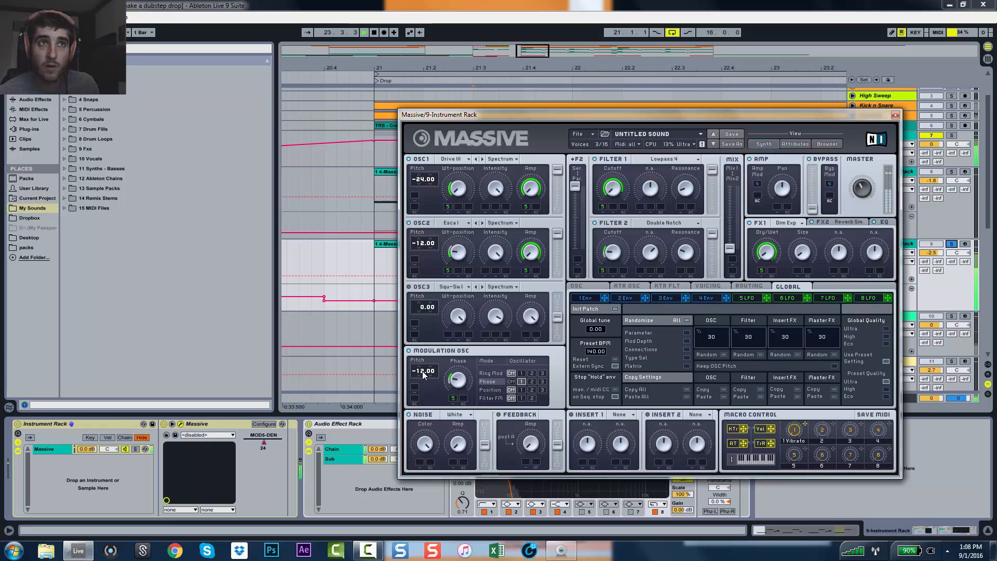
drag(469, 373, 466, 387)
Ring-modulate oscillator 2 after trying oscillator 1, and audition the modulation pitch at -12.00 and 0.00.
click(496, 374)
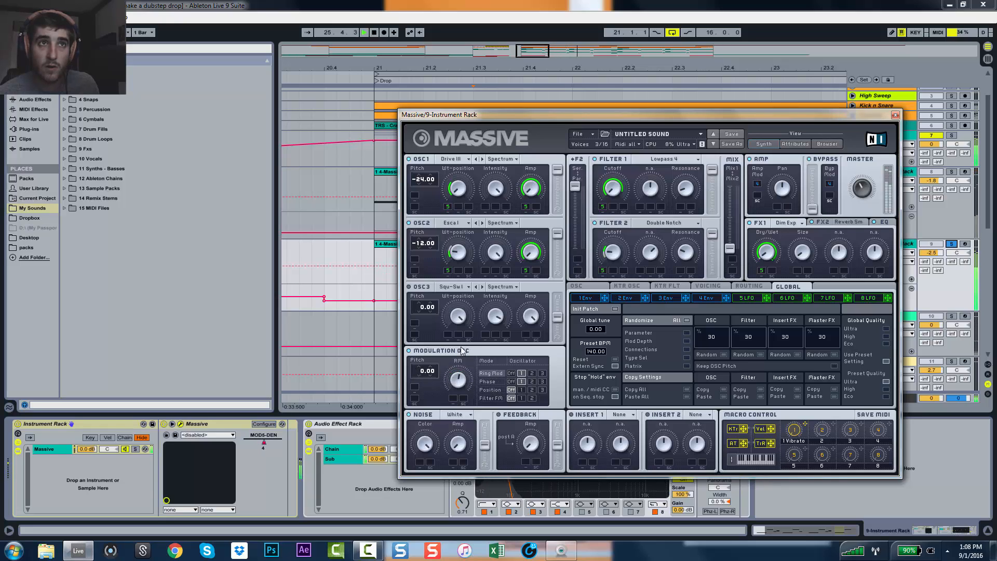
click(542, 373)
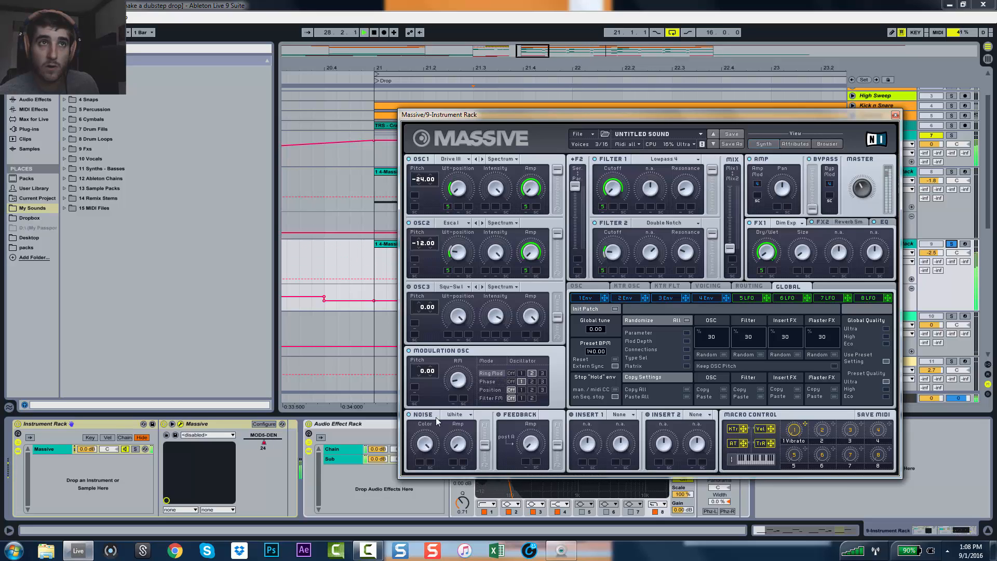
drag(427, 372, 422, 385)
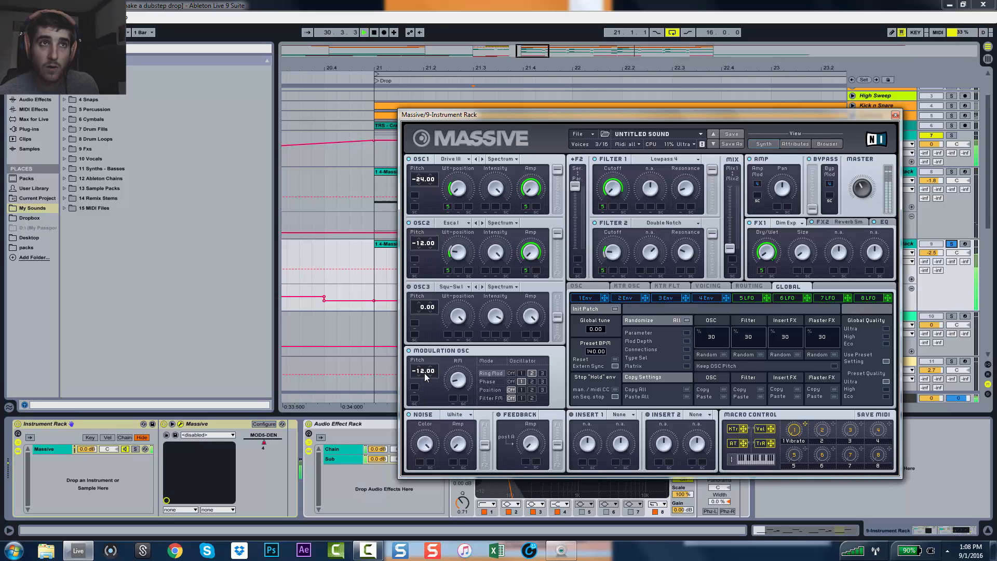
double_click(424, 373)
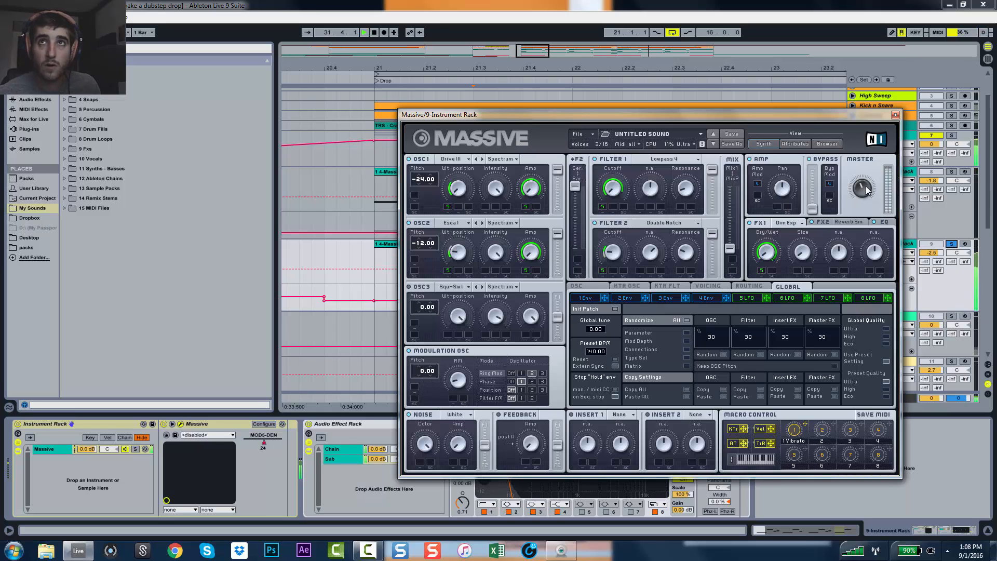
Raise track 9's volume to 1.2 dB and review the FX1 and FX2 settings during playback.
drag(931, 252, 931, 250)
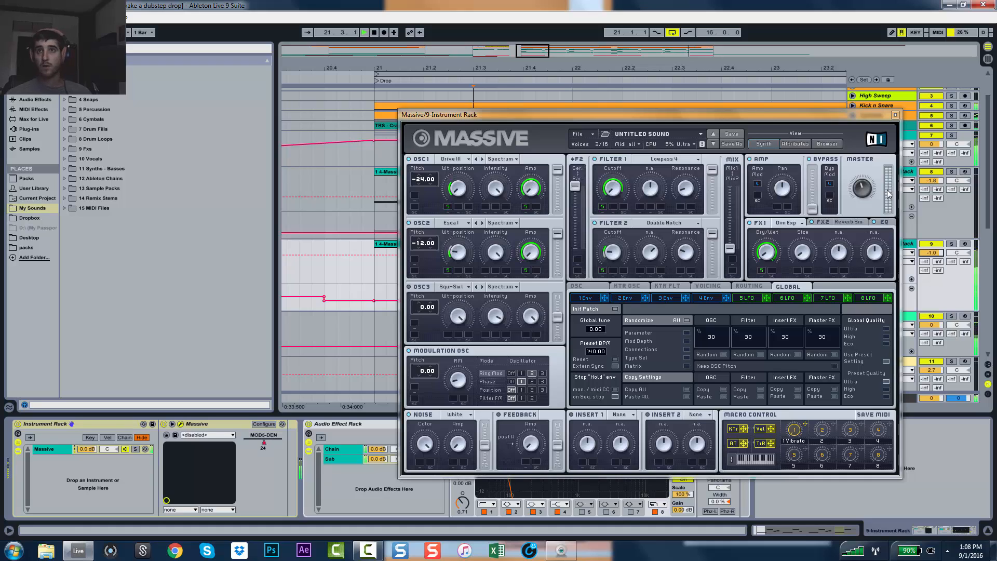
drag(931, 252, 931, 242)
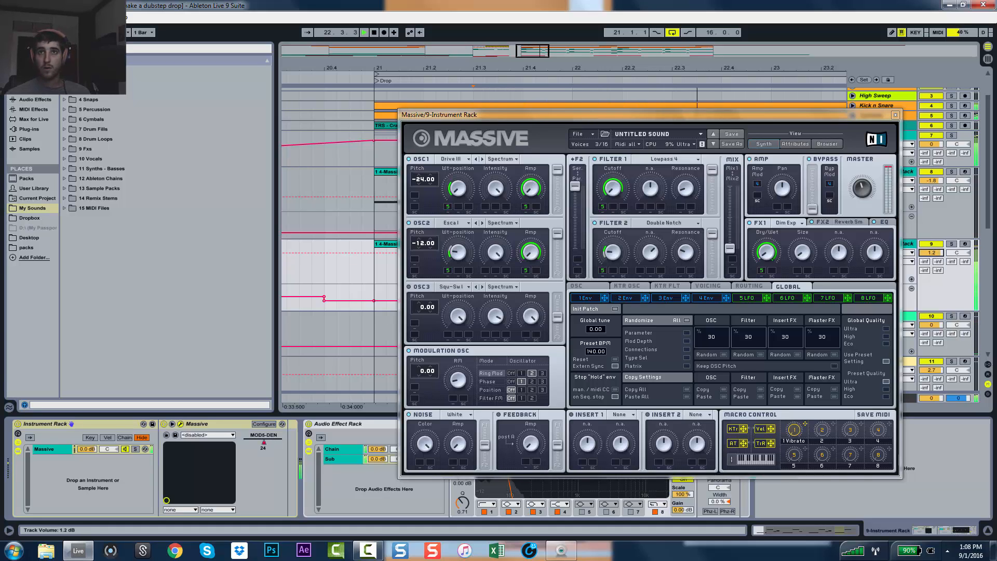
click(835, 224)
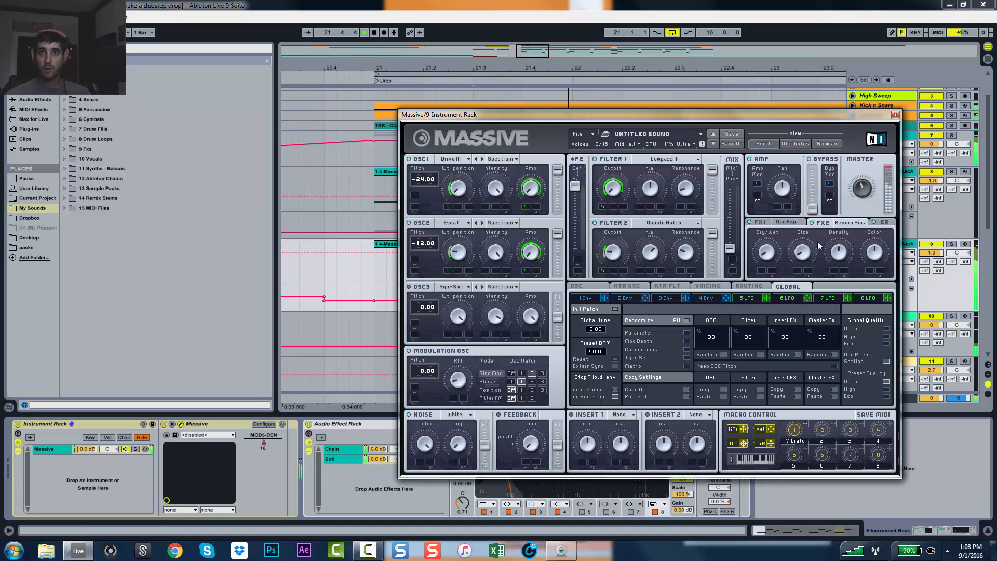
click(783, 222)
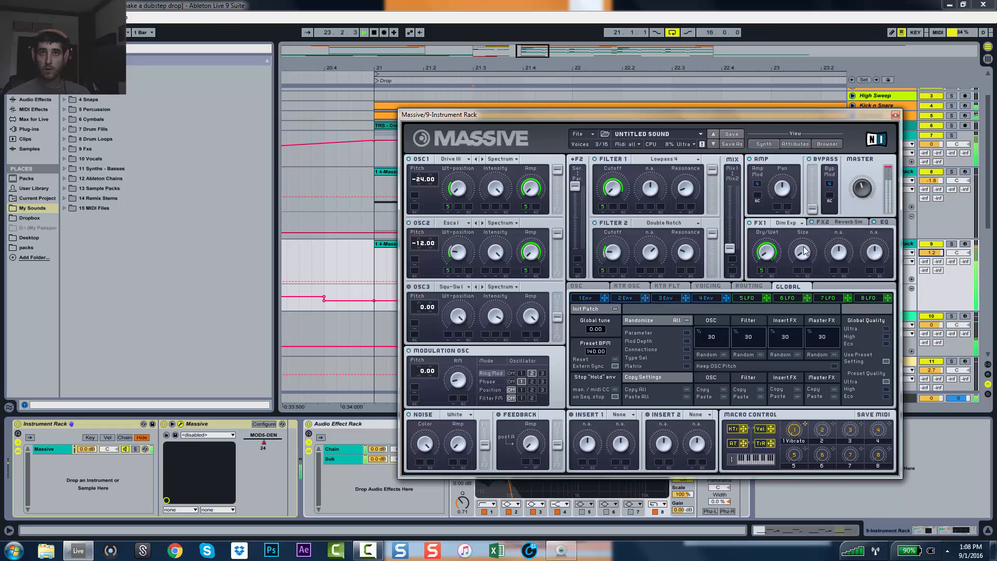
click(821, 220)
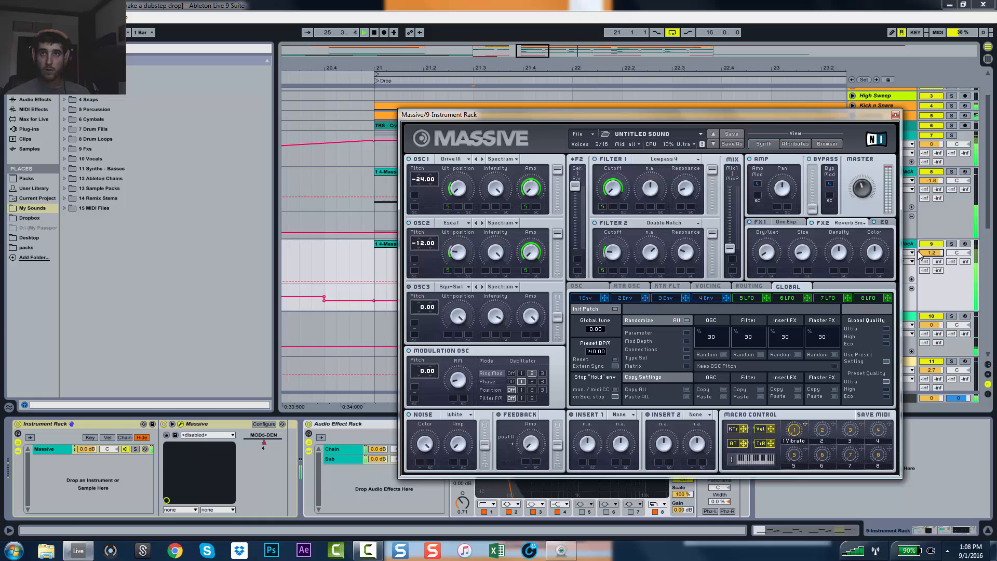
Solo track 9 and enable OSC3 with the Polysaw I wavetable, auditioning the result.
click(952, 244)
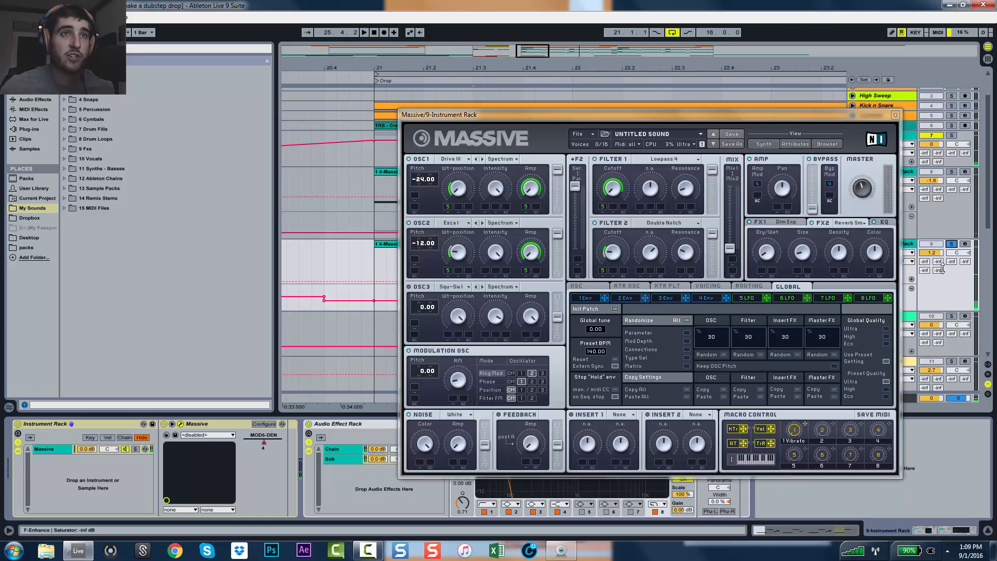
click(408, 287)
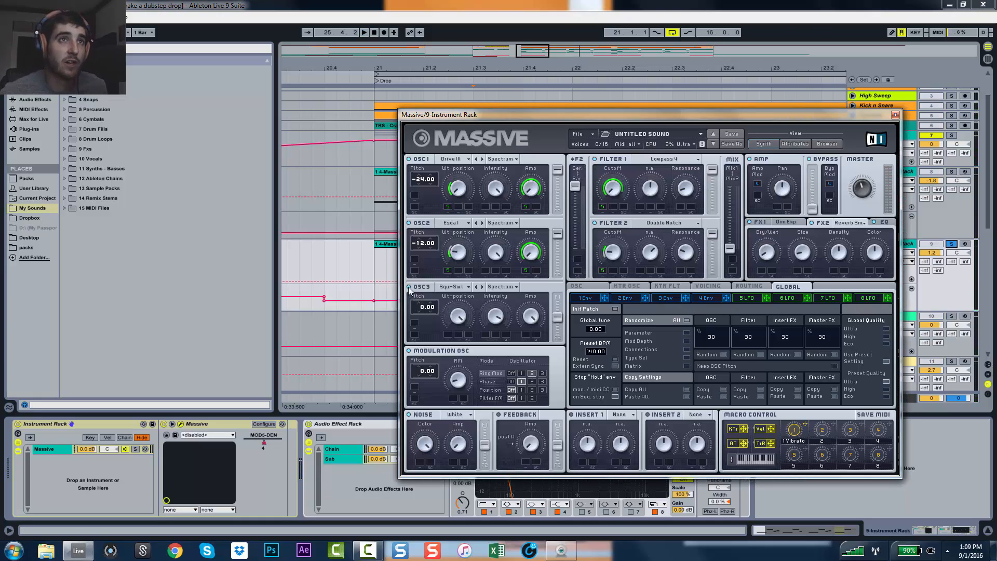
click(452, 286)
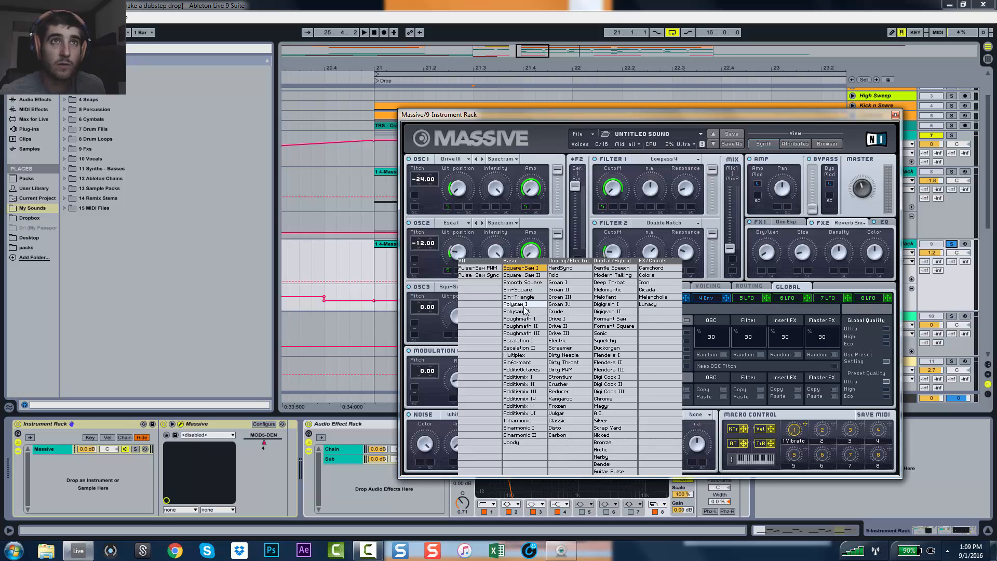
click(524, 306)
key(space)
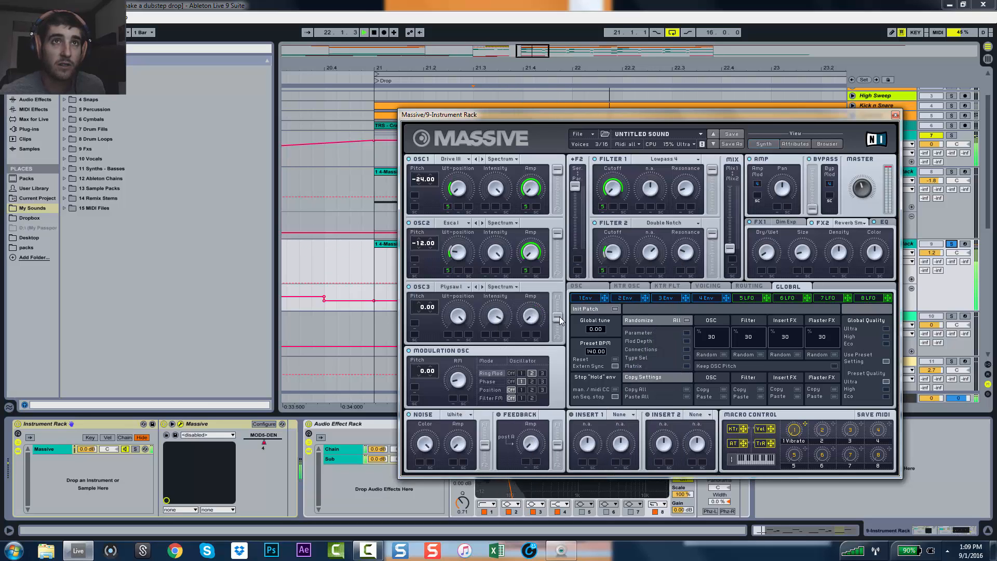
Route OSC3 fully to Filter 1, modulate its Amp with LFO 5, and audition the bass.
drag(561, 321, 566, 237)
key(space)
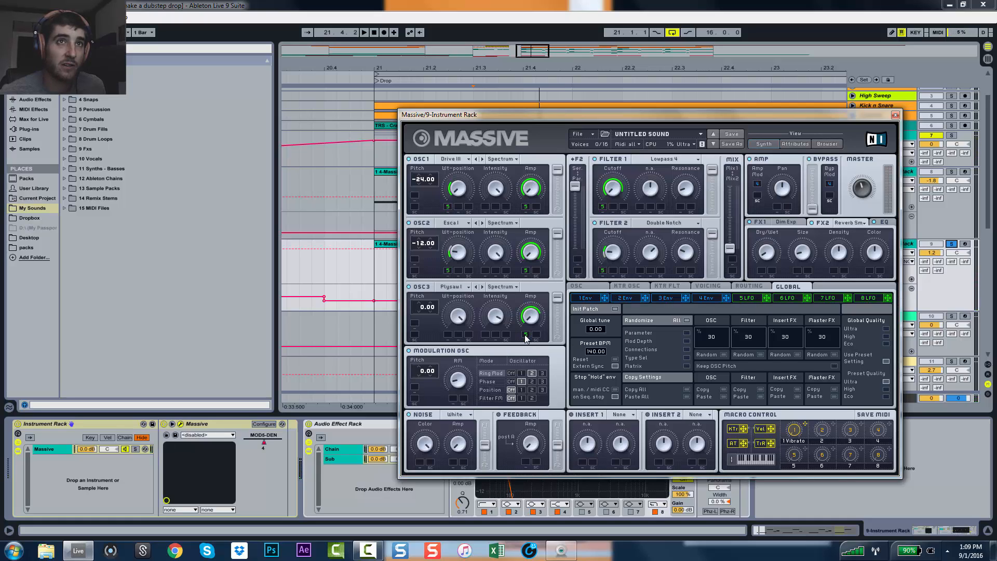
key(space)
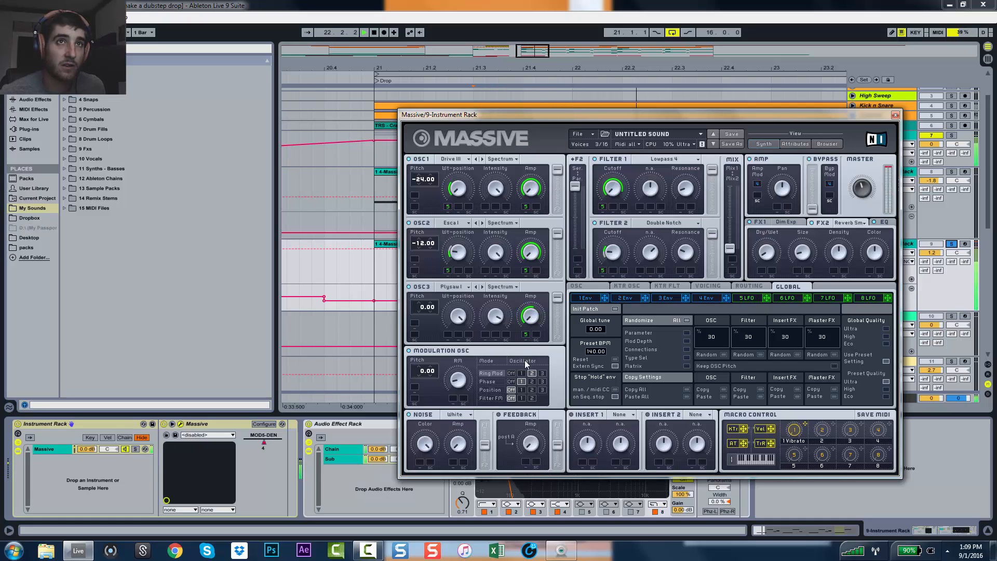
key(space)
key(space)
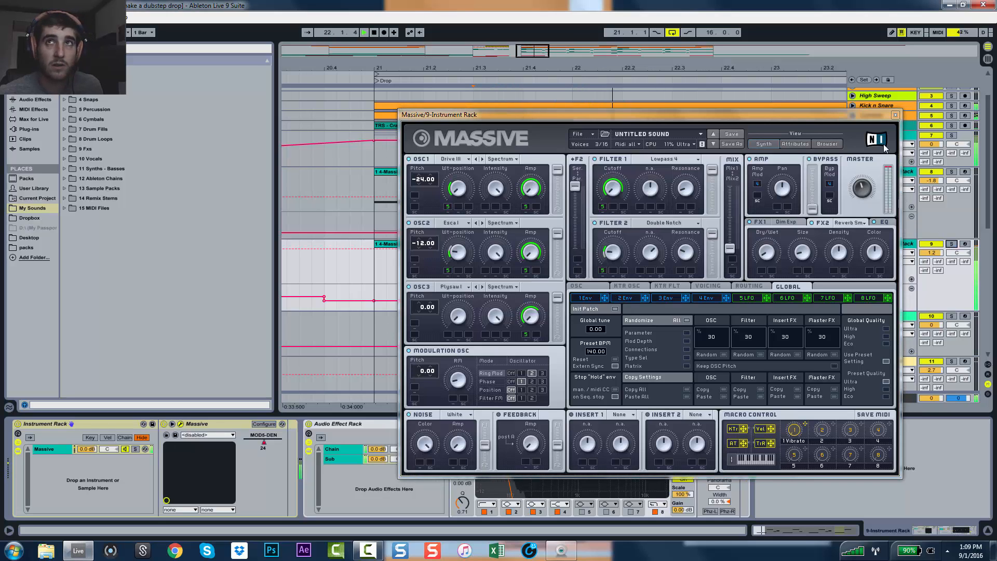
Close the Massive window, then mute the Sub chain and solo the main chain in the Audio Effect Rack.
click(895, 114)
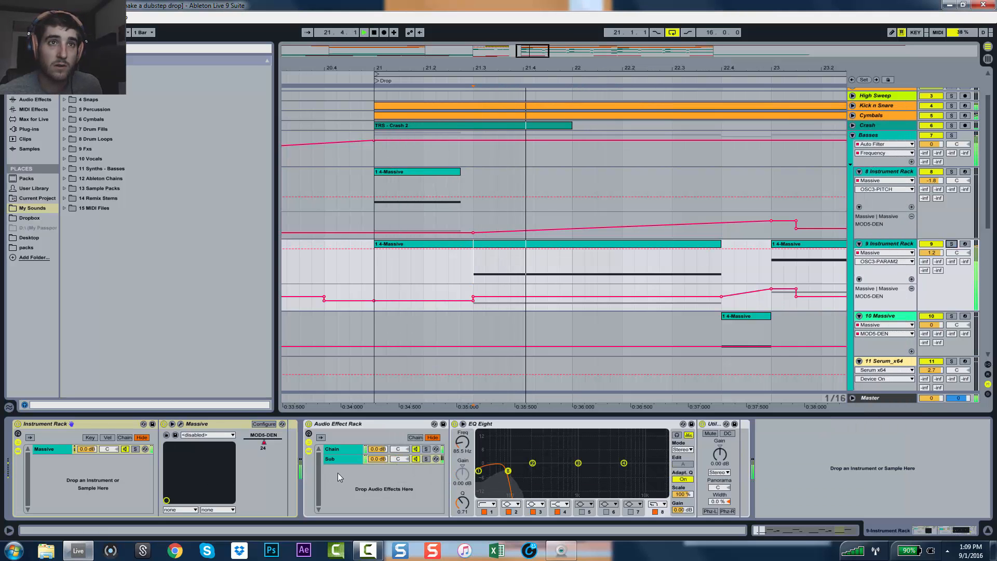
click(416, 459)
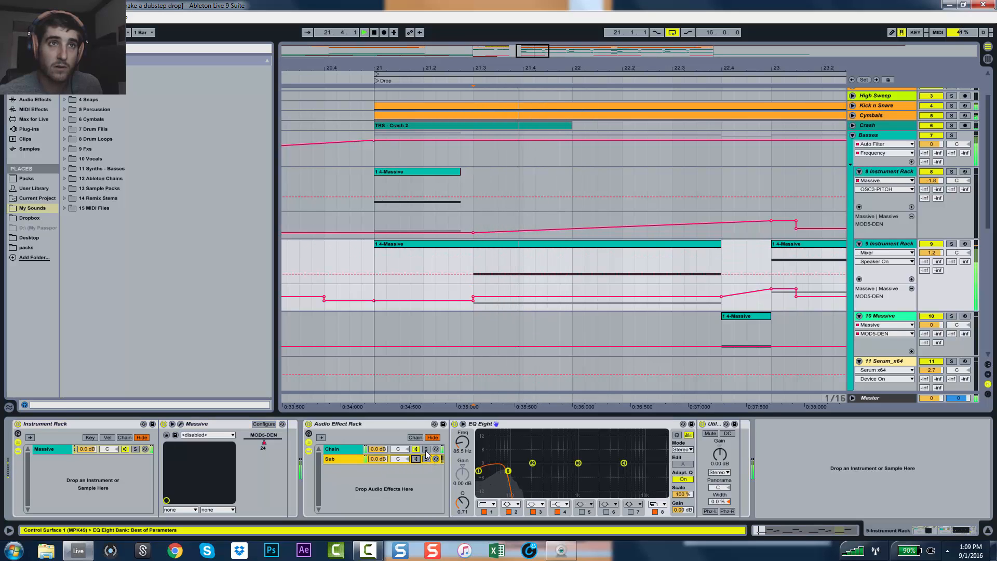
click(426, 449)
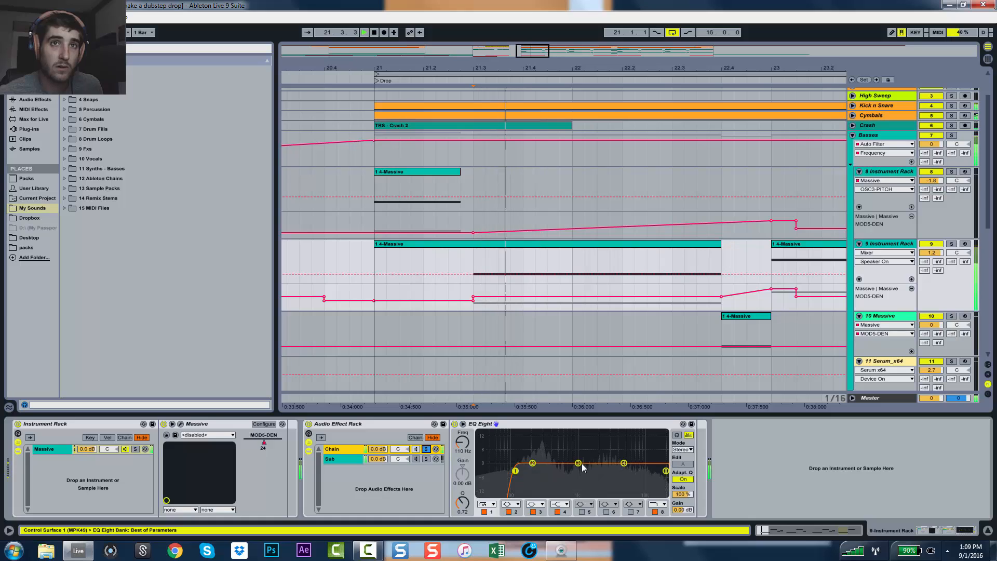
Reopen Massive and modulate the EQ's High Shelf with LFO 5, then start playback.
click(180, 424)
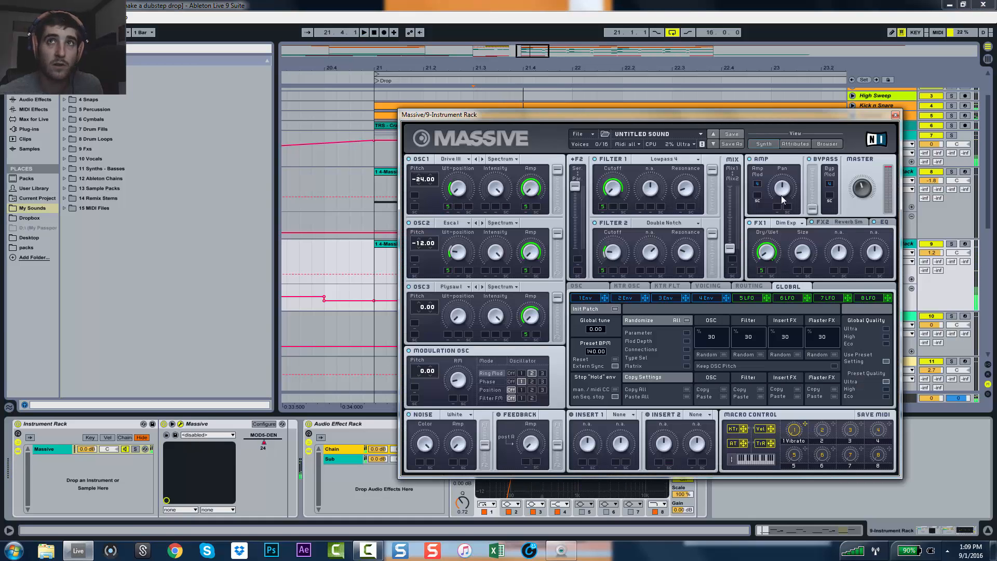
click(878, 223)
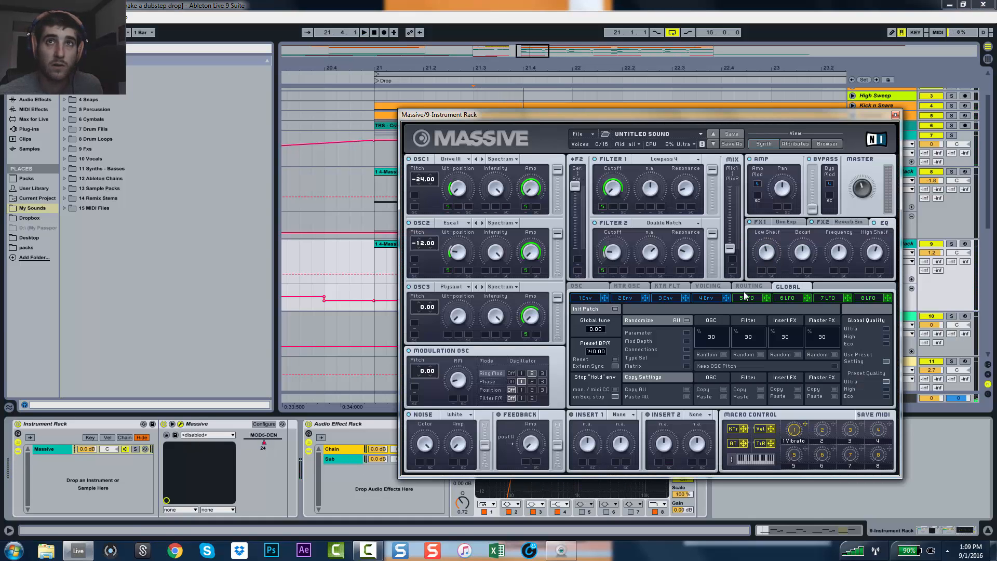
drag(766, 298, 768, 298)
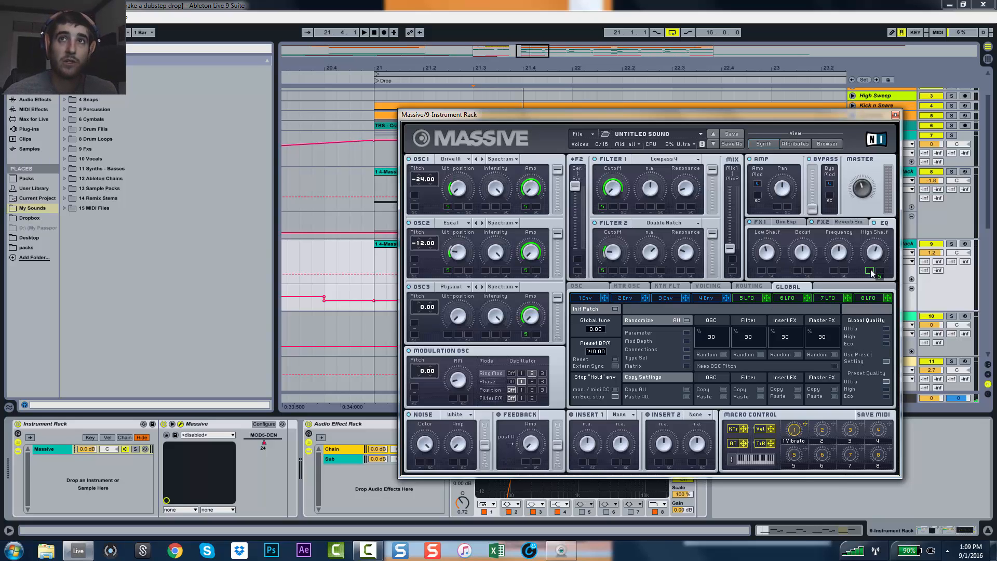
key(space)
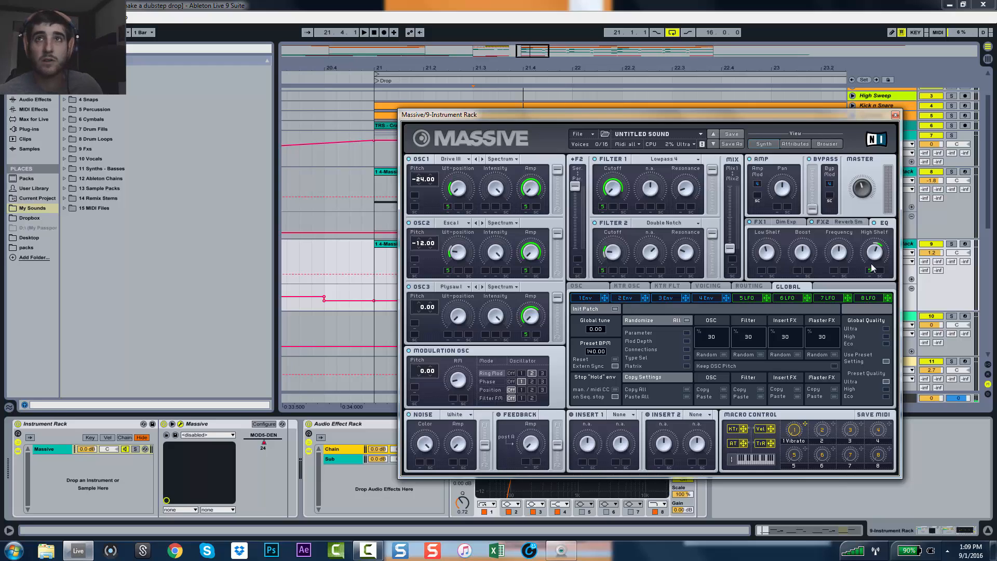
Adjust the EQ's High Shelf and modulate its Frequency with LFO 5 while auditioning the bass.
drag(871, 267, 875, 253)
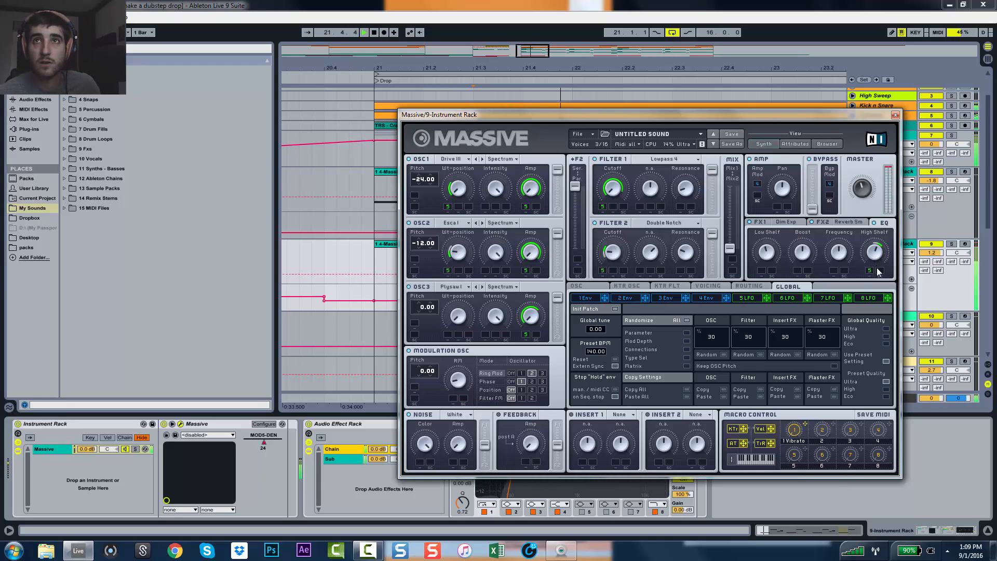
key(space)
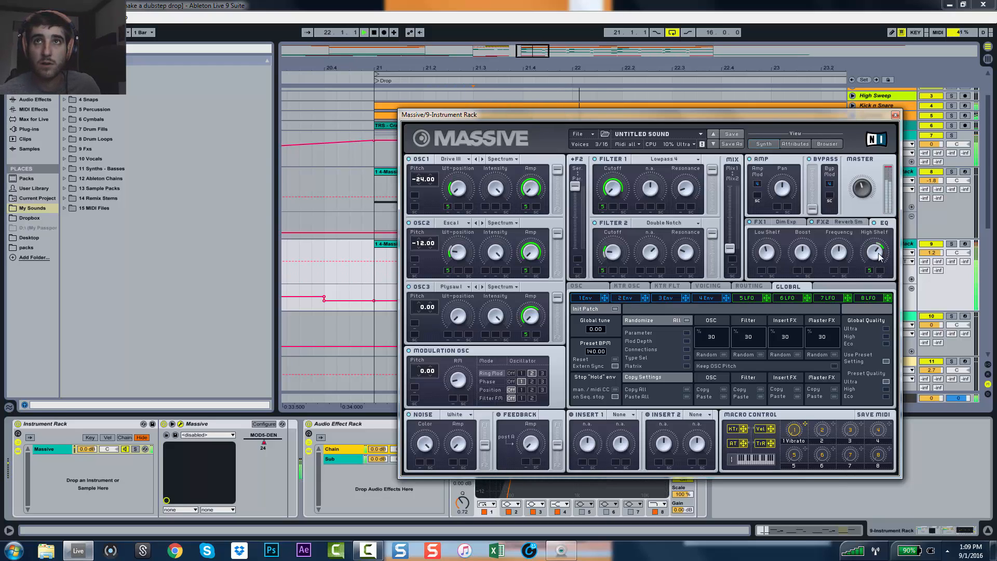
key(space)
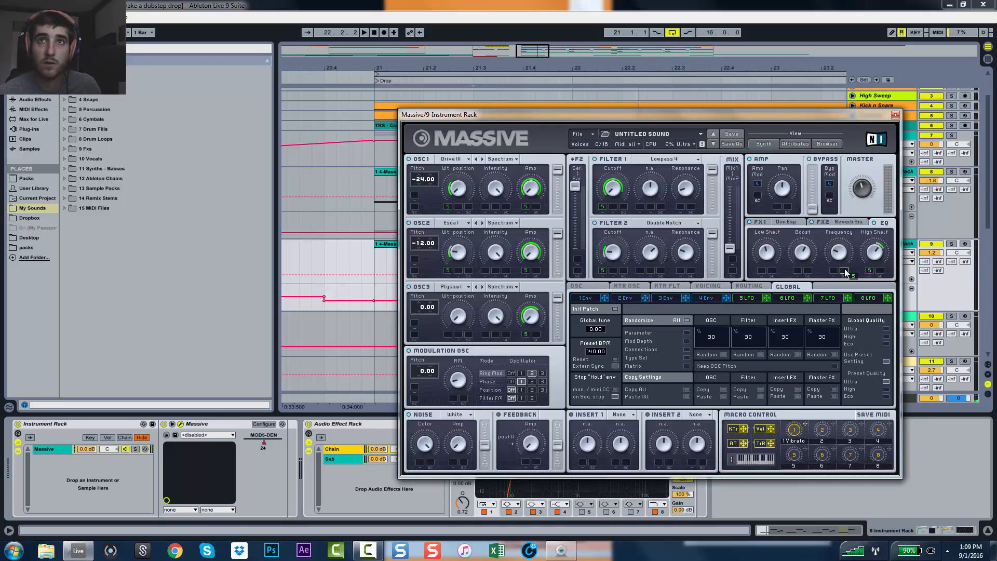
key(space)
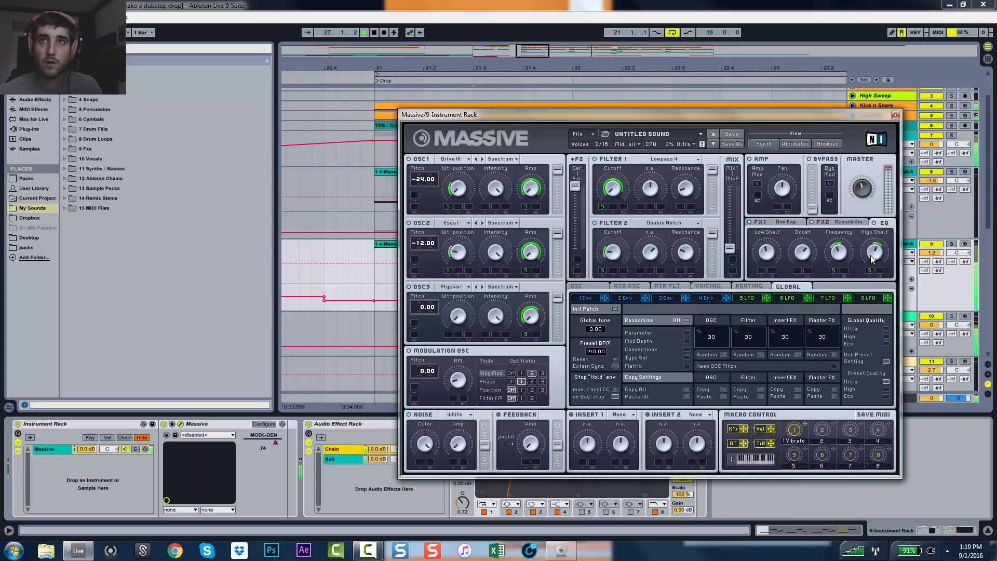
mouse_move(839, 255)
mouse_down()
mouse_move(839, 266)
mouse_move(842, 224)
mouse_move(838, 269)
mouse_up()
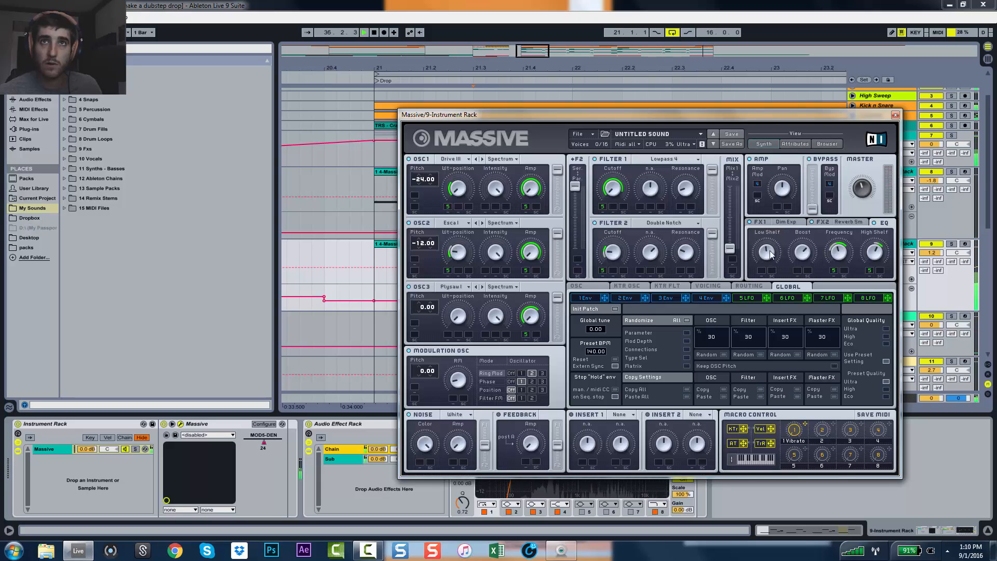
Modulate the EQ's Boost with LFO 5 and audition the bass.
drag(772, 257, 771, 254)
key(space)
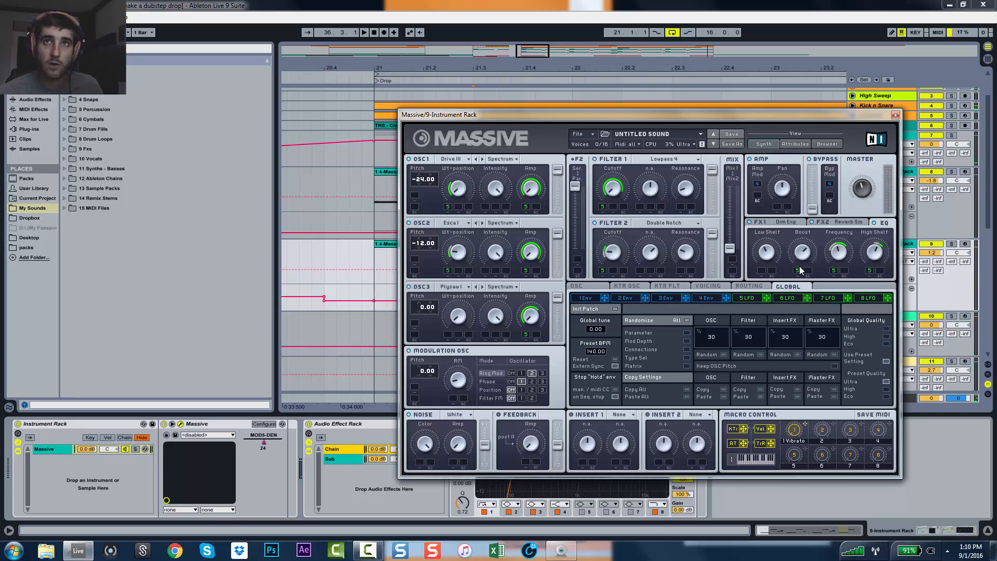
key(space)
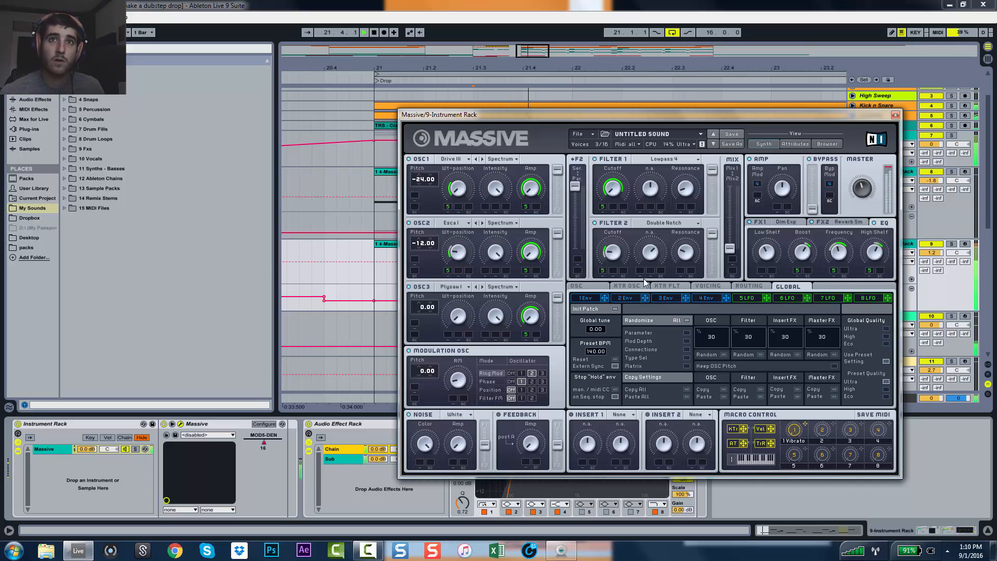
key(space)
In the voicing settings, set the unison Pitch Cutoff spread to 0.29 and raise the Wavetable Position spread to maximum during playback.
click(700, 286)
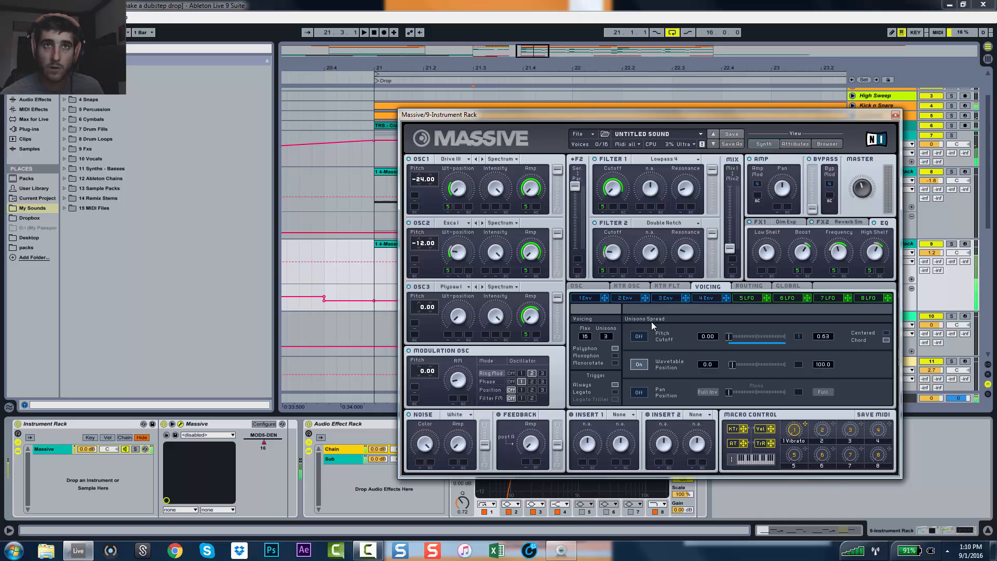
key(space)
drag(730, 336, 710, 344)
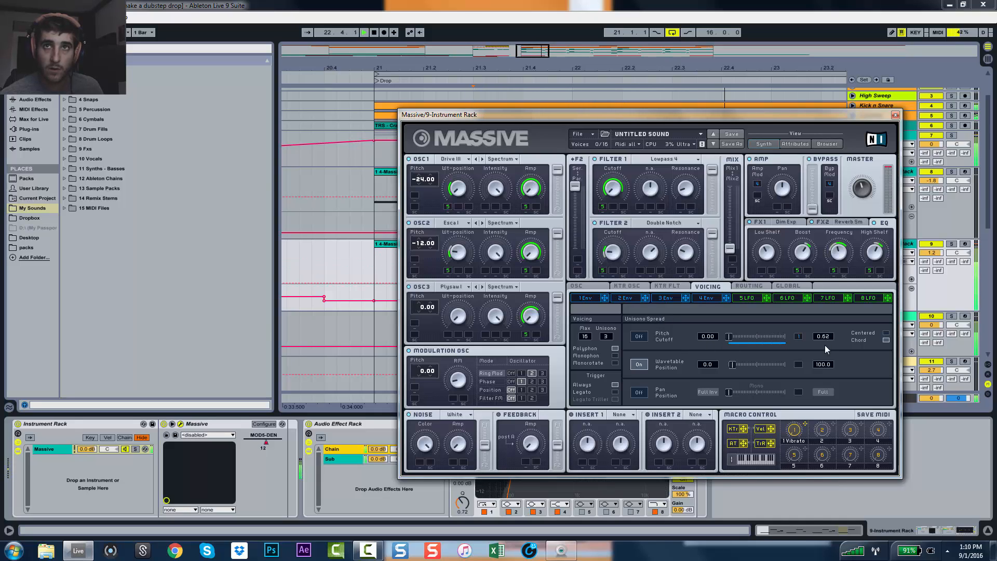
drag(825, 345, 827, 370)
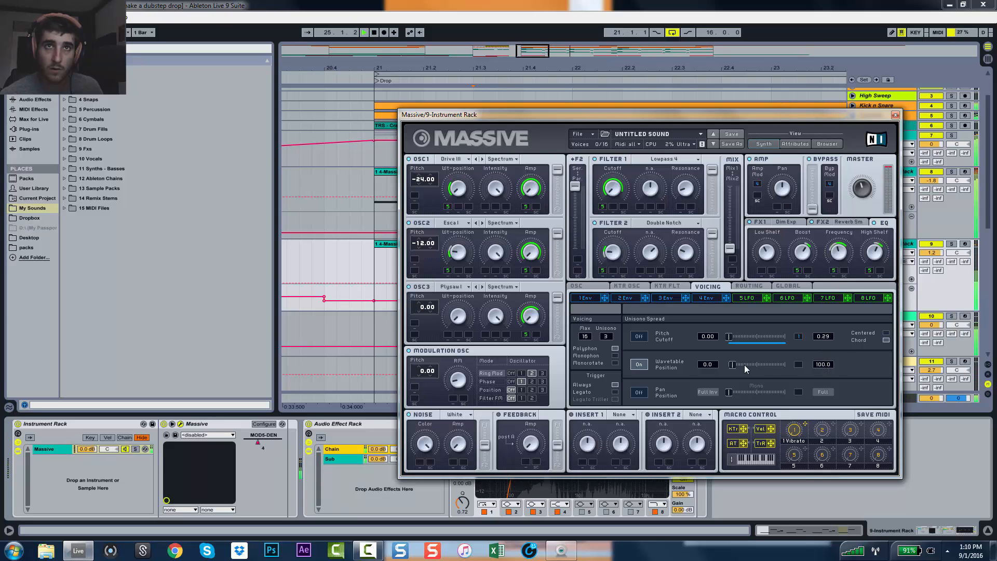
drag(732, 364, 787, 371)
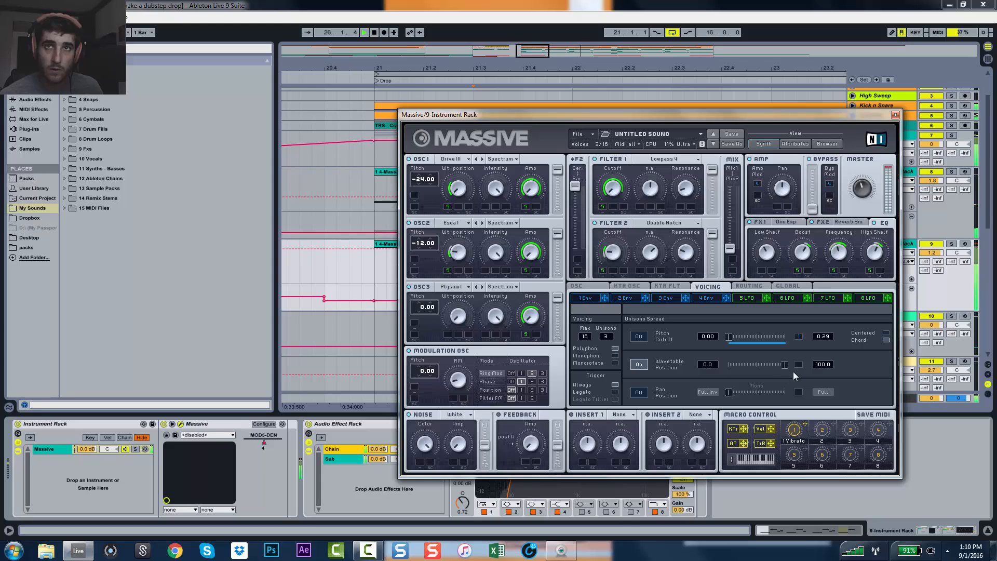
Set the Osc2 starting phase to about 180 and assign the modulation oscillator's Ring Mod to oscillator 1.
click(582, 287)
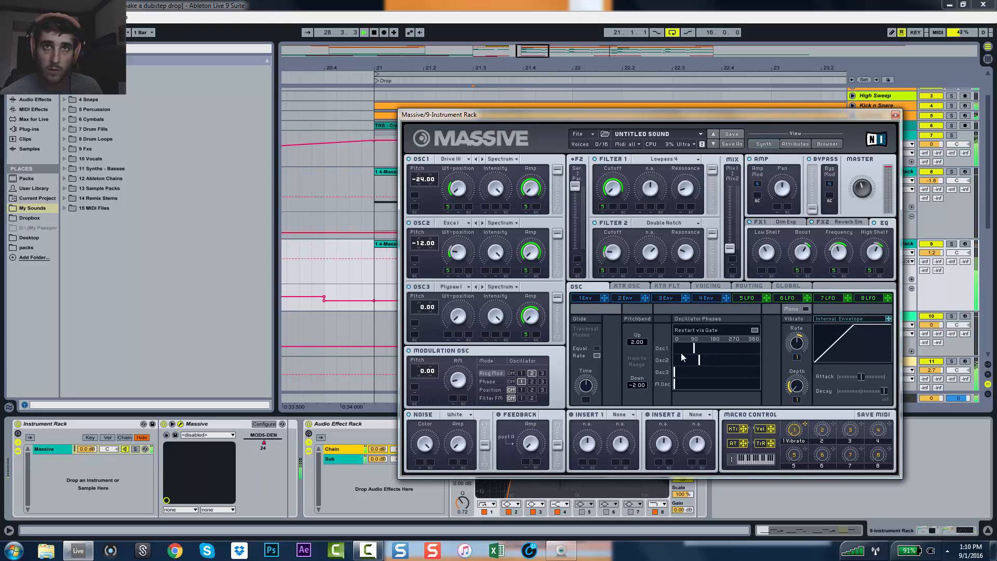
drag(681, 353, 728, 356)
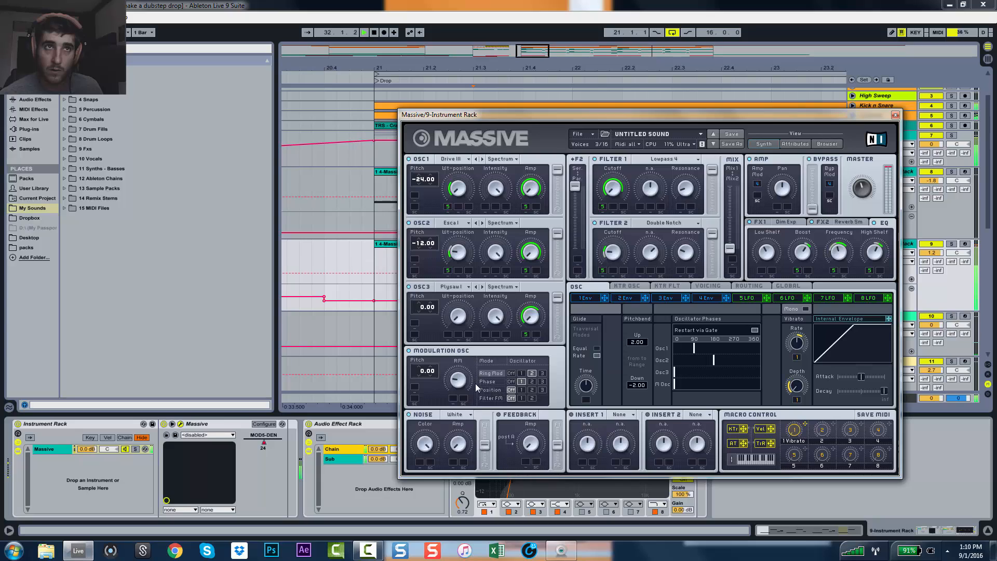
click(521, 373)
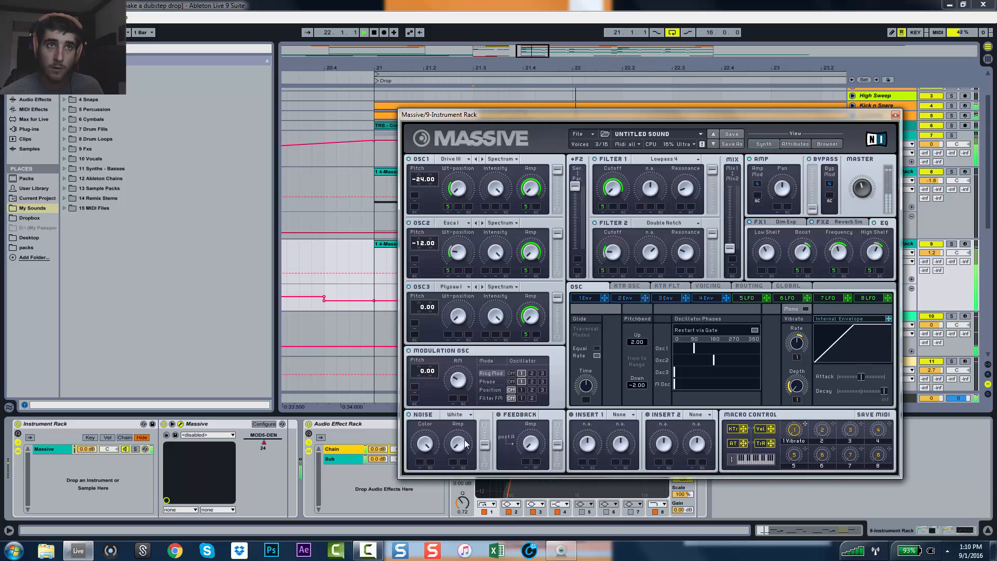
Route the noise fully to Filter 1, lower its Amp, and modulate that Amp with LFO 5.
drag(486, 445, 488, 418)
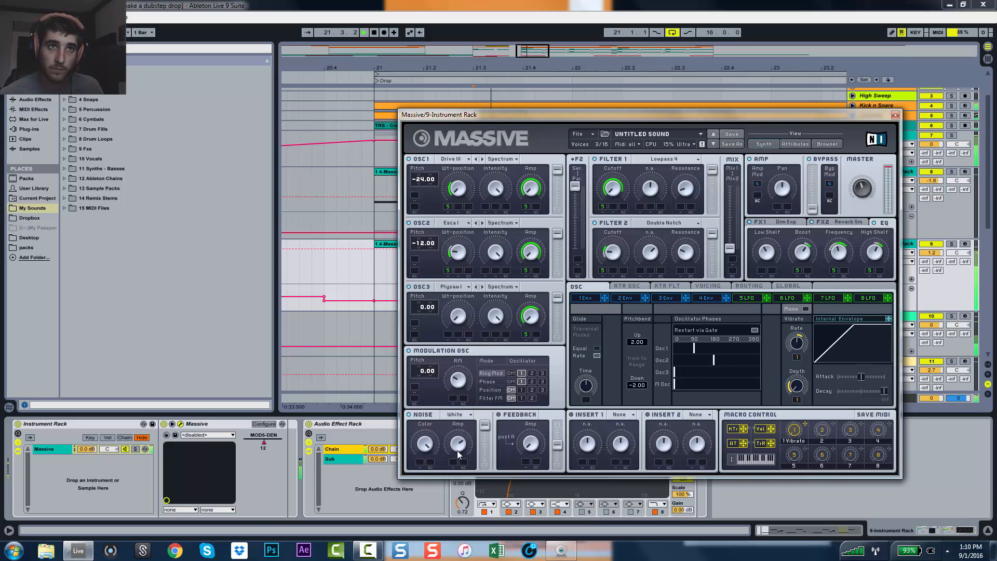
drag(457, 450, 462, 469)
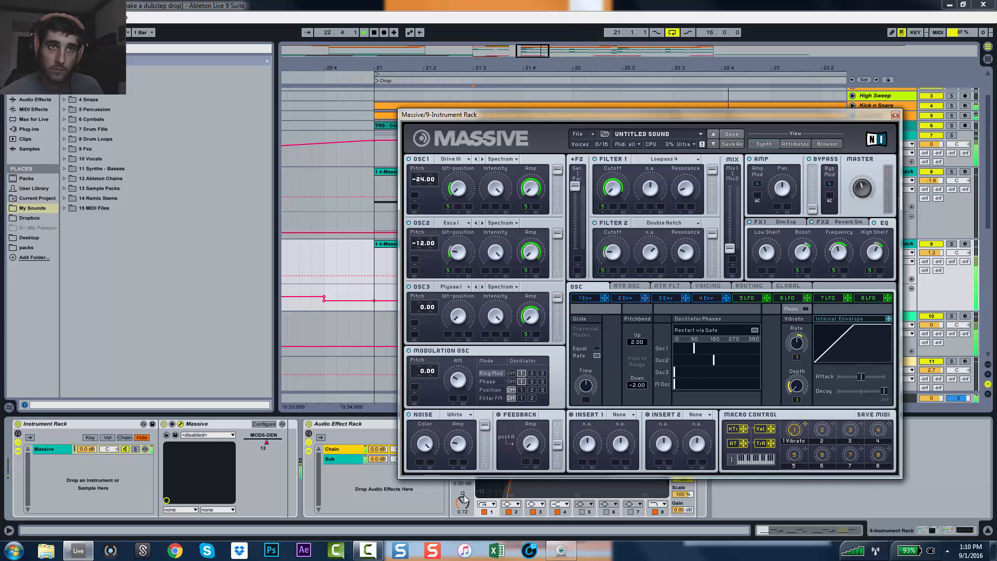
drag(768, 301, 455, 464)
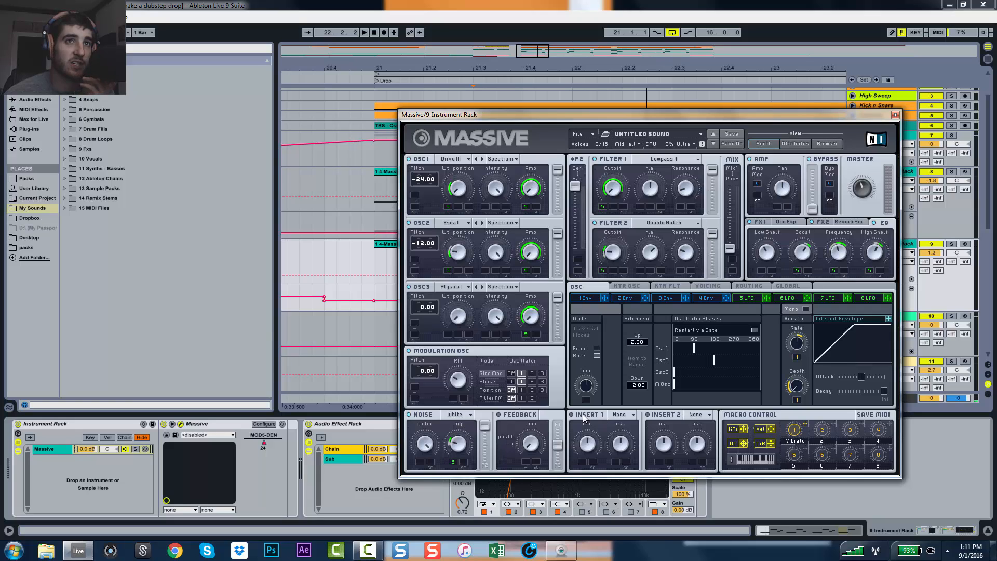
Load the Hardclipper effect into Insert 1 and audition the bass.
click(624, 414)
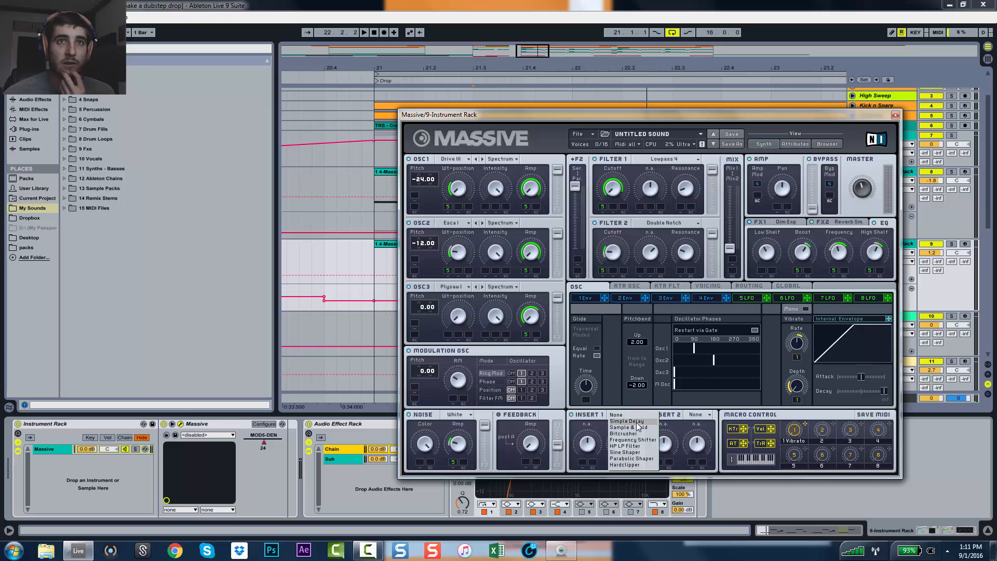
click(623, 465)
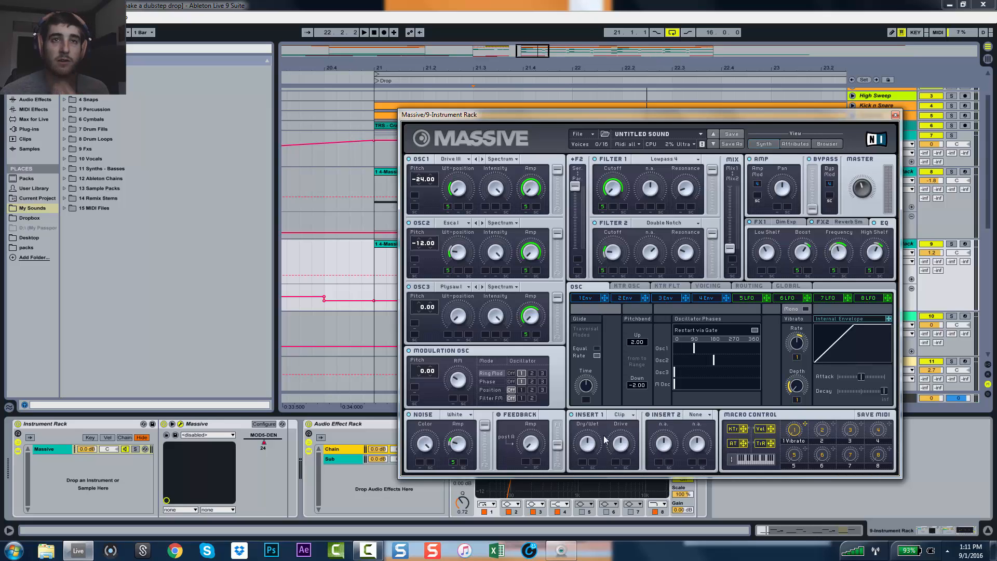
key(space)
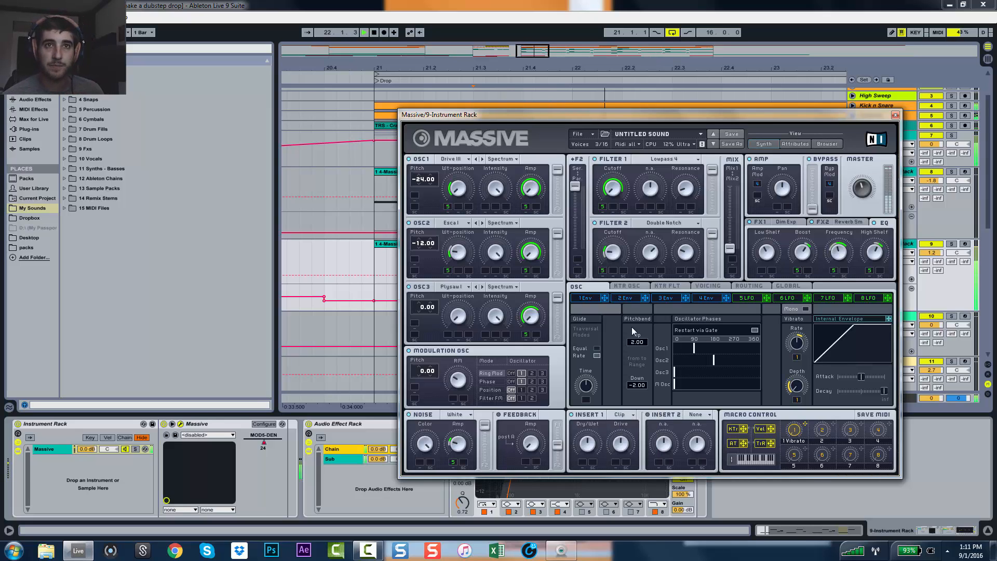
key(space)
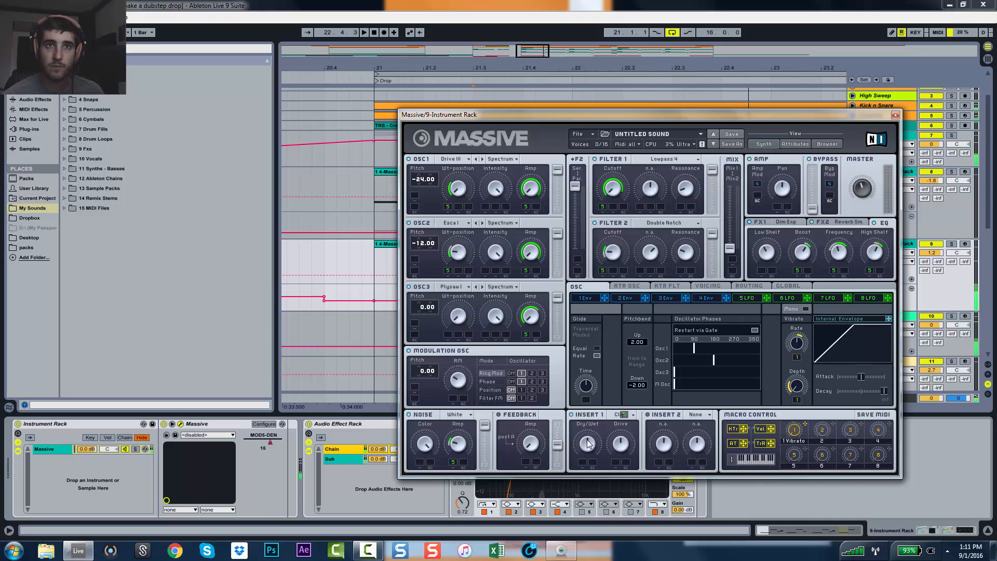
Modulate Insert 1's Dry/Wet and Drive with LFO 5 and audition the distorted bass.
key(space)
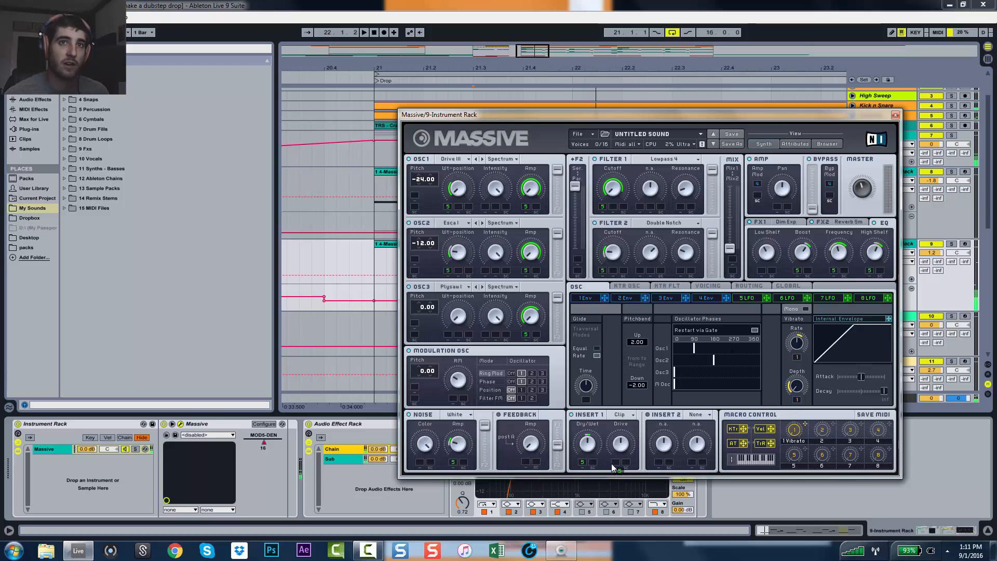
drag(614, 466, 613, 463)
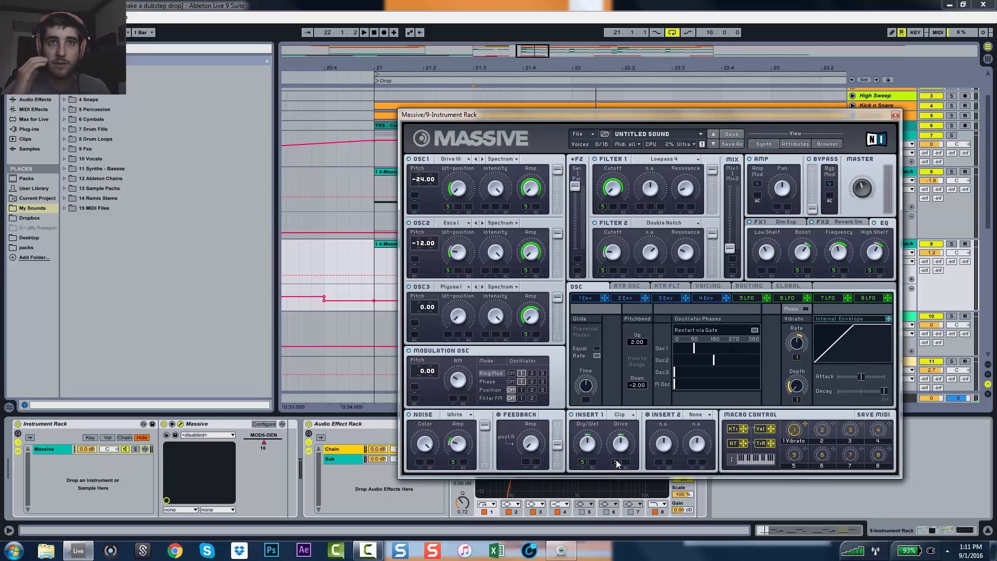
key(space)
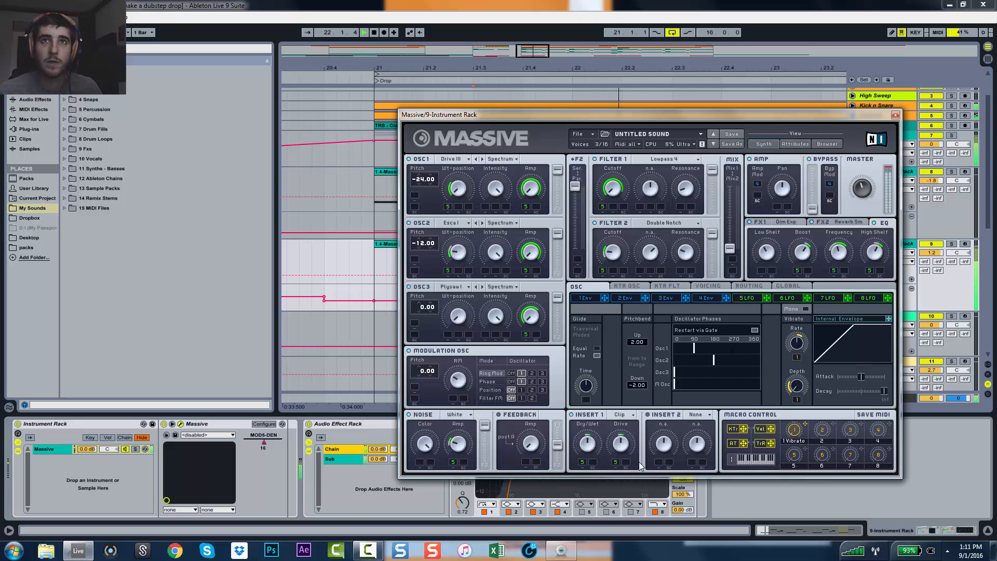
key(space)
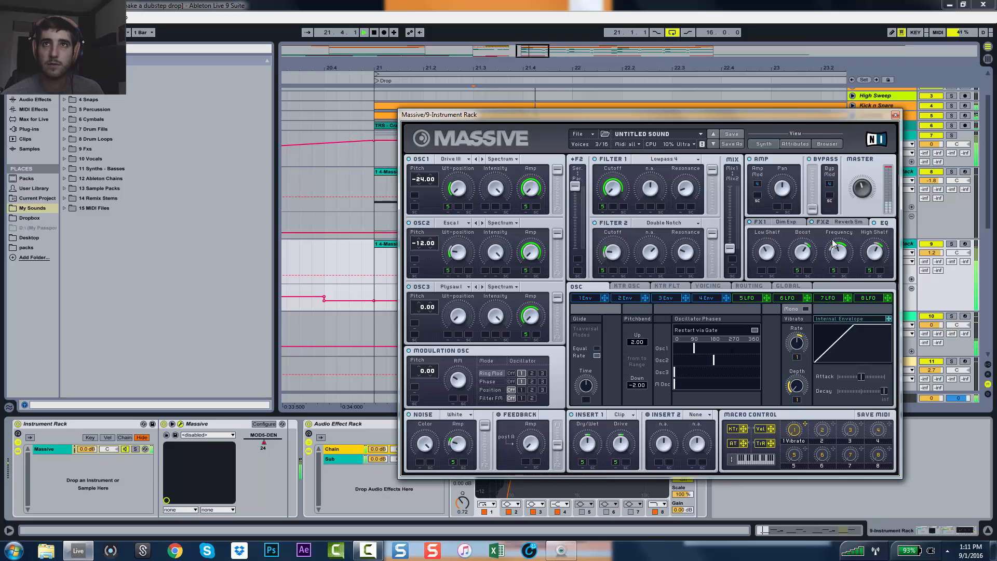
Review the FX2 reverb settings and play the bass to hear them.
click(840, 224)
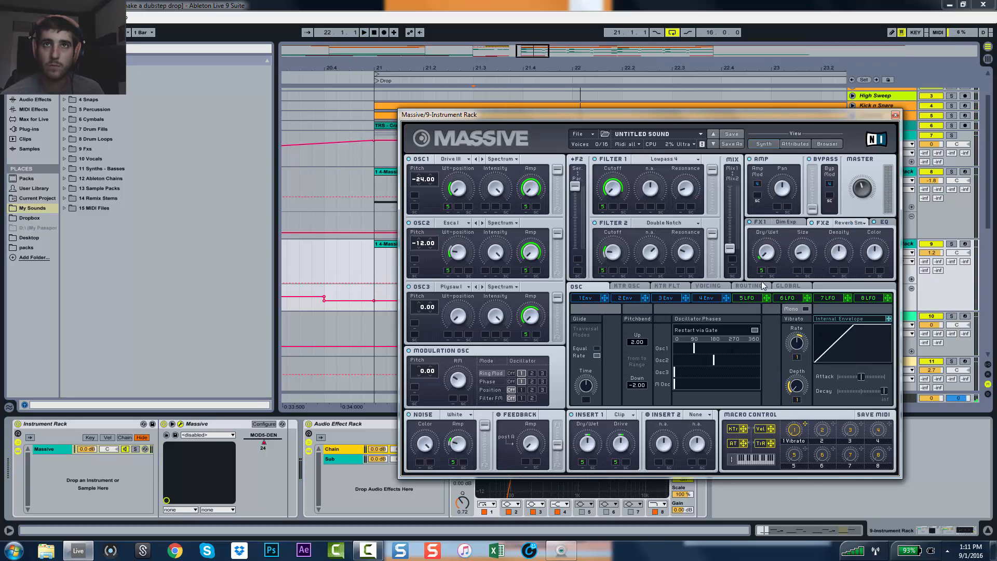
key(space)
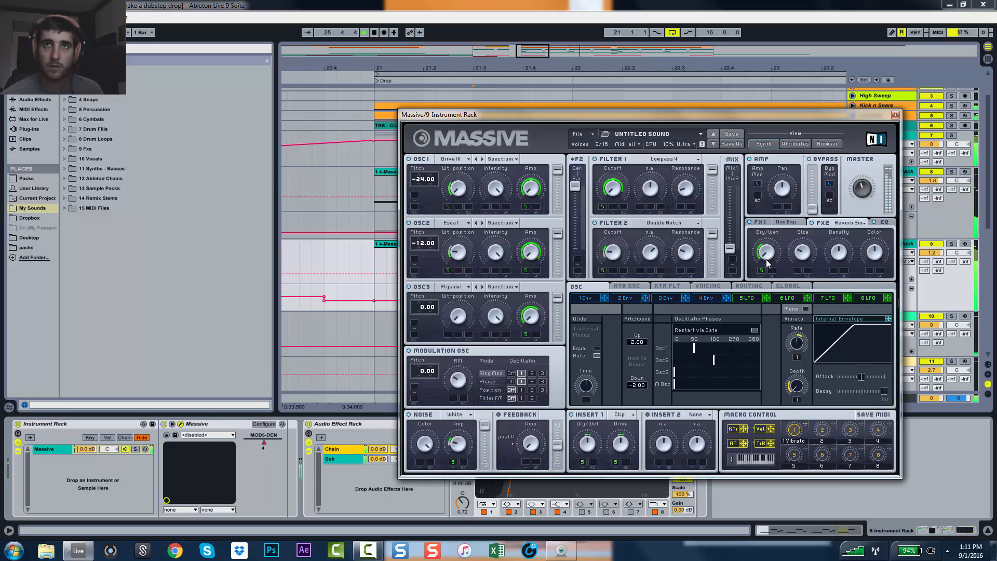
Close the Massive window, stop playback, and bring both the main and Sub chains back in the Audio Effect Rack.
click(895, 115)
click(952, 243)
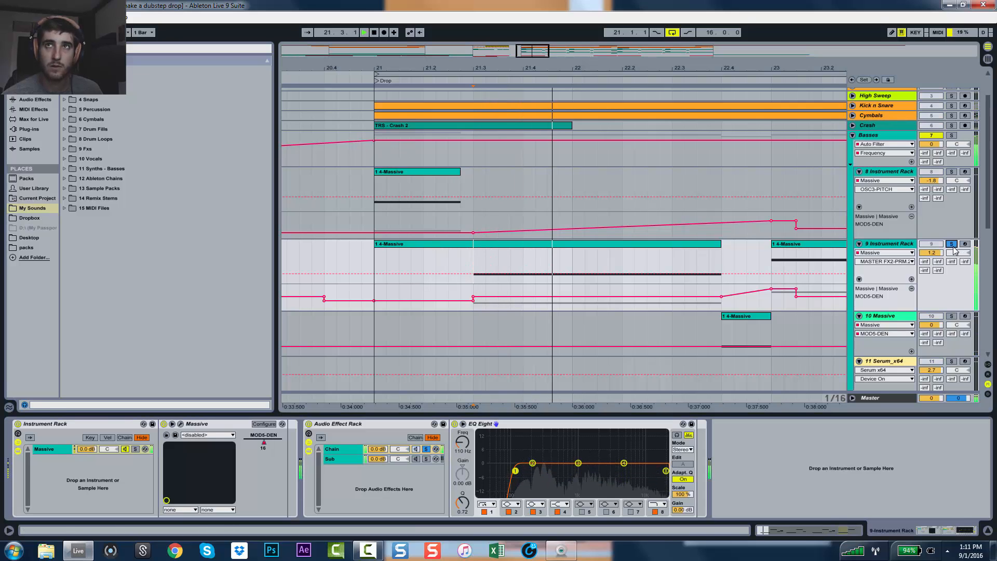
key(space)
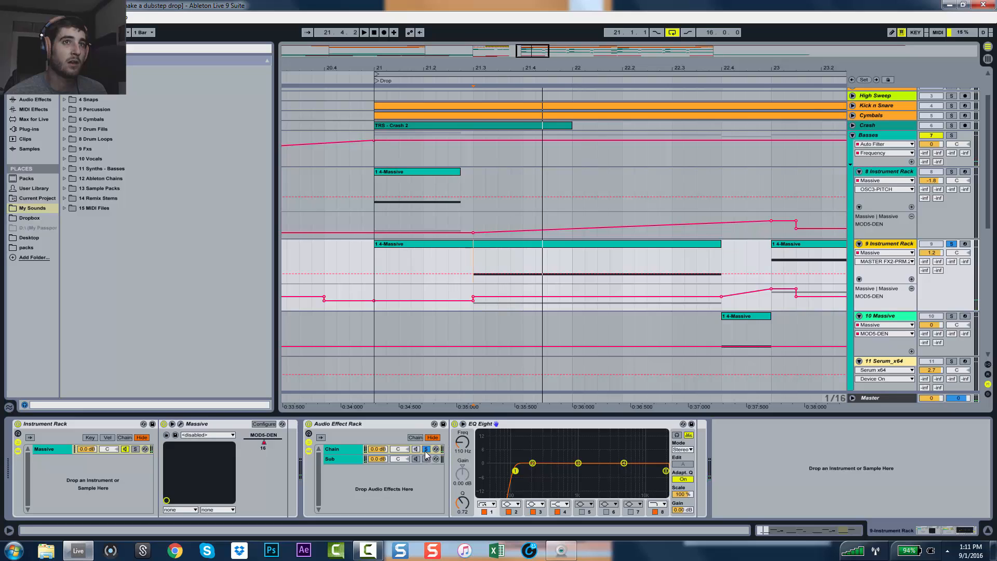
Add the Amp audio effect after EQ Eight on track 9 and start playback.
click(25, 100)
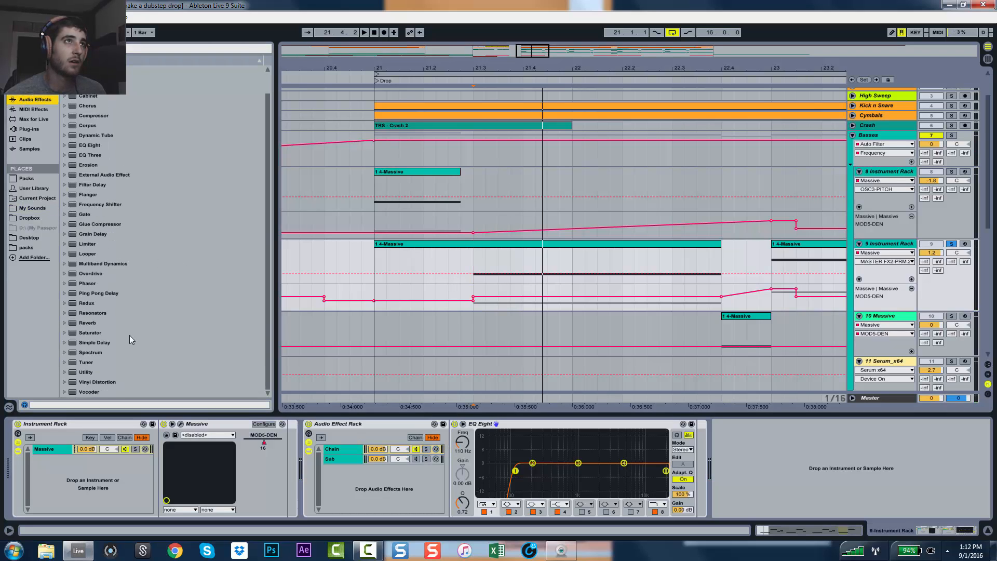
drag(86, 70, 730, 481)
key(space)
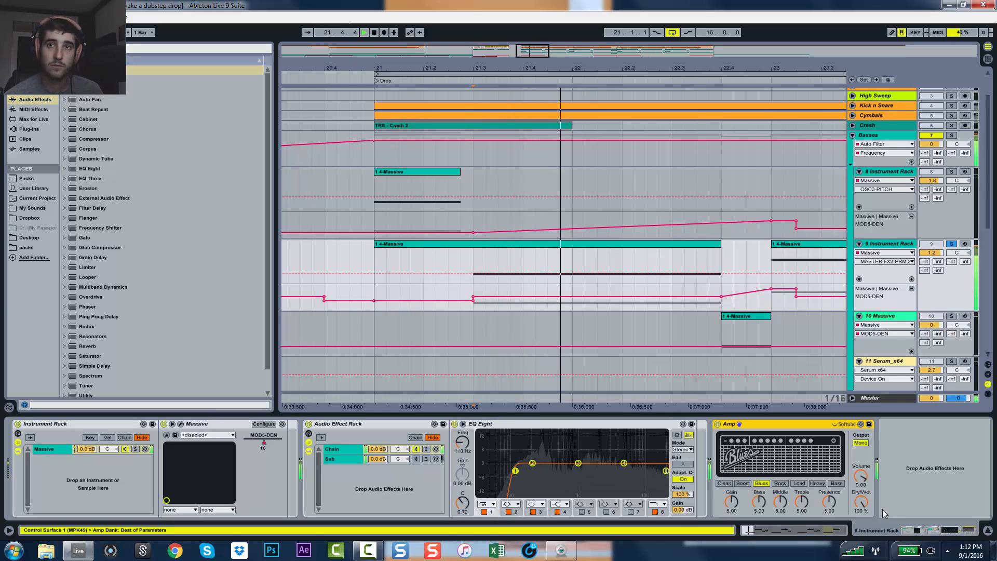
Switch the Amp's Output to Dual and set its Dry/Wet to 50%.
drag(861, 502, 861, 558)
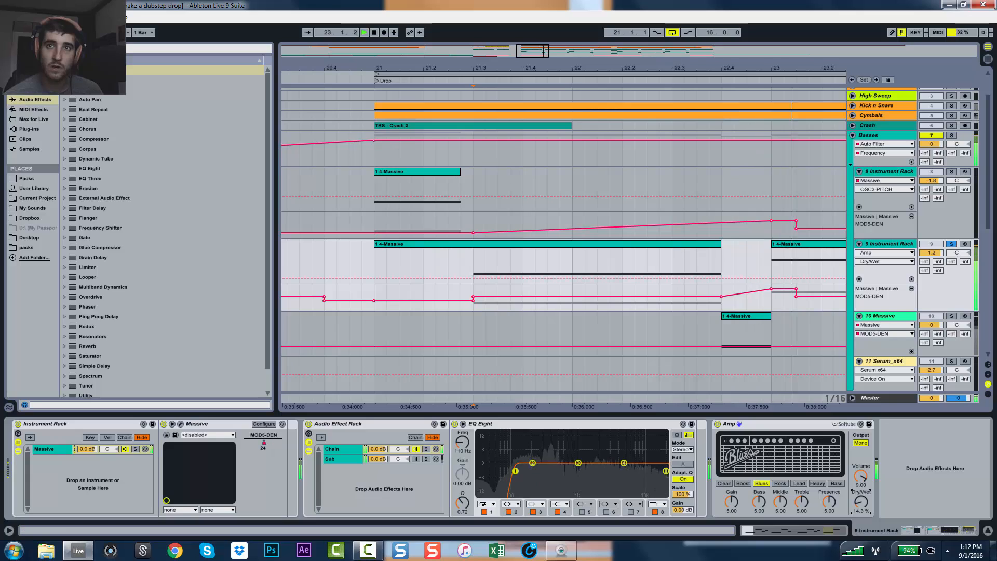
click(862, 444)
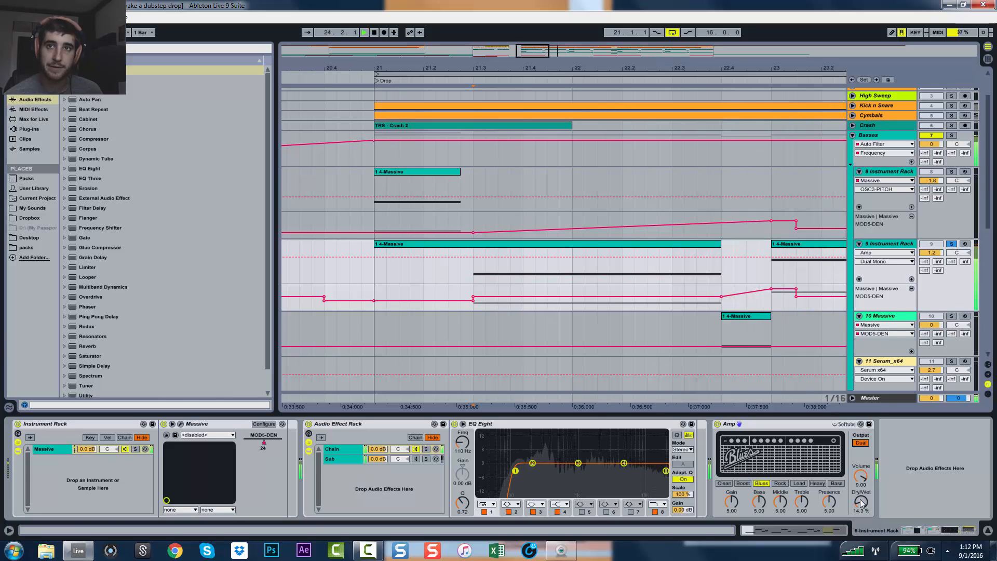
drag(861, 502, 861, 479)
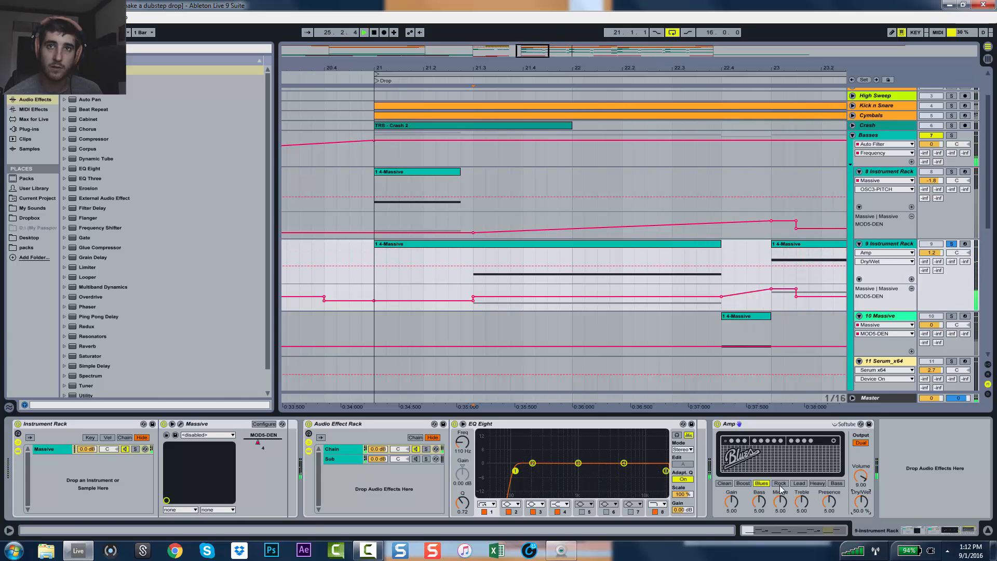
Audition the Amp's Lead, Heavy, Bass, Blues, Rock and Clean types during playback and settle on Boost.
click(798, 483)
click(817, 483)
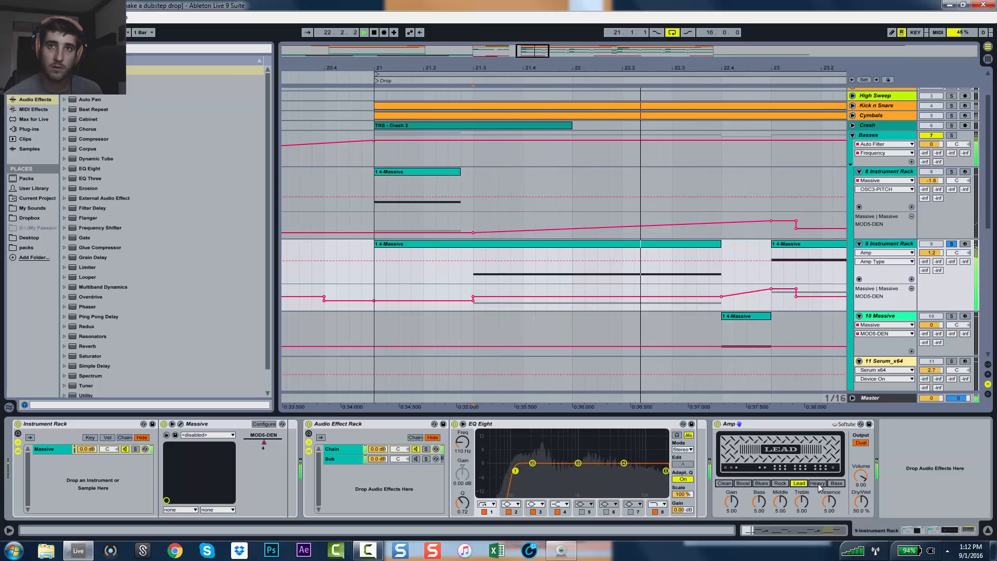
click(836, 484)
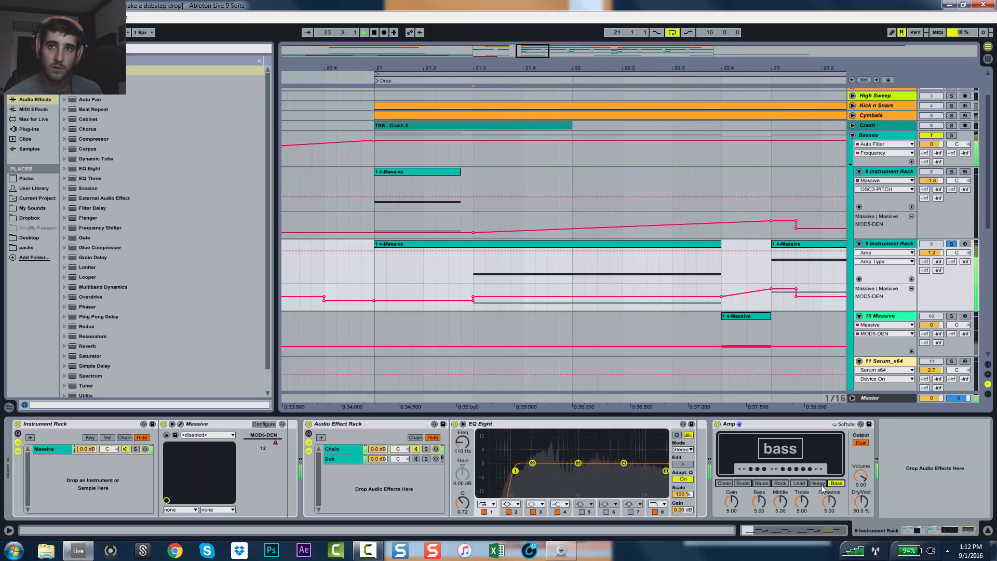
click(818, 484)
click(742, 483)
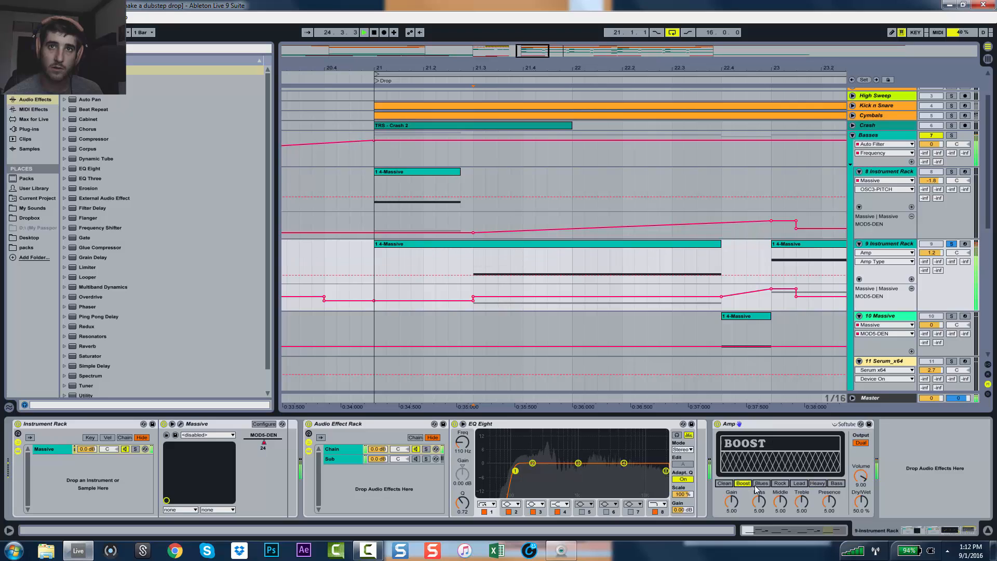
click(761, 484)
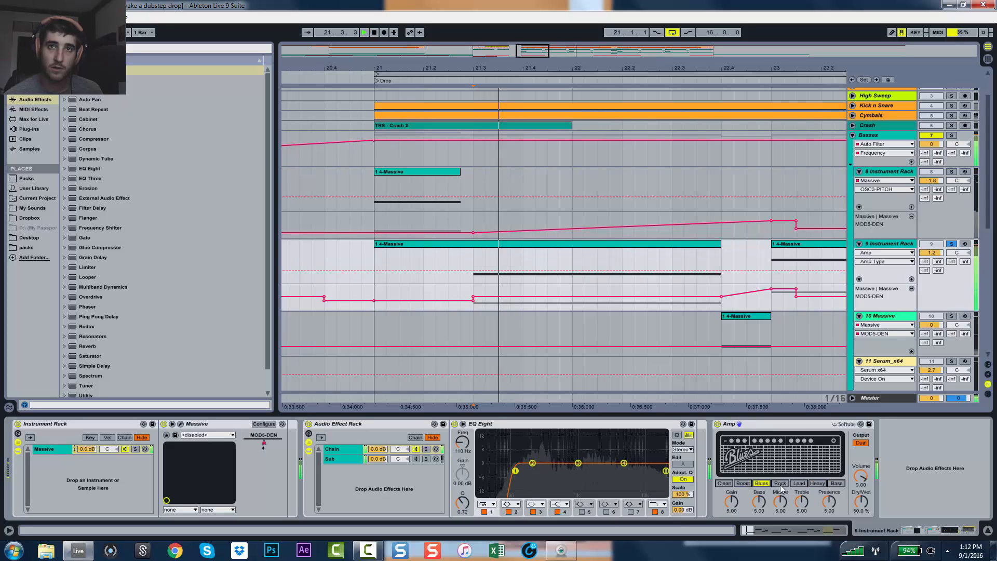
click(780, 483)
click(724, 484)
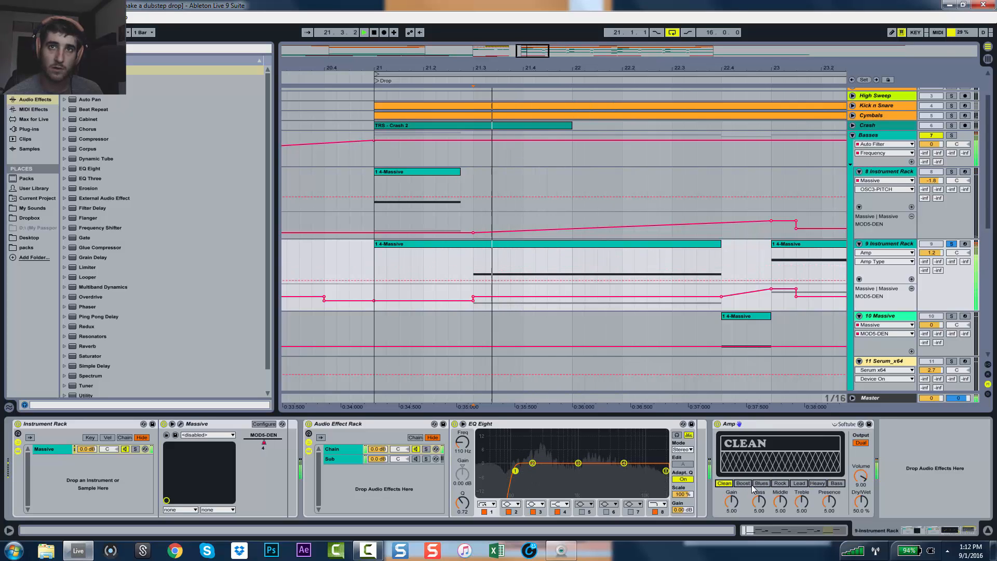
click(744, 484)
Lower the Amp's Dry/Wet to 19.8% and play the drop with track 9 unsoloed.
drag(861, 502, 861, 535)
click(951, 243)
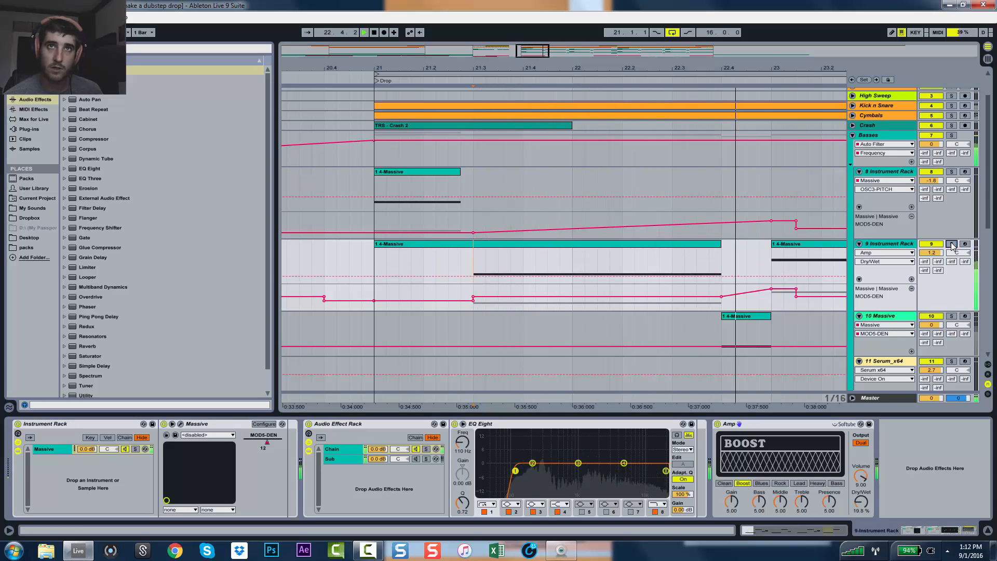
key(space)
key(space)
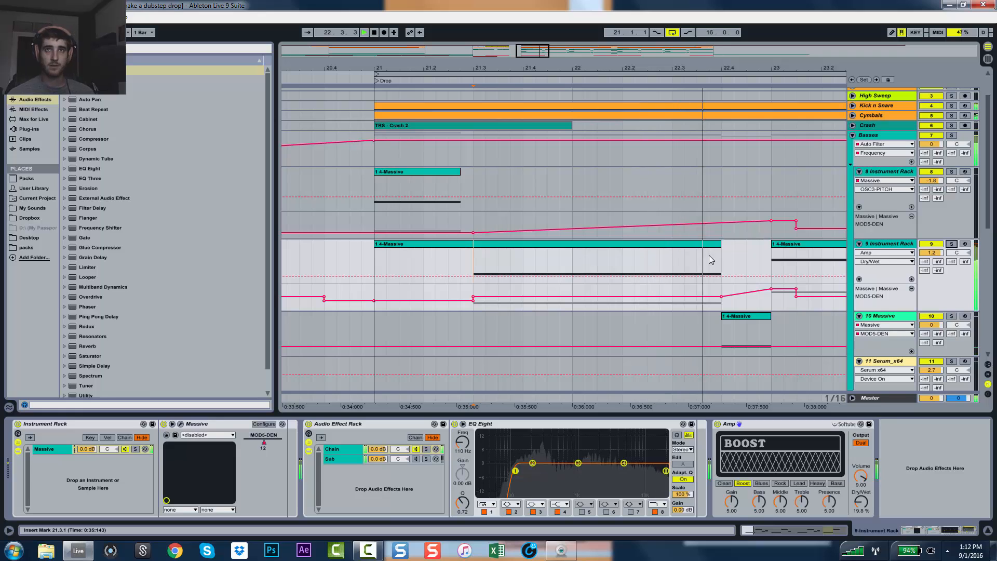
key(space)
click(387, 192)
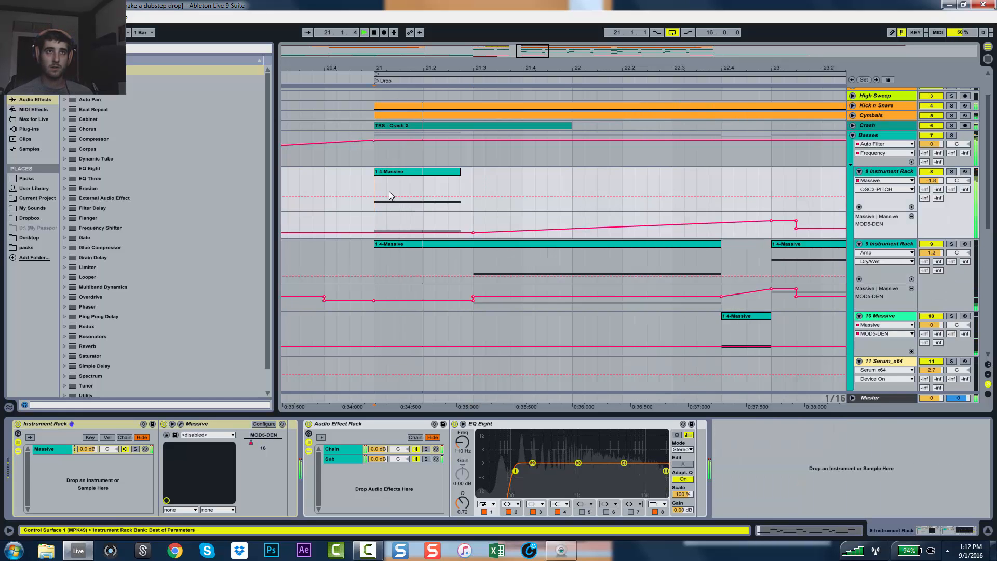
click(472, 251)
key(space)
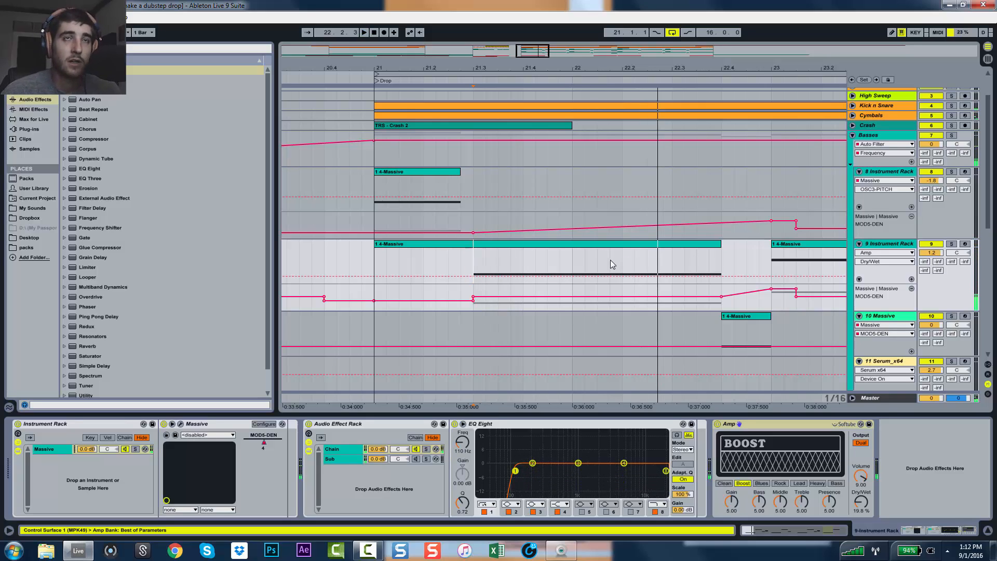
key(space)
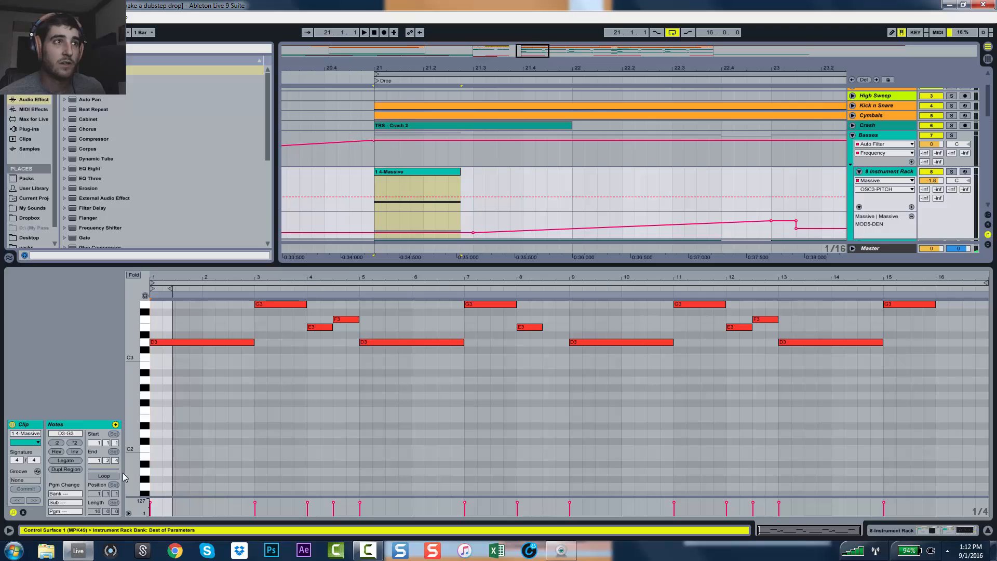
Draw a pitch bend envelope in track 8's Massive clip, falling from 8191 at the start to zero at 1.2.4.
click(23, 513)
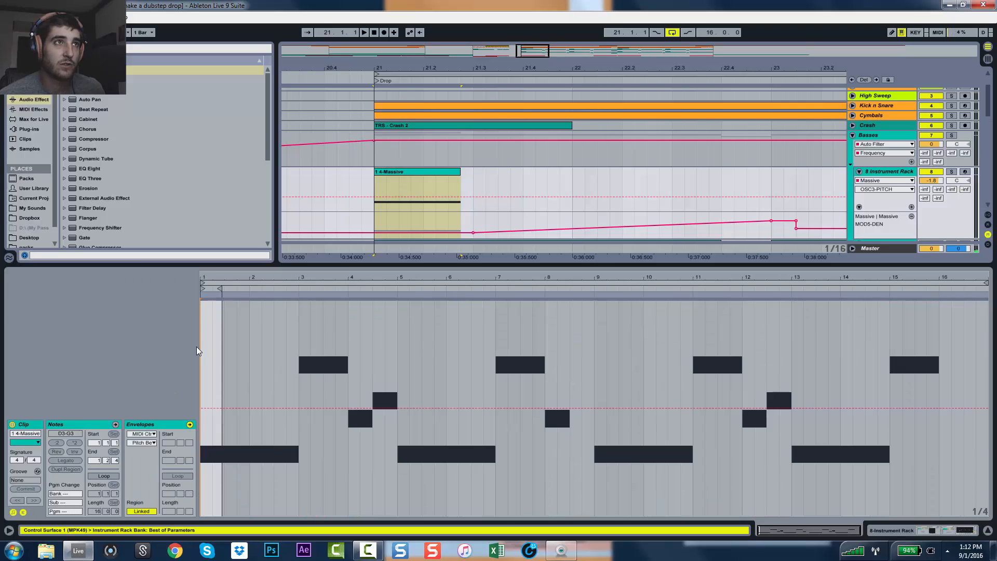
drag(211, 279, 213, 311)
click(253, 341)
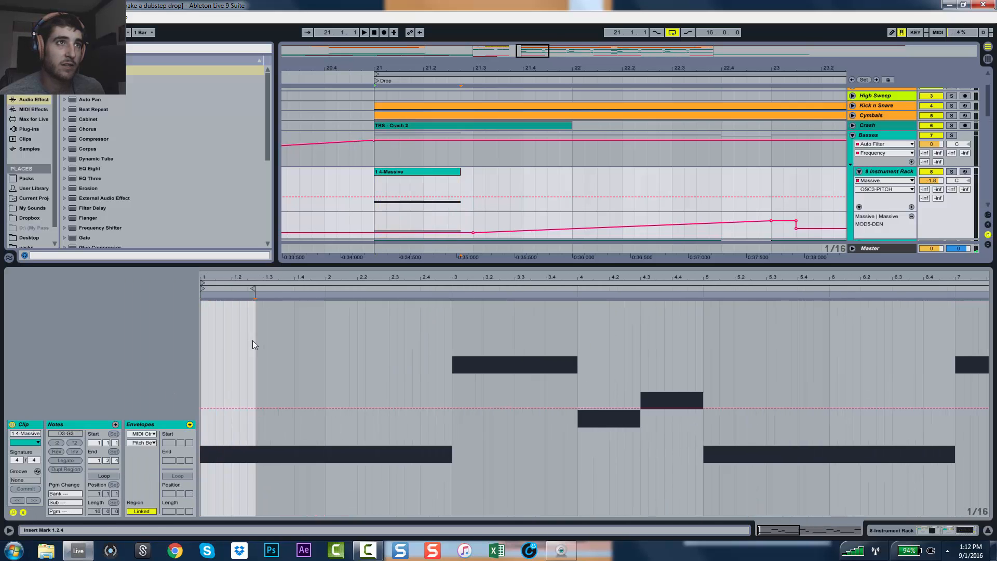
drag(252, 341, 203, 350)
drag(234, 408, 254, 307)
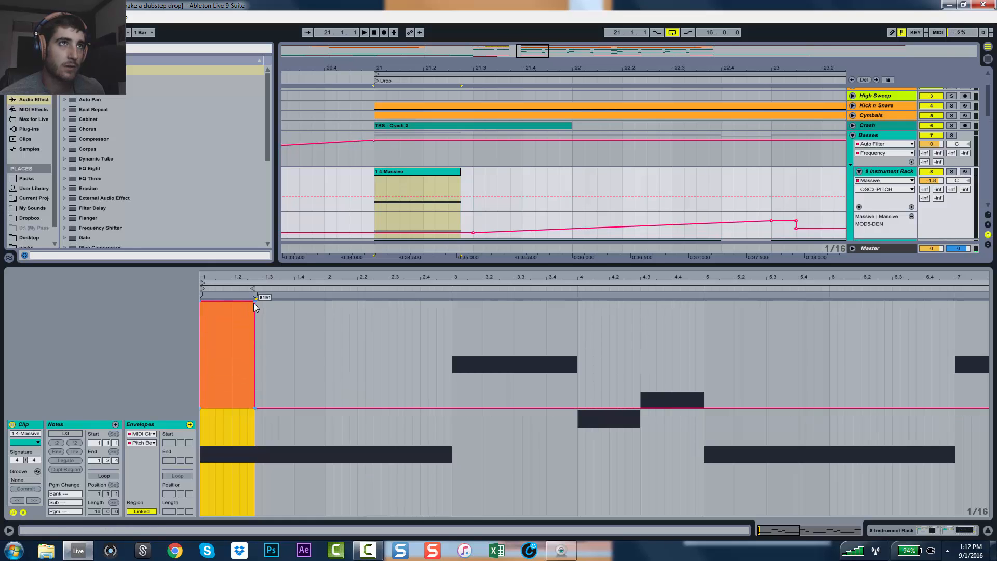
click(254, 304)
key(space)
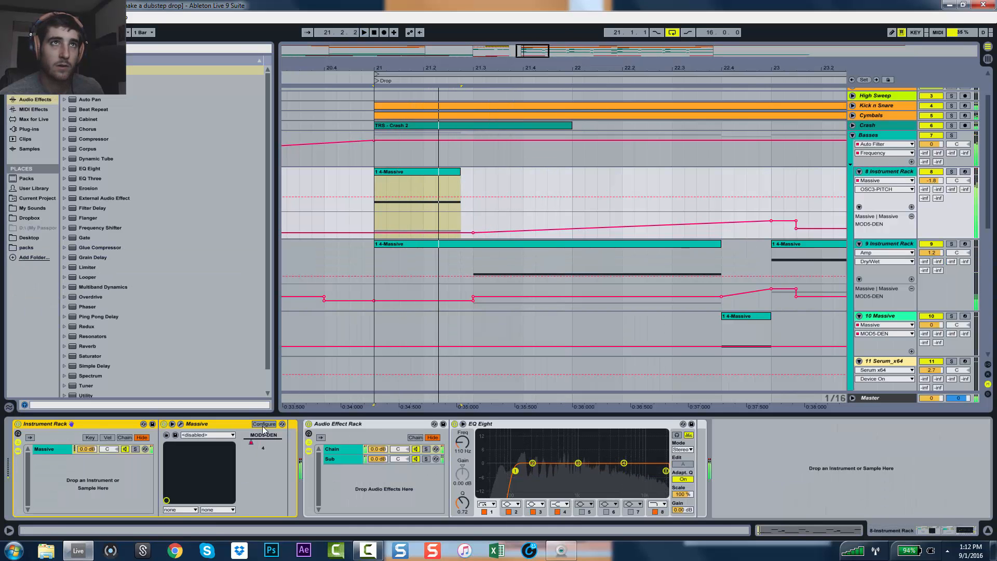
Set the Pitchbend Up range of track 8's Massive to 12.00, play the result, and close the plug-in window.
click(180, 424)
key(space)
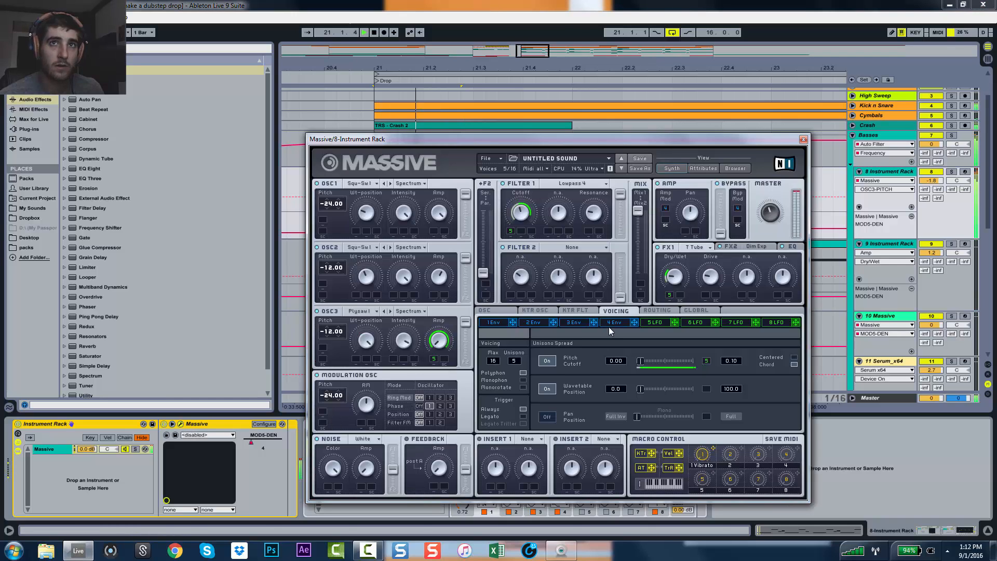
key(space)
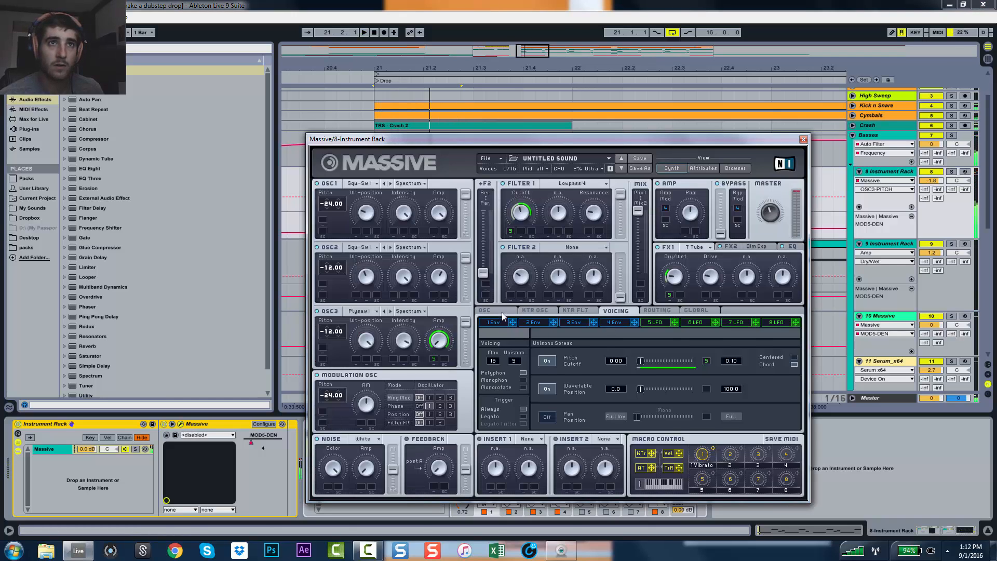
click(502, 313)
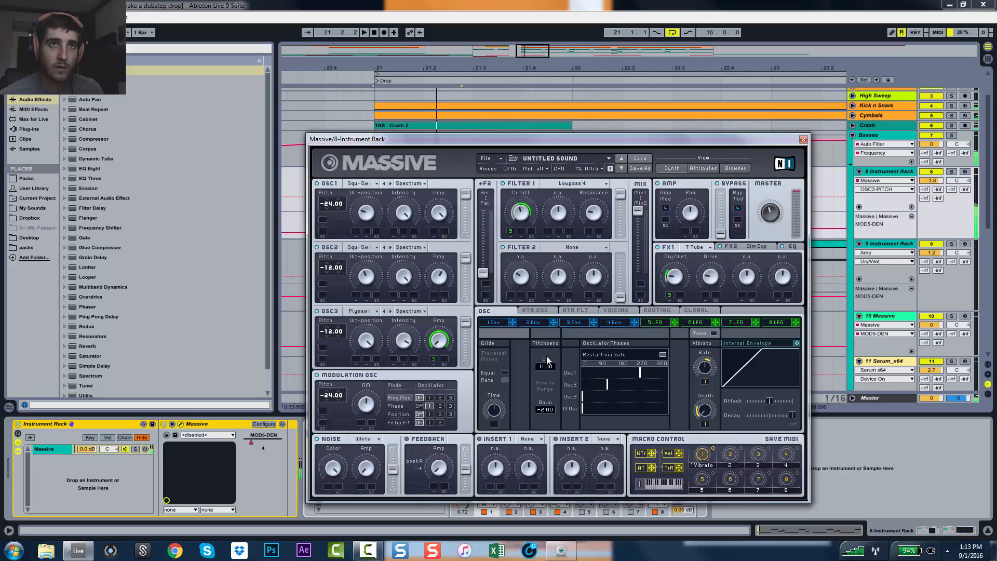
key(space)
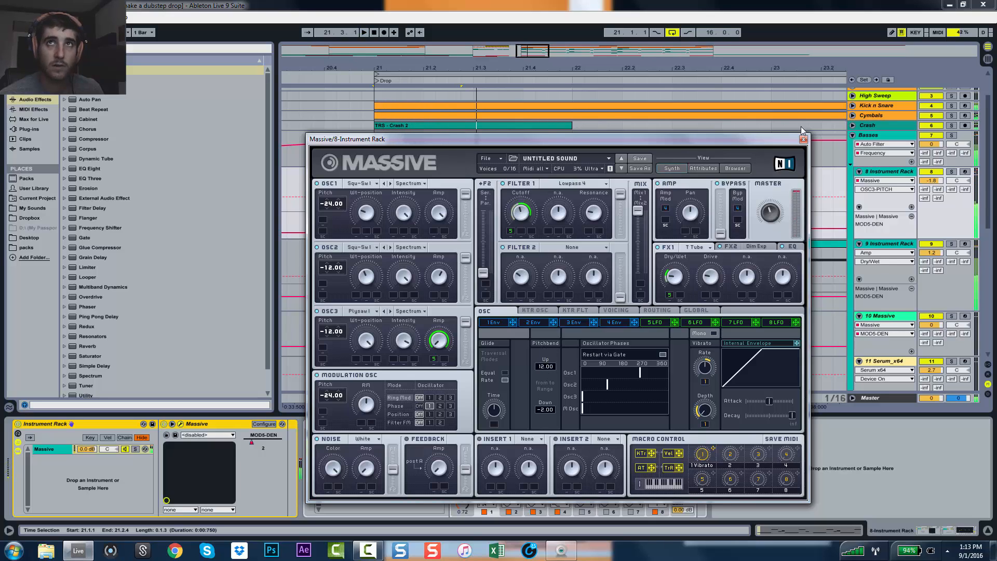
click(803, 139)
key(space)
Try the first note of track 8's Massive clip an octave lower, at D2, and play it.
click(437, 182)
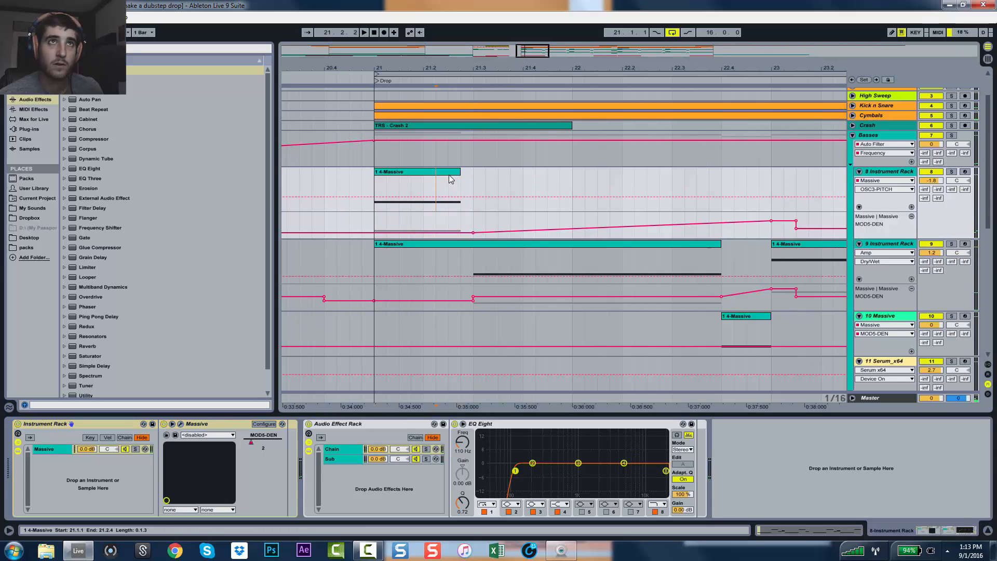
double_click(438, 178)
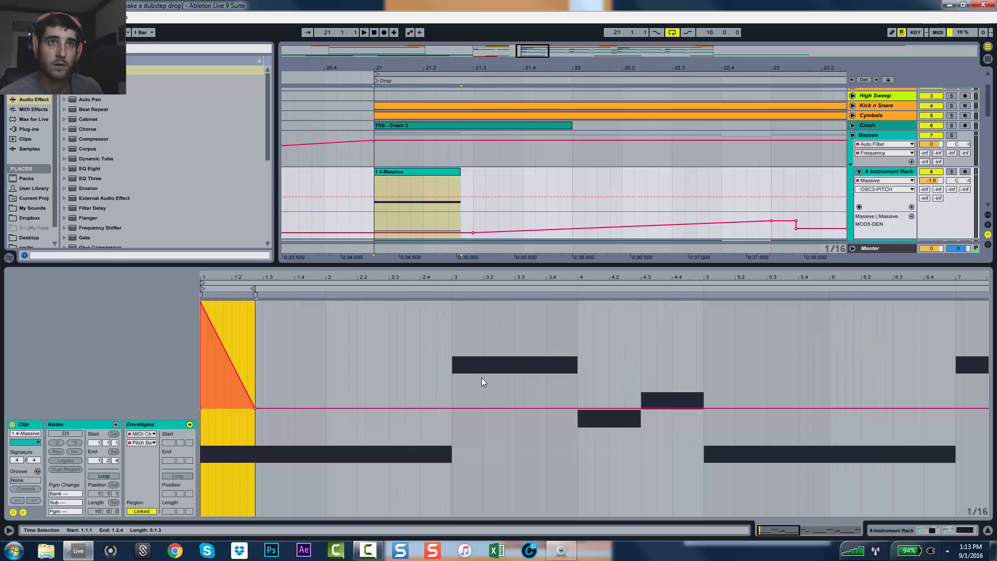
click(23, 511)
click(220, 342)
key(shift+Down)
key(space)
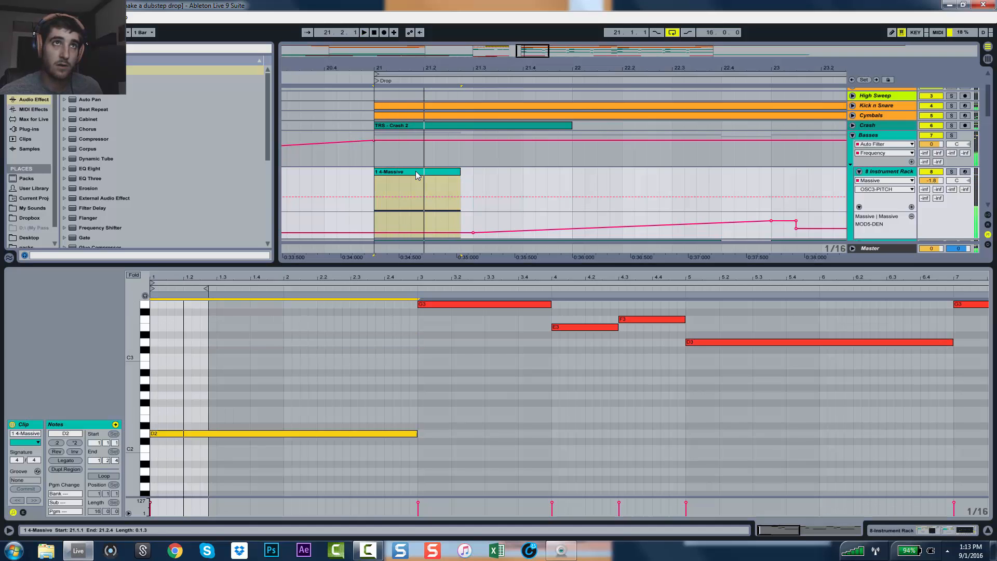
click(403, 195)
Bend the clip's pitch bend ramp into a steep curve that drops quickly at the start, and play it.
click(23, 512)
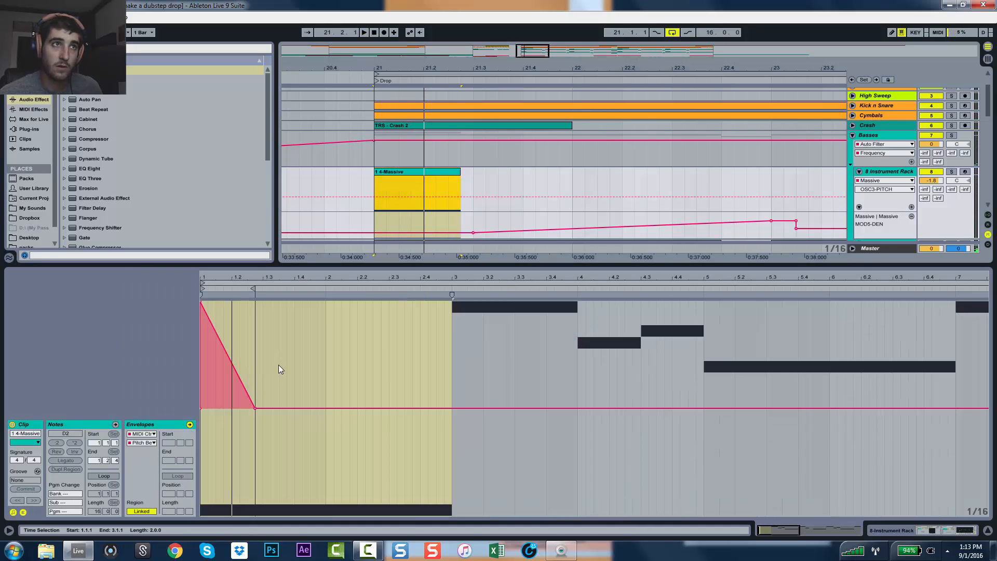
drag(222, 363, 223, 376)
click(421, 168)
key(space)
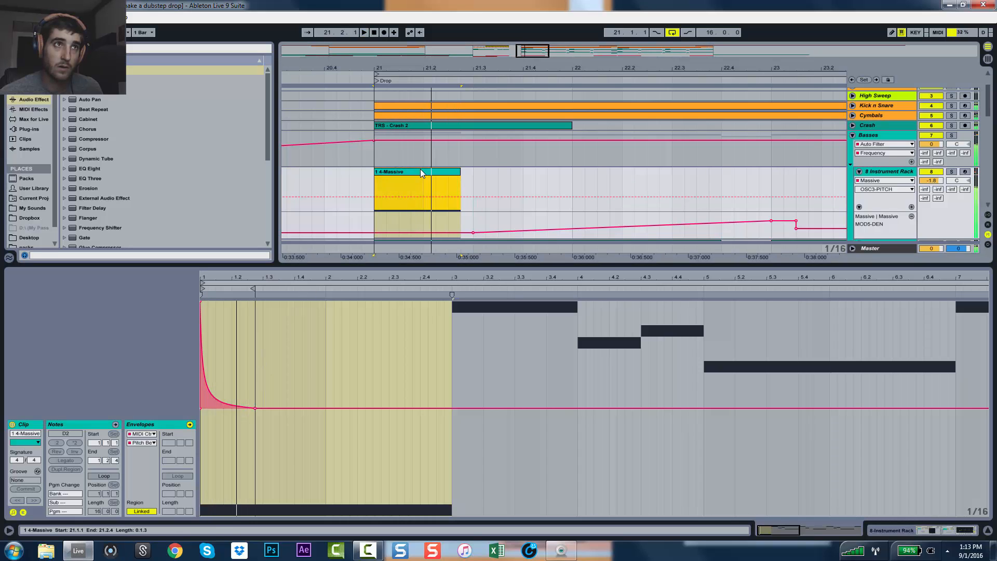
Return the clip's first note to D3 and play the bass to hear it.
click(23, 512)
click(284, 435)
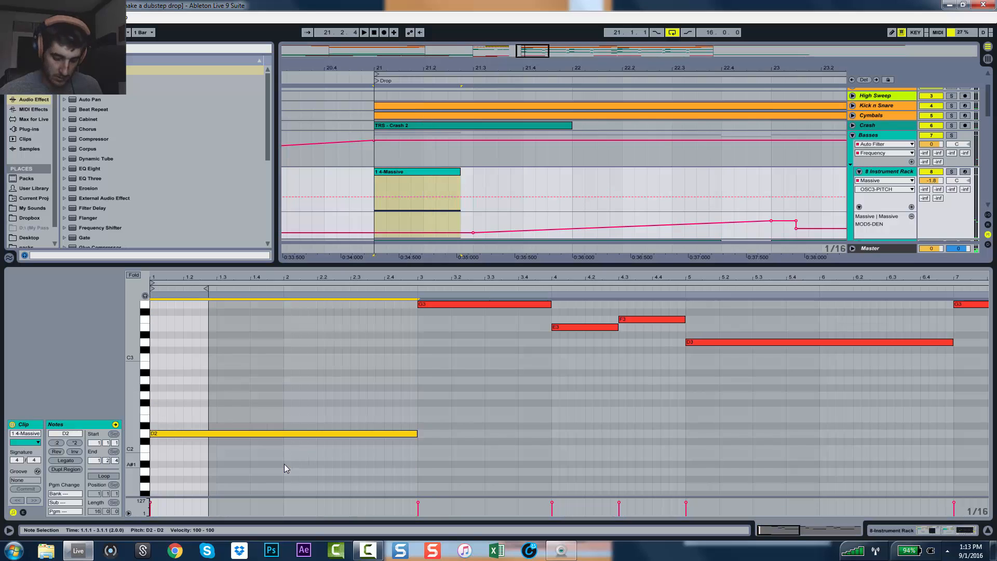
scroll(285, 463, down, 3)
key(space)
key(space)
key(space)
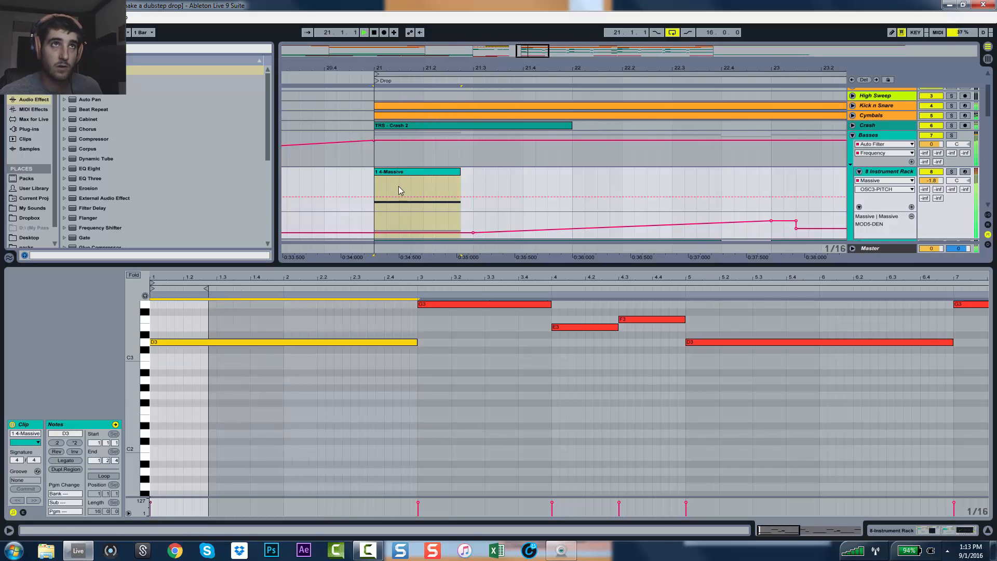
key(space)
double_click(418, 173)
key(space)
key(space)
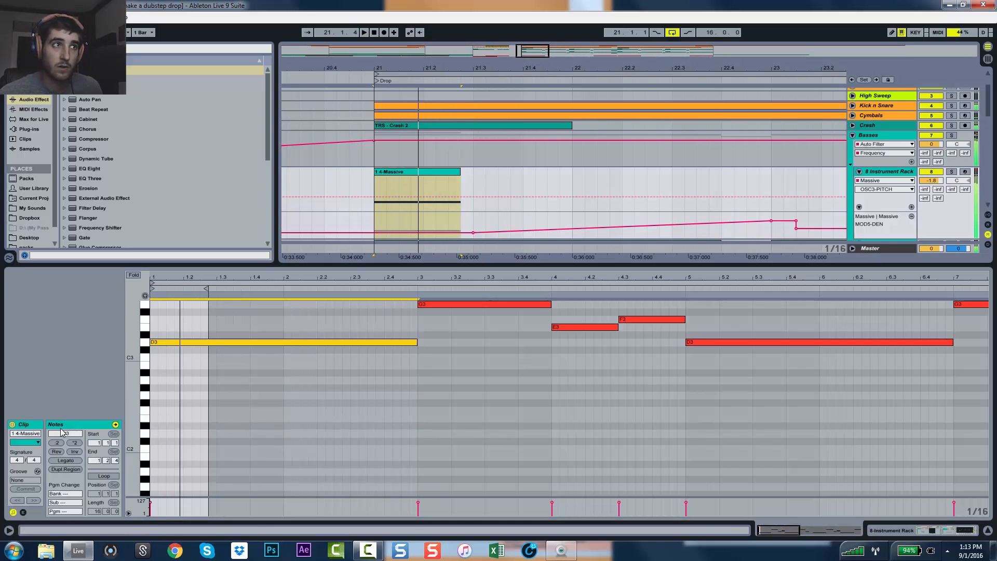
Make the clip's pitch bend envelope dive to its minimum between 1.2.1 and 1.2.4, and play it.
click(24, 512)
drag(260, 368, 229, 515)
click(231, 515)
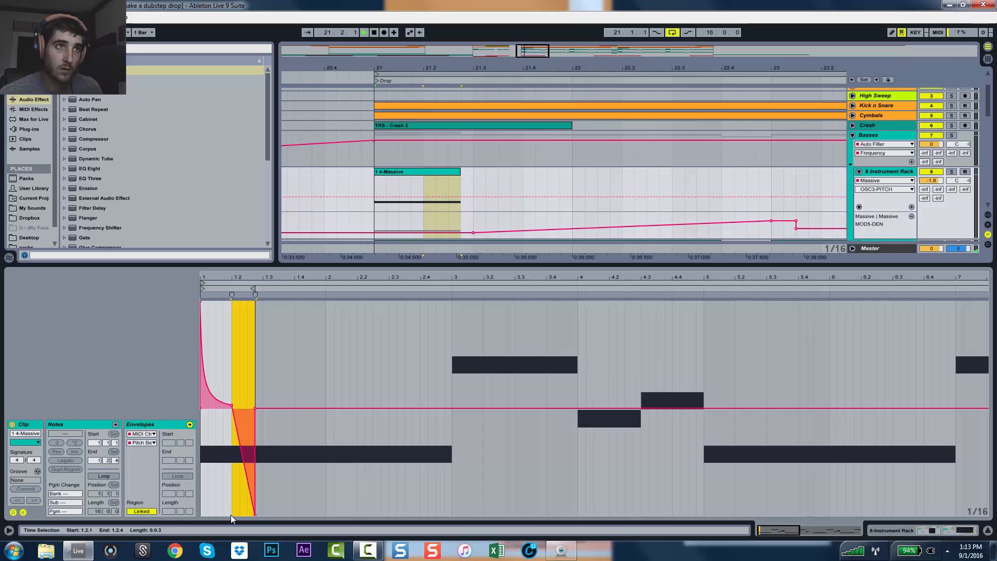
key(space)
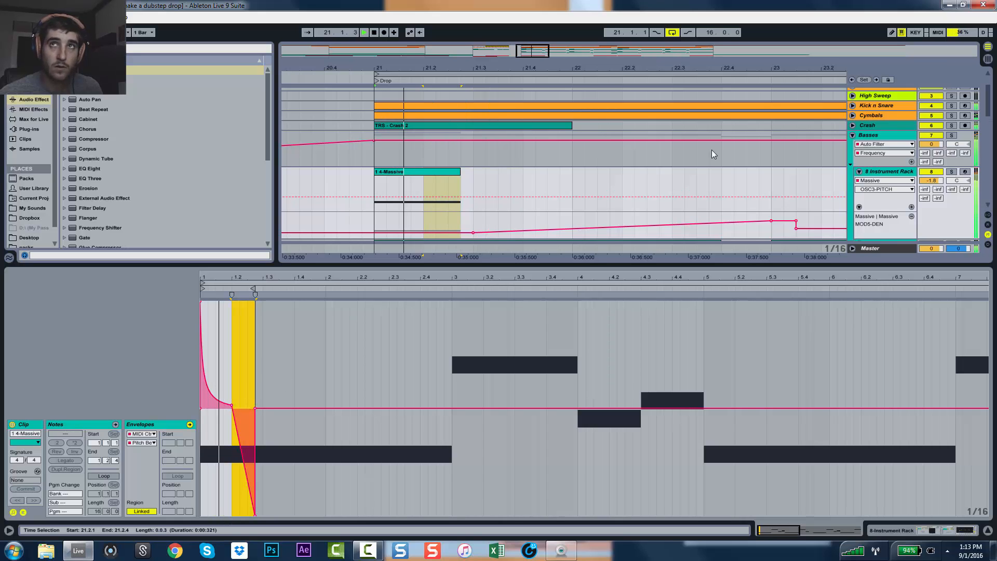
Solo track 8 and set its Massive's Pitchbend Down range to -12.00, closing the plug-in window when done.
click(881, 168)
click(951, 172)
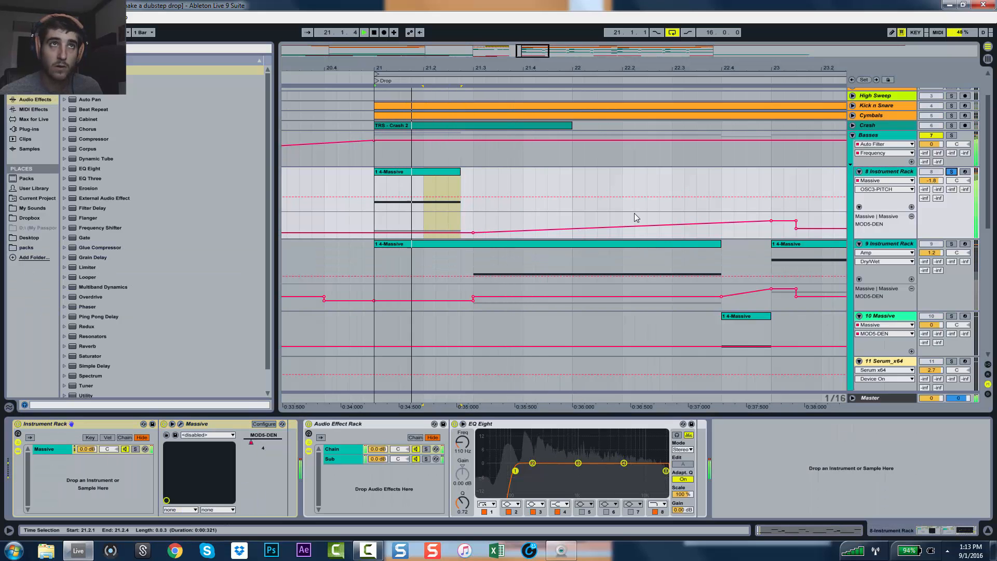
key(space)
click(180, 423)
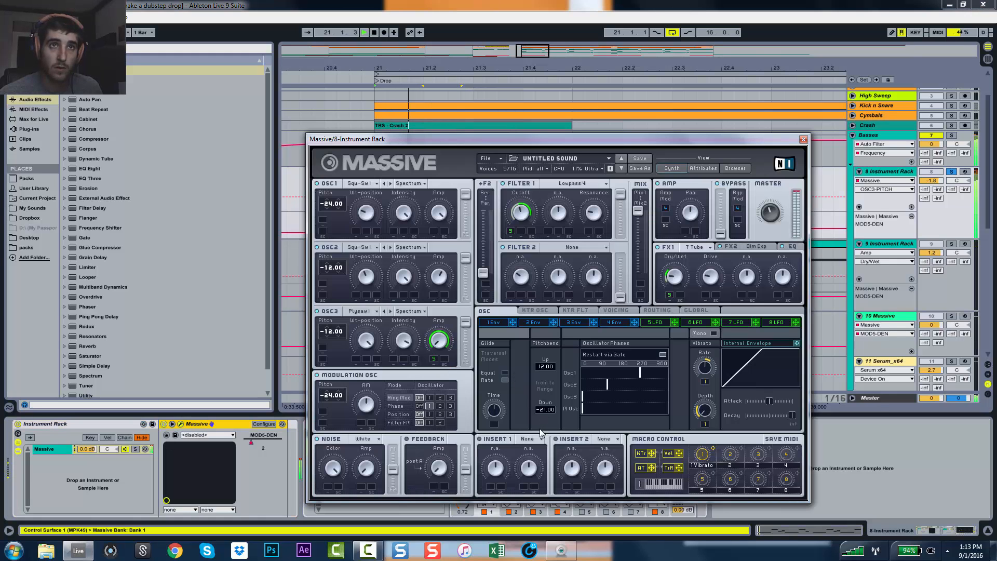
drag(540, 429, 544, 416)
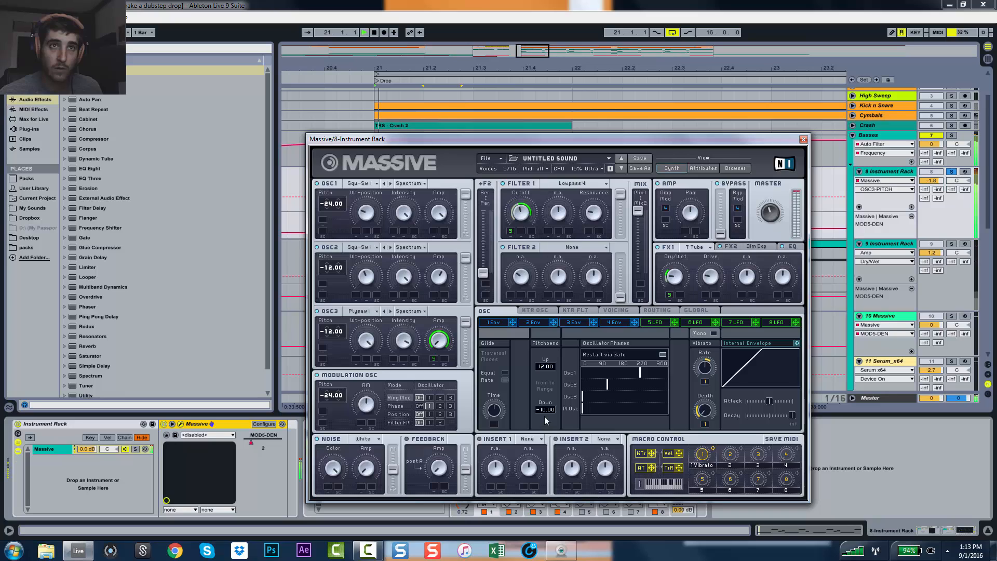
key(space)
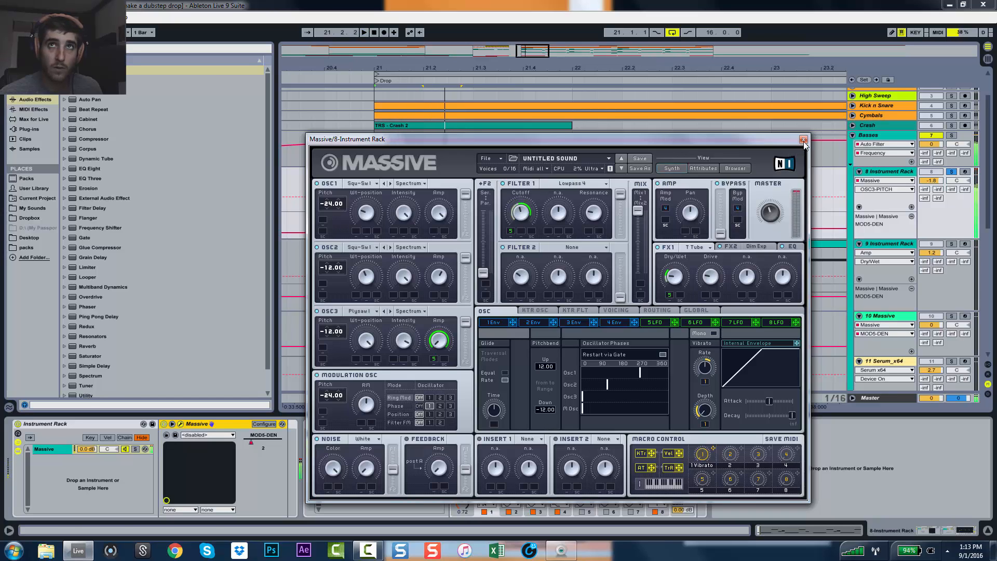
click(803, 139)
In track 8's Massive clip, lower the pitch bend point at 1.2 to about -20 and play the bass.
click(442, 174)
double_click(443, 173)
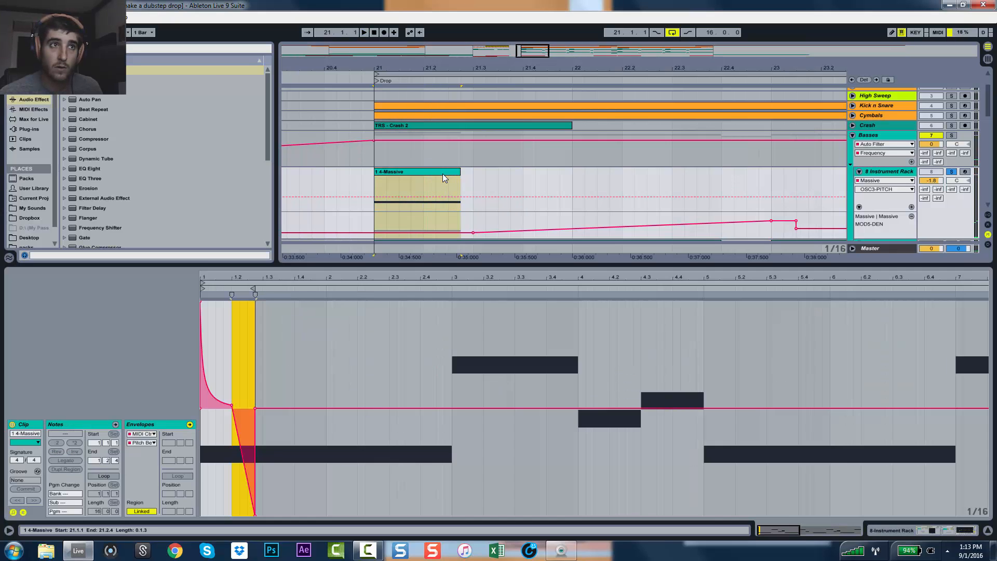
key(space)
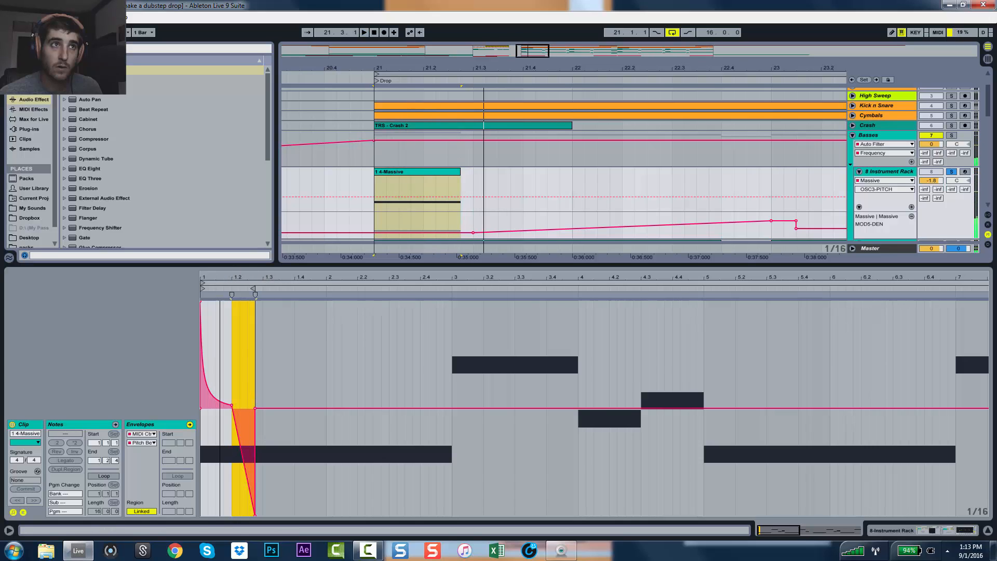
drag(321, 276, 321, 333)
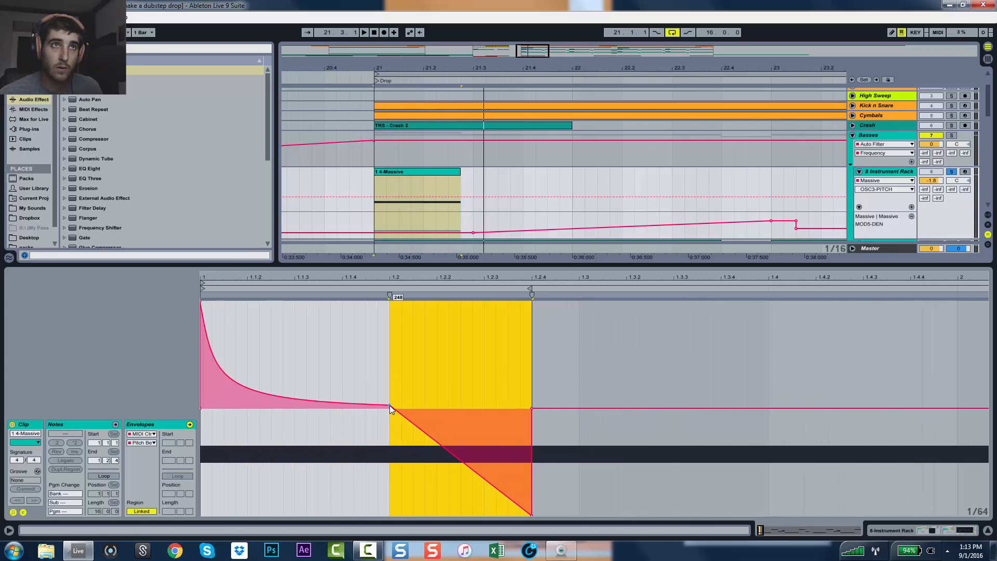
drag(390, 406, 390, 409)
key(space)
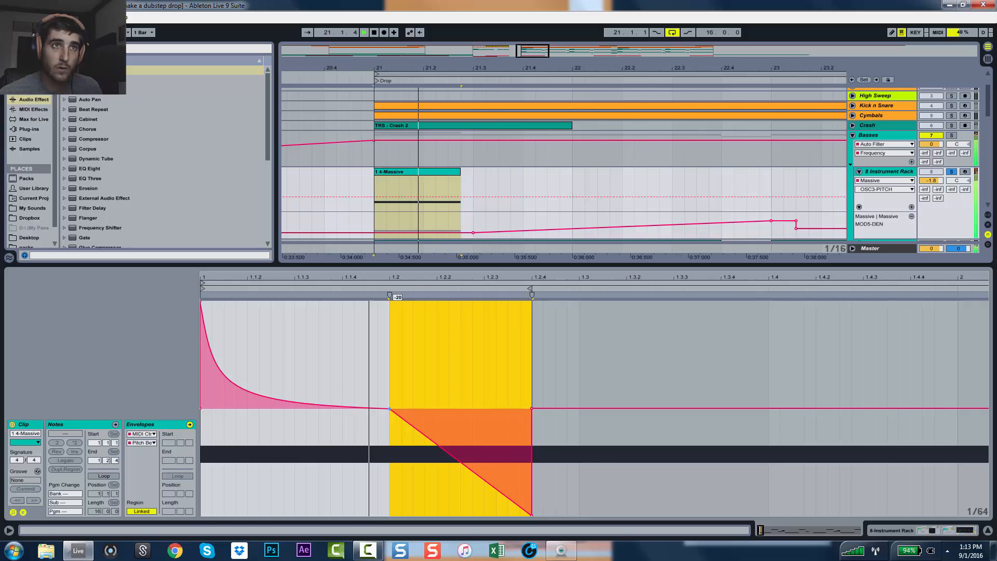
key(space)
key(space)
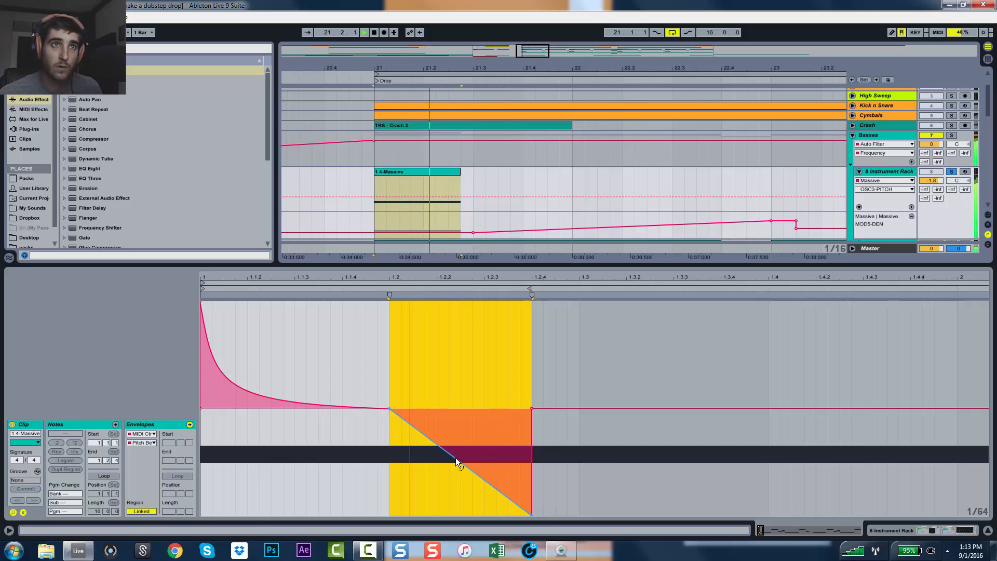
Delete the pitch bend point at 1.2 to leave one straight downward ramp, then unsolo track 8 and play the drop.
click(391, 407)
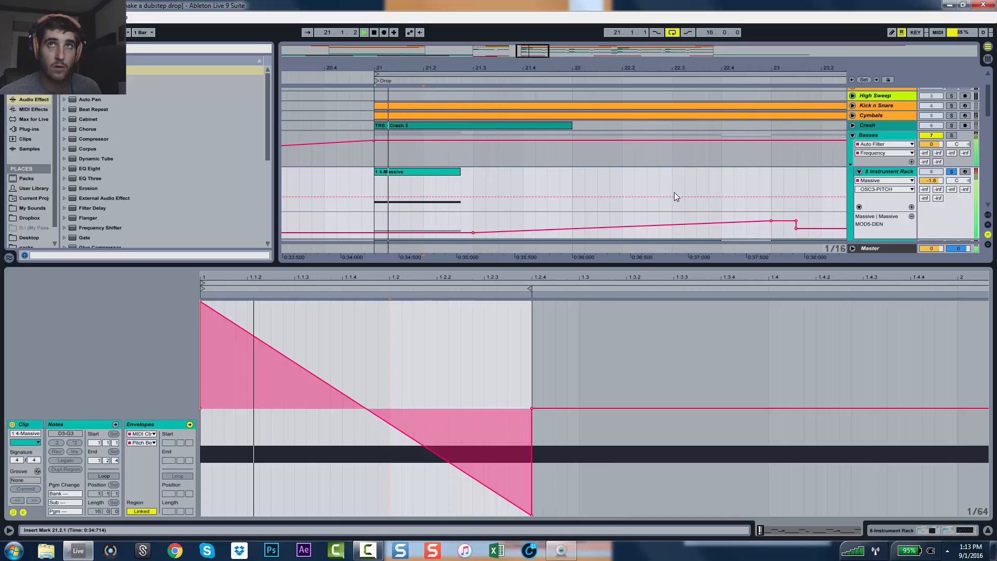
click(951, 172)
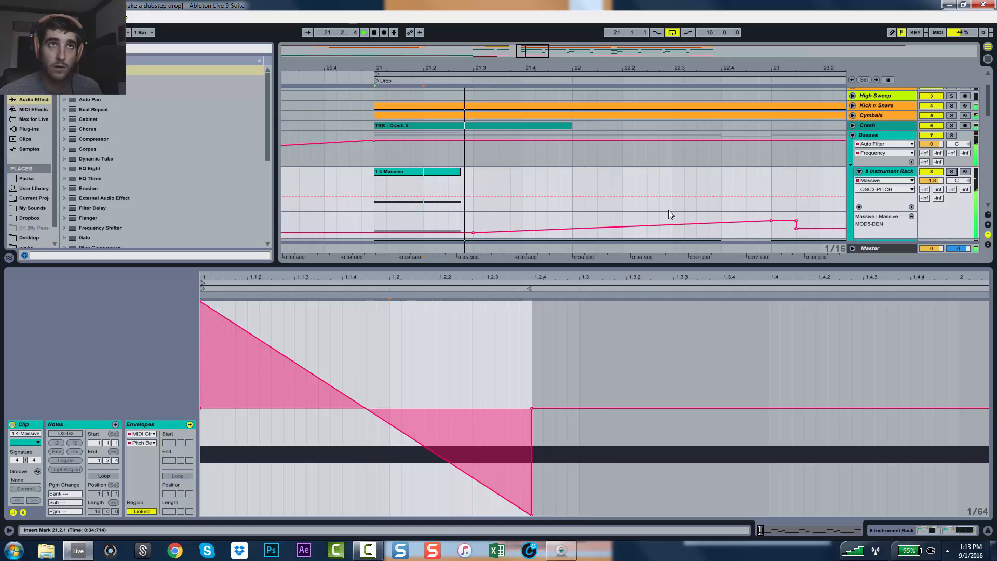
double_click(490, 266)
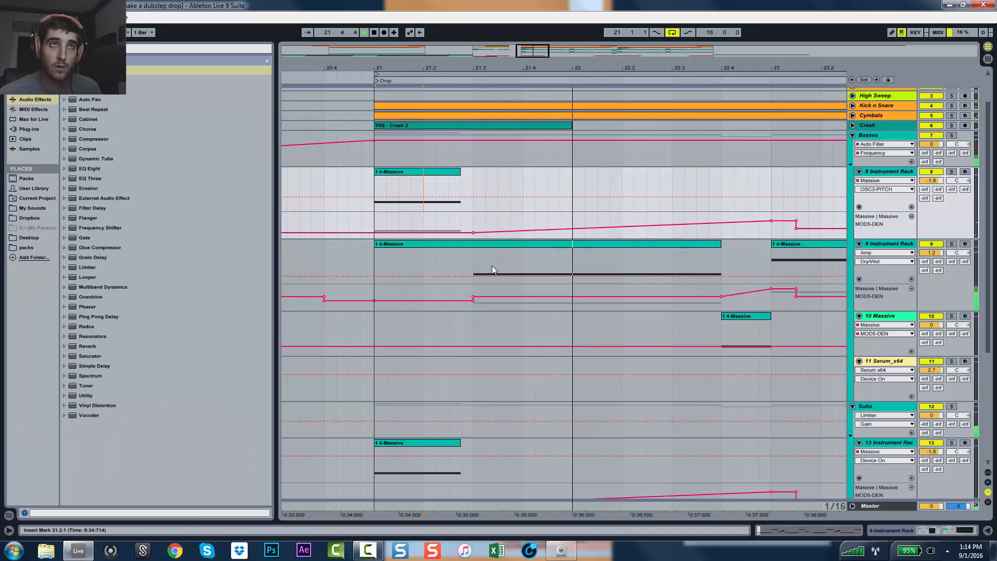
key(space)
key(space)
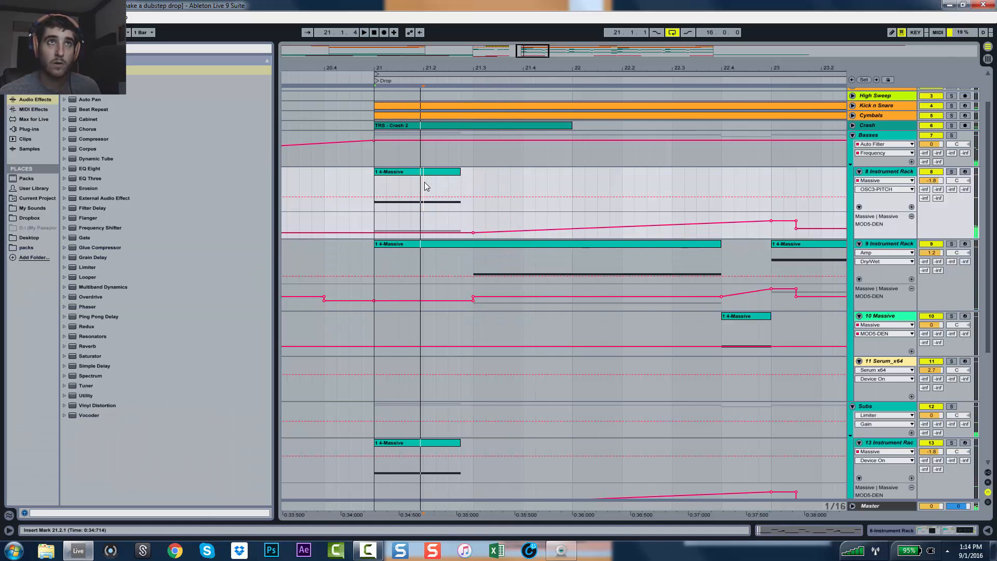
Show the notes of track 8's Massive clip and delete its long D3 note.
drag(425, 186, 377, 185)
double_click(388, 174)
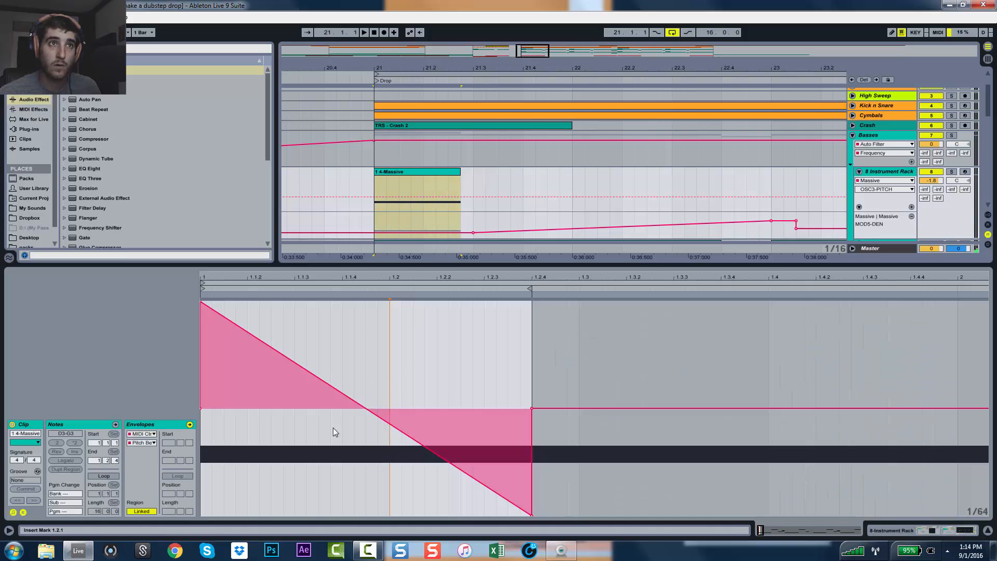
click(23, 512)
click(314, 358)
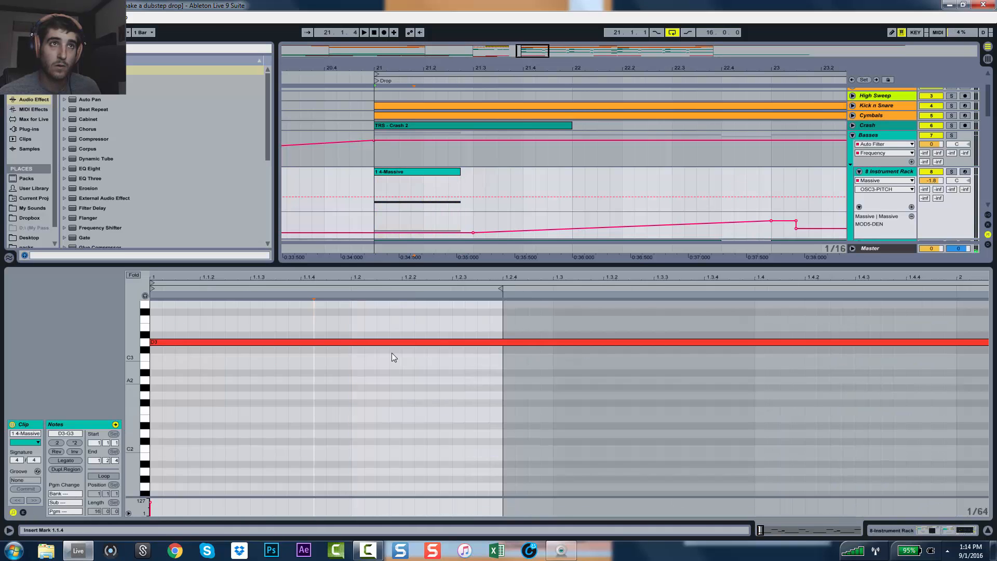
click(440, 342)
double_click(434, 341)
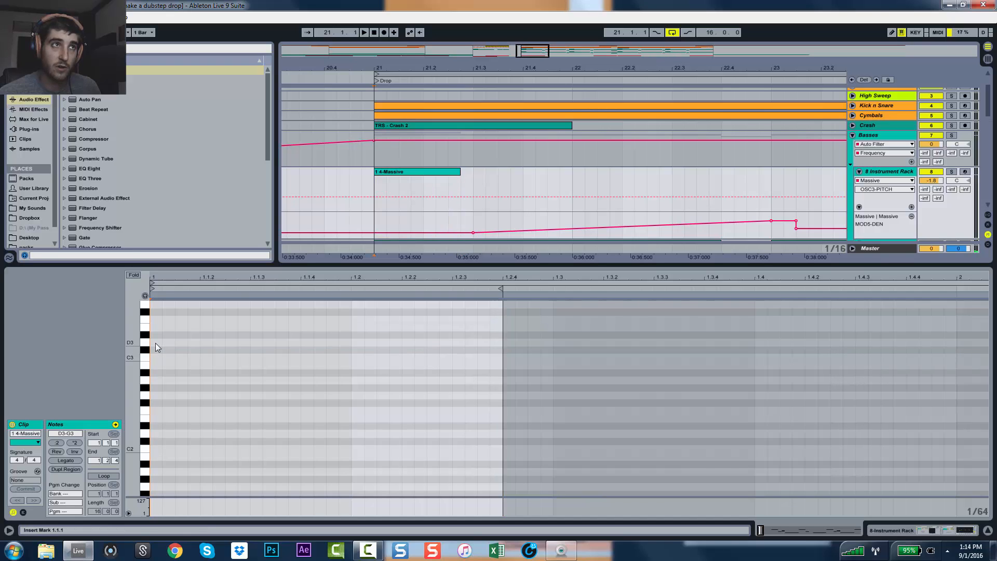
Draw a one-beat D3 note at the clip's start, duplicate it to 1.2, and play the result.
double_click(155, 342)
drag(160, 344, 350, 347)
key(ctrl+d)
key(space)
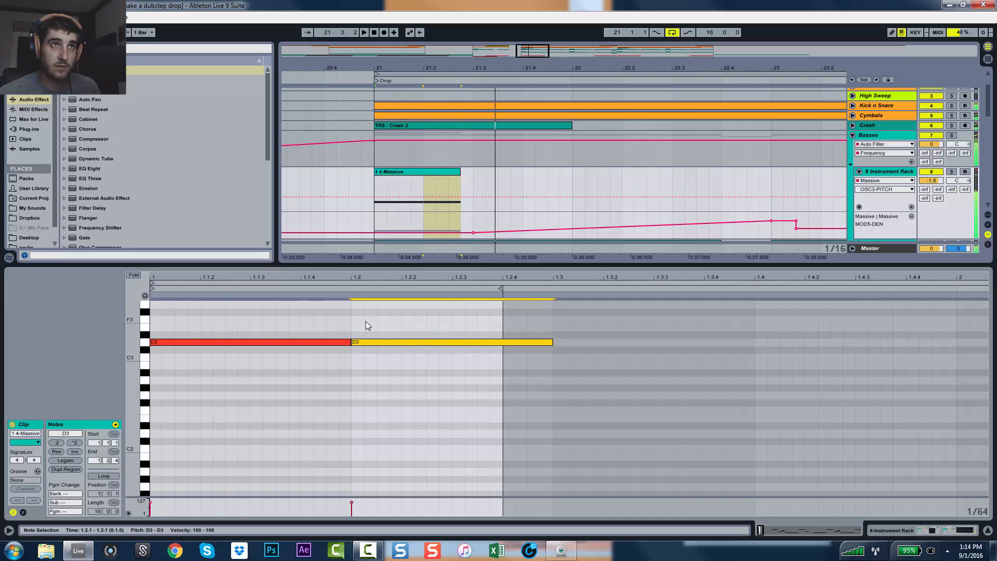
click(375, 266)
key(space)
key(space)
key(space)
Make the clip's pitch bend reach centre just after 1.1.4, delete its minimum point at 1.2.4, and play it.
double_click(442, 173)
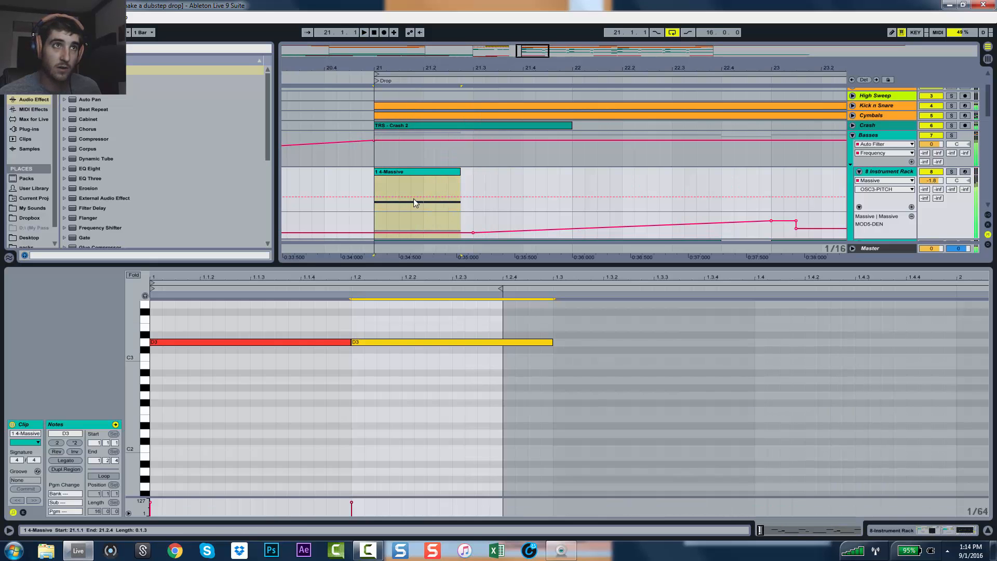
click(22, 512)
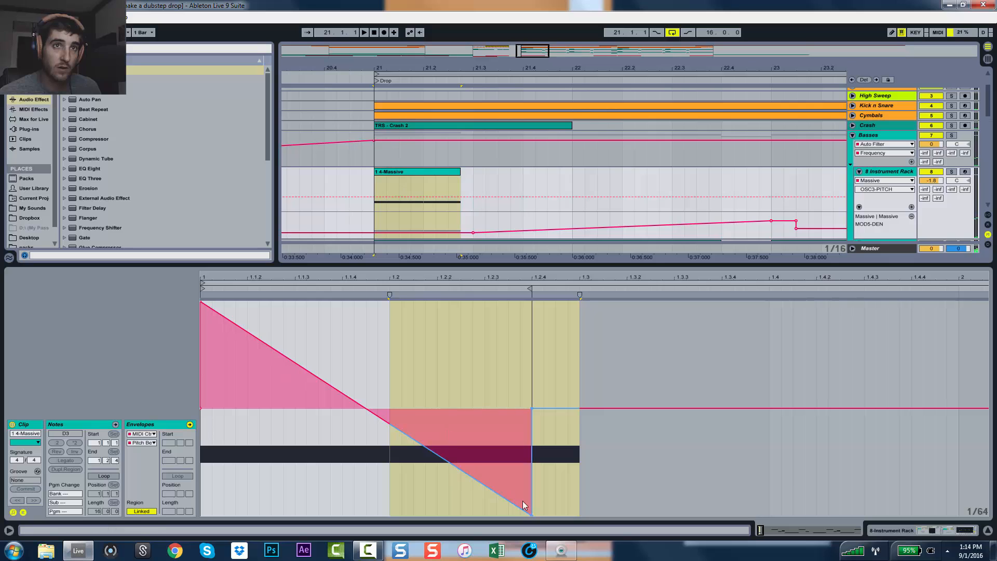
click(366, 409)
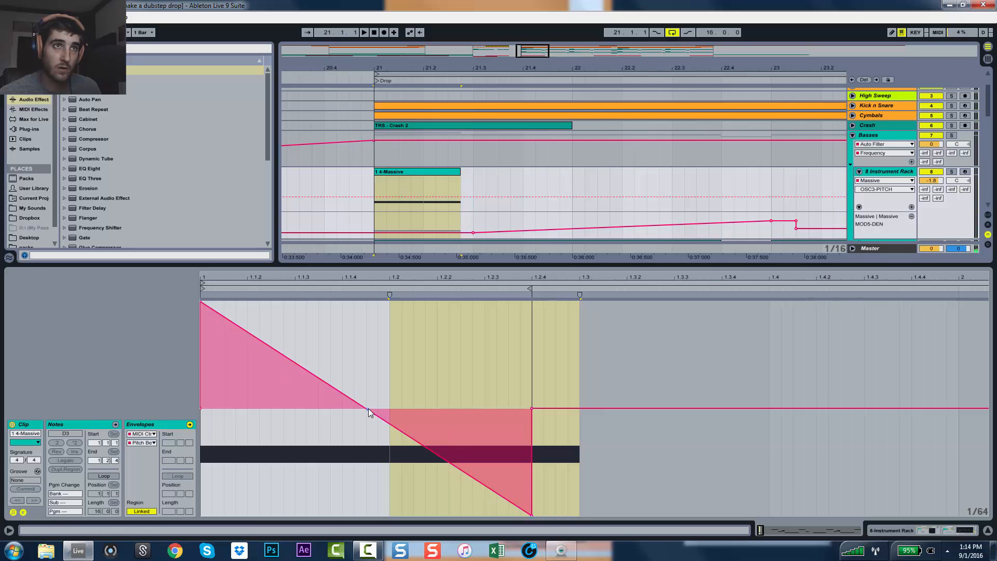
click(530, 514)
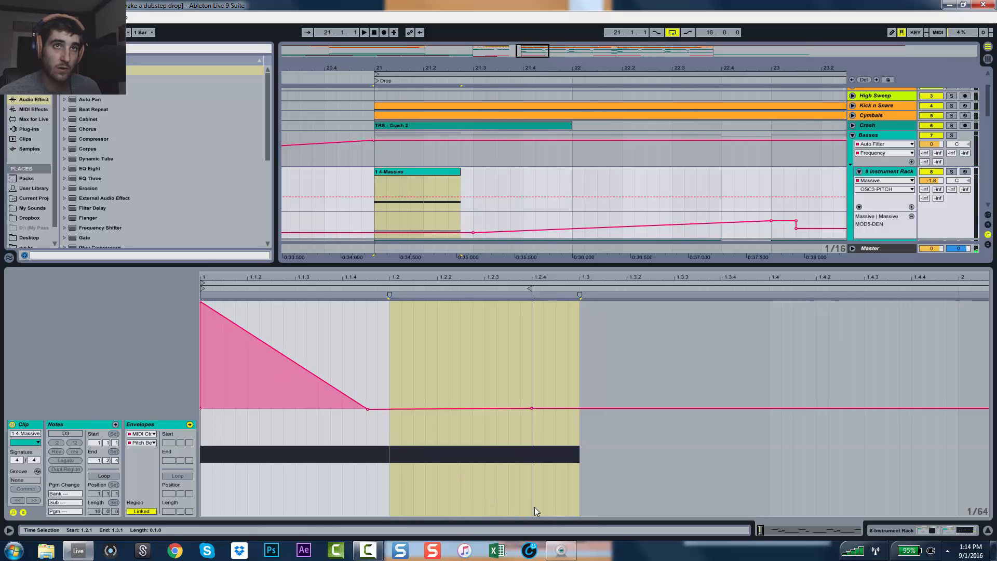
key(space)
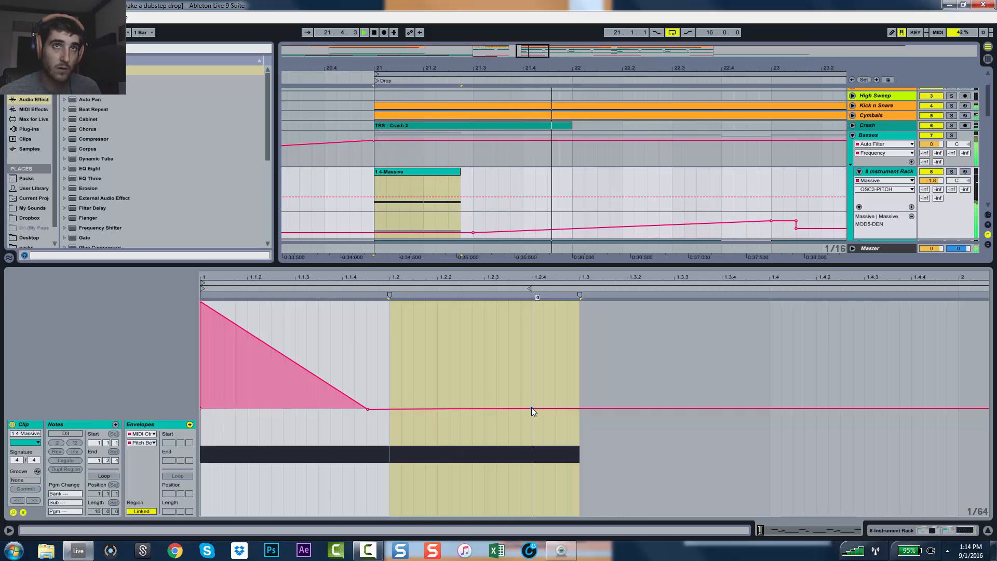
Raise the pitch bend at 1.2.4 above centre, bend the rise into a curve that climbs late, and play it.
key(space)
drag(494, 408, 532, 361)
key(space)
mouse_move(461, 381)
mouse_down()
mouse_move(549, 375)
mouse_move(537, 339)
mouse_up()
key(space)
key(ctrl+z)
key(space)
key(ctrl+z)
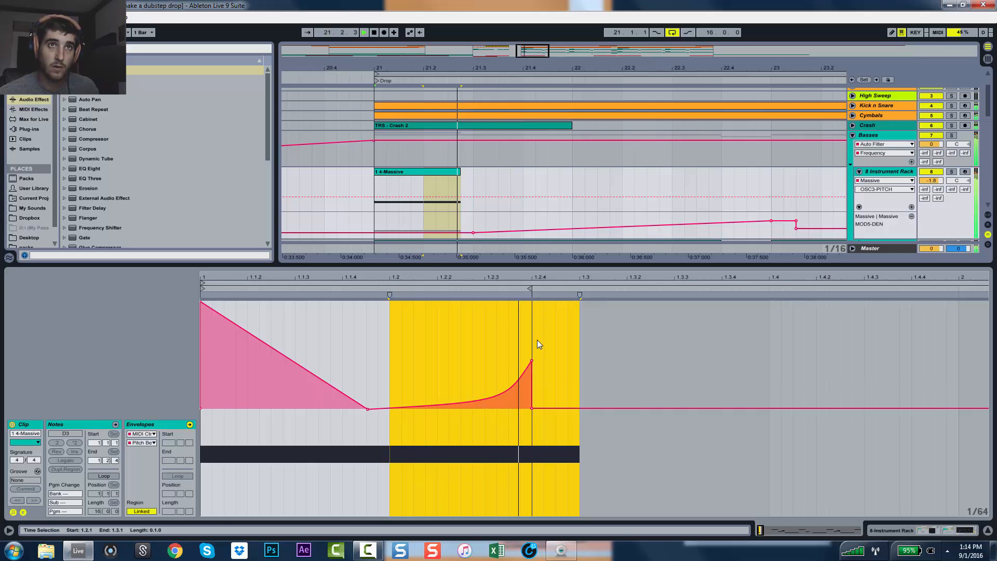
Raise the peak of the pitch bend curve at 1.2.4 slightly higher and play it with the other tracks.
click(537, 340)
key(space)
key(space)
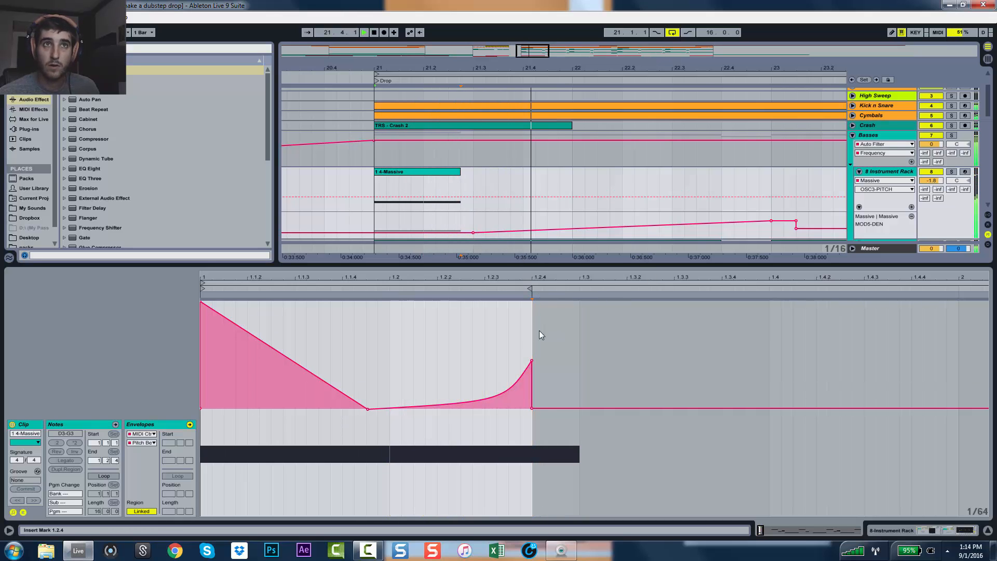
key(space)
drag(528, 360, 531, 347)
key(space)
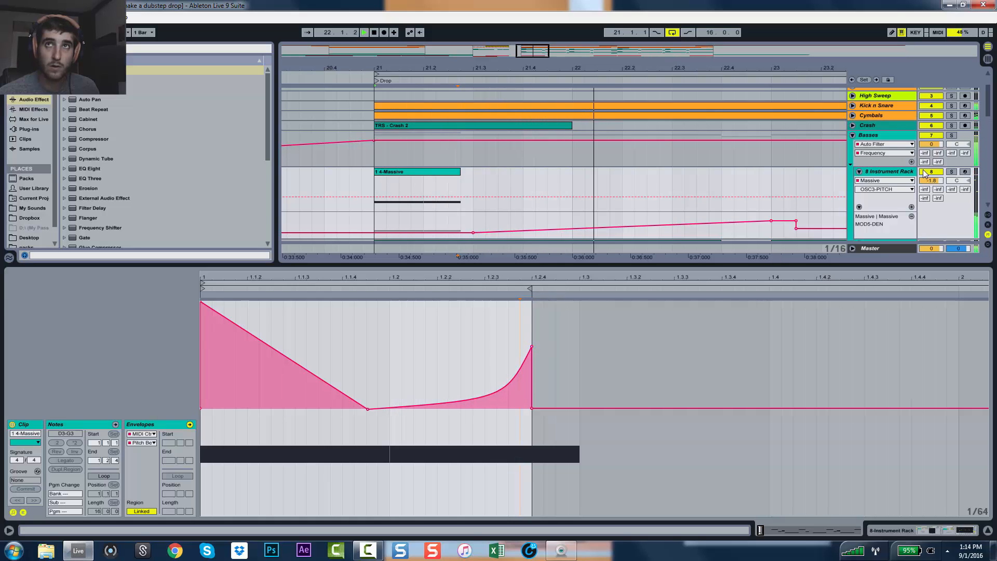
key(space)
Open track 8's Massive, set OSC1's wavetable to Gentle Speech, and play the bass.
click(897, 175)
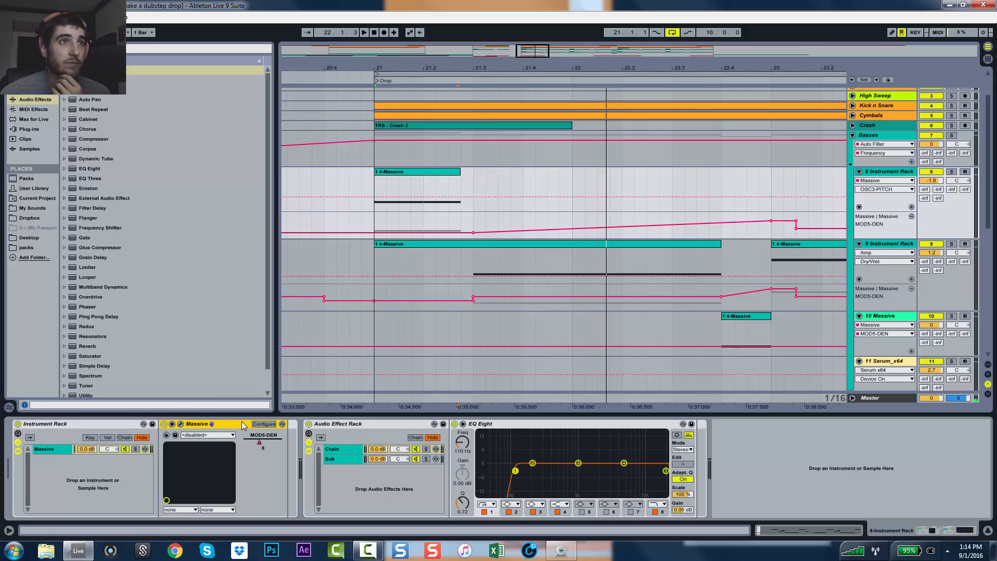
click(264, 424)
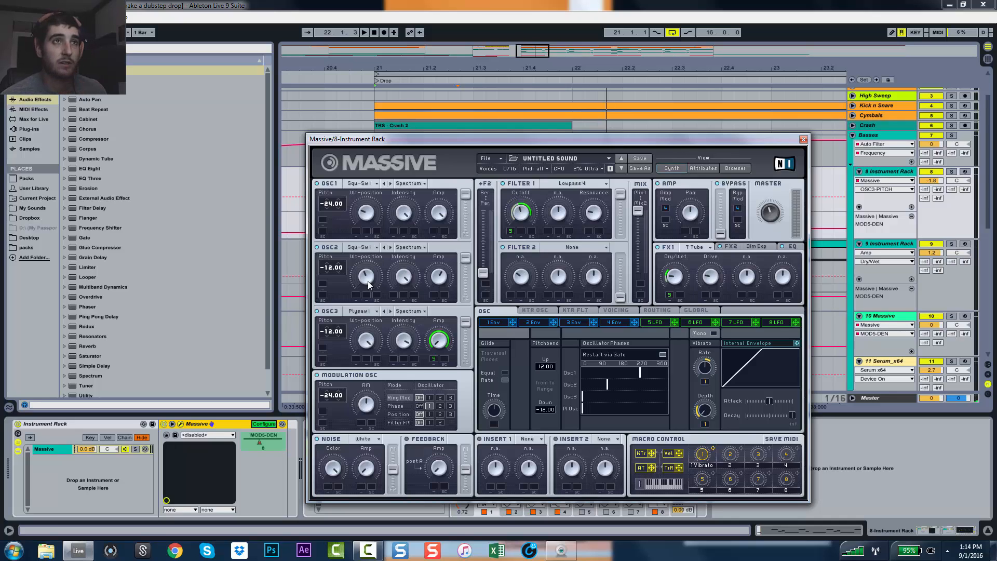
key(space)
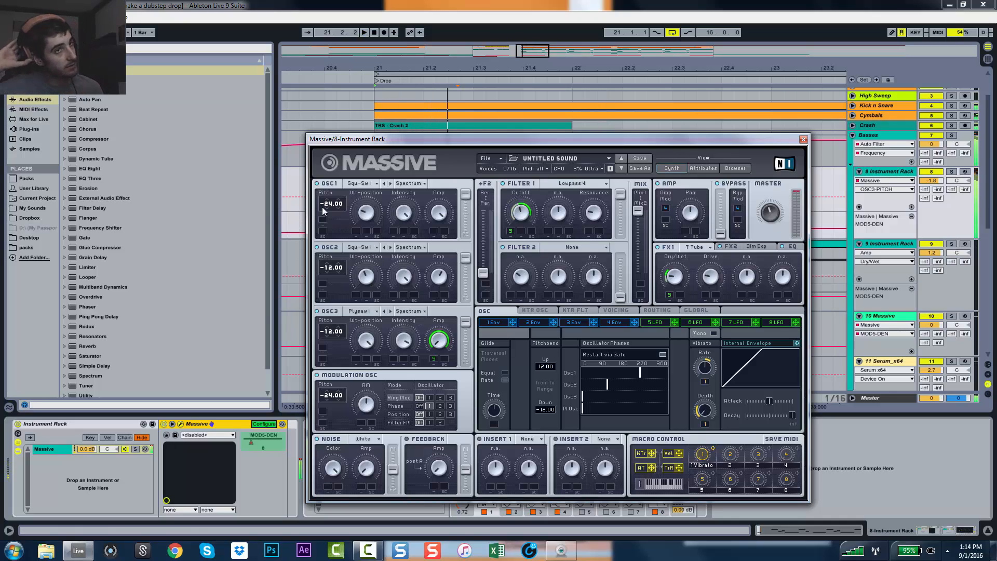
key(space)
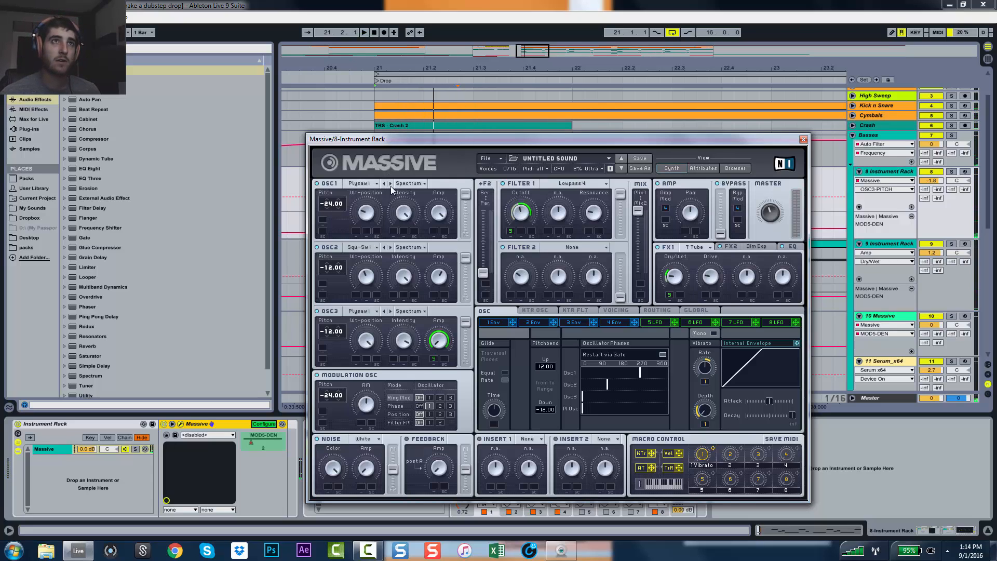
click(366, 183)
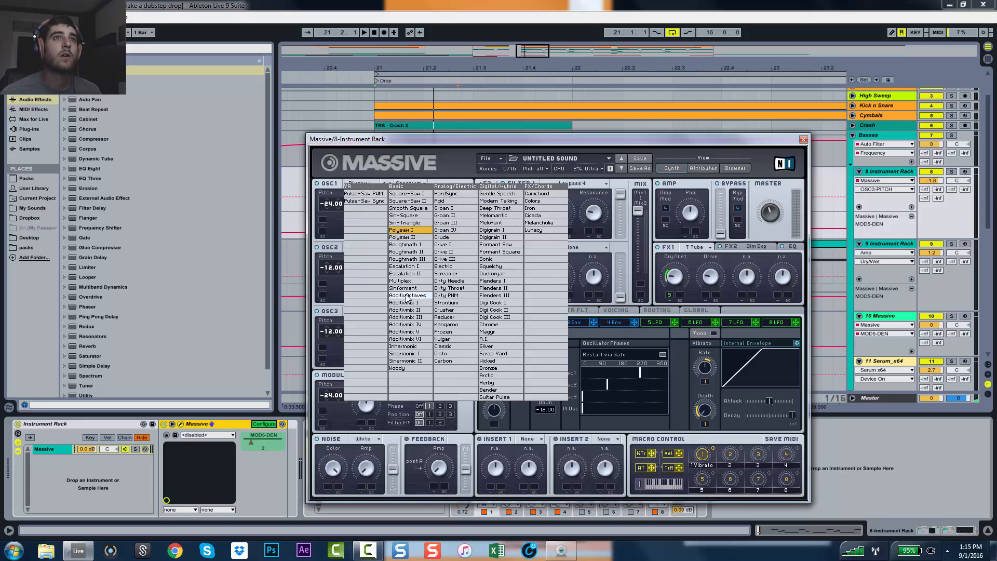
click(480, 193)
key(space)
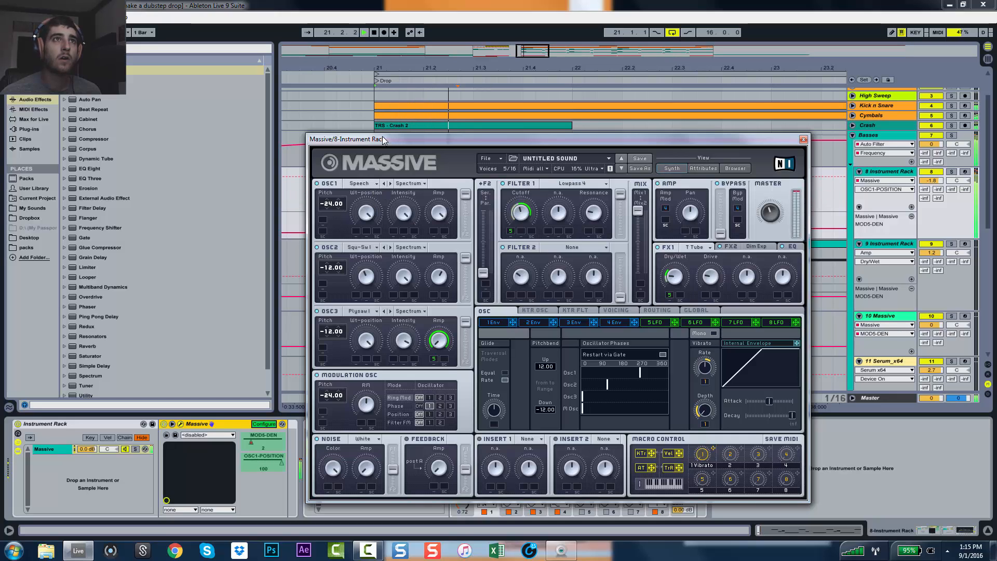
Try the neighbouring OSC1 wavetable, return to Gentle Speech, and adjust OSC1's Wt-position while auditioning the bass.
click(390, 184)
click(384, 183)
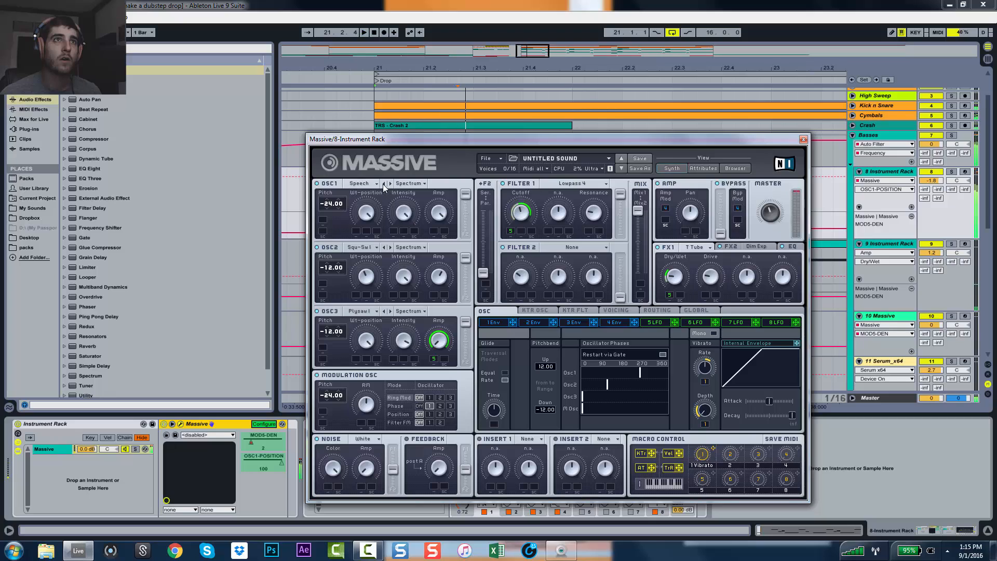
drag(368, 214, 367, 223)
key(space)
key(space)
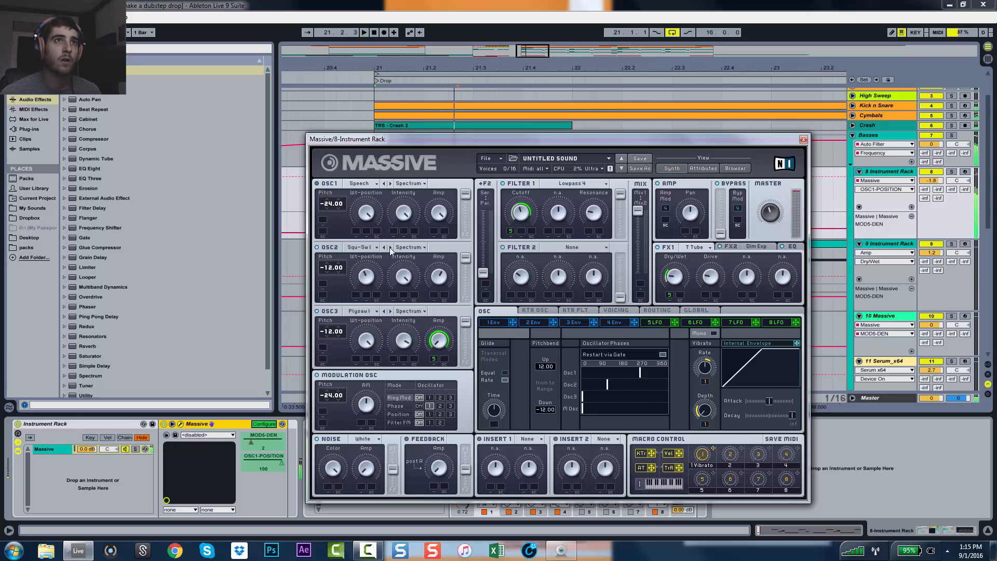
Adjust OSC2's Wt-position in Massive while playing the bass.
key(space)
click(366, 277)
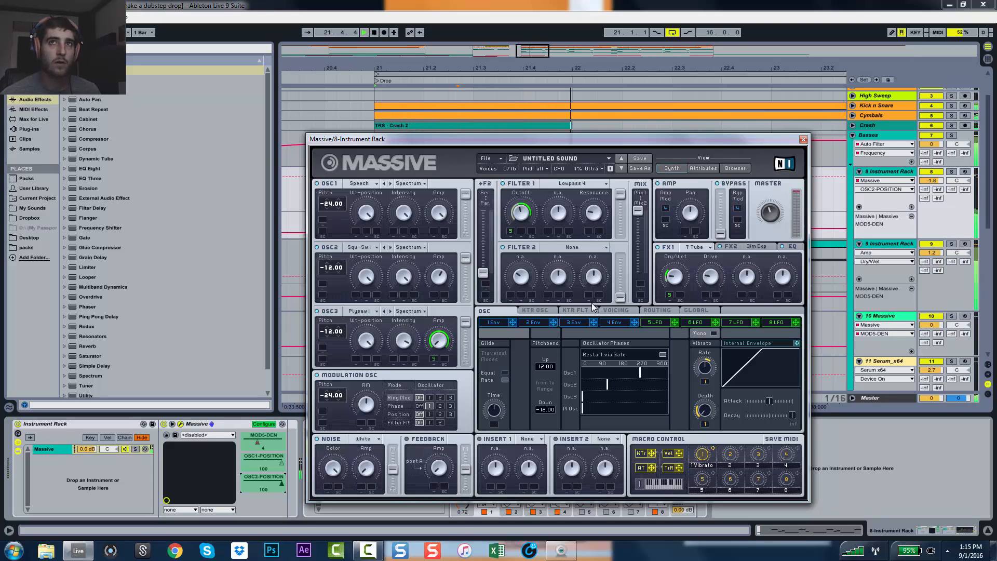
key(space)
Turn Massive's master volume down slightly to about 33 and play the bass to check its level.
click(771, 218)
key(space)
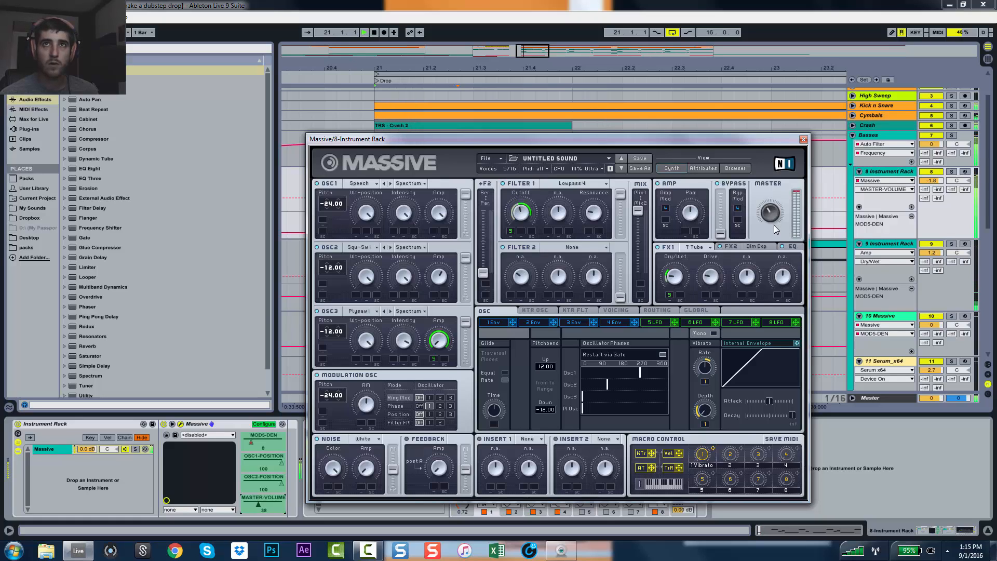
key(space)
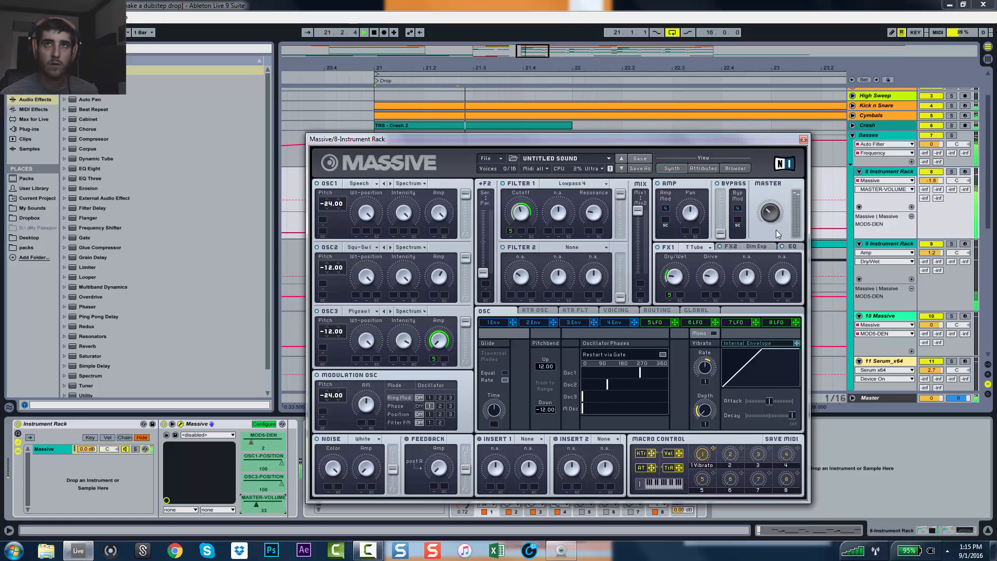
key(space)
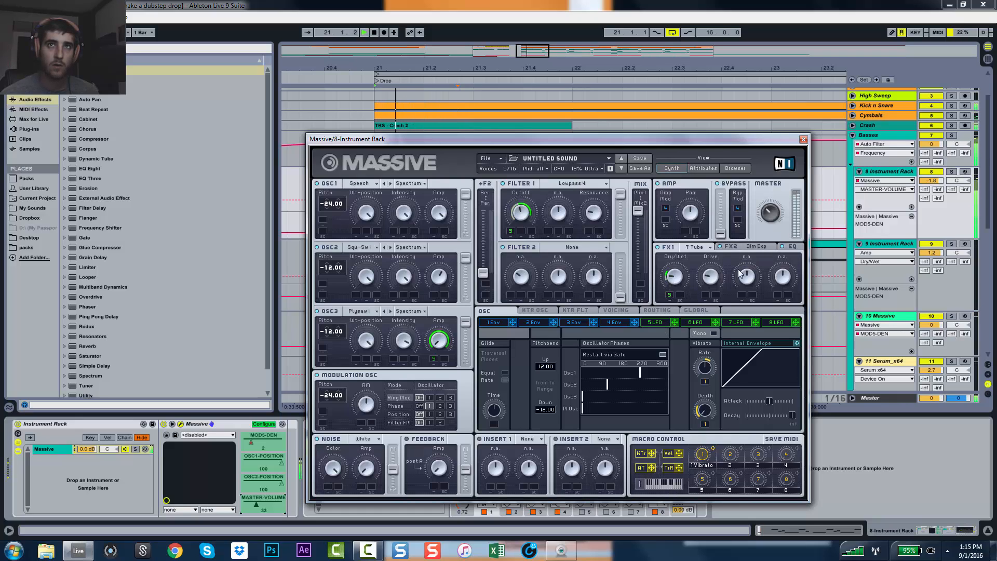
Assign LFO 5 to the Low Shelf of Massive's EQ and play the bass.
click(789, 247)
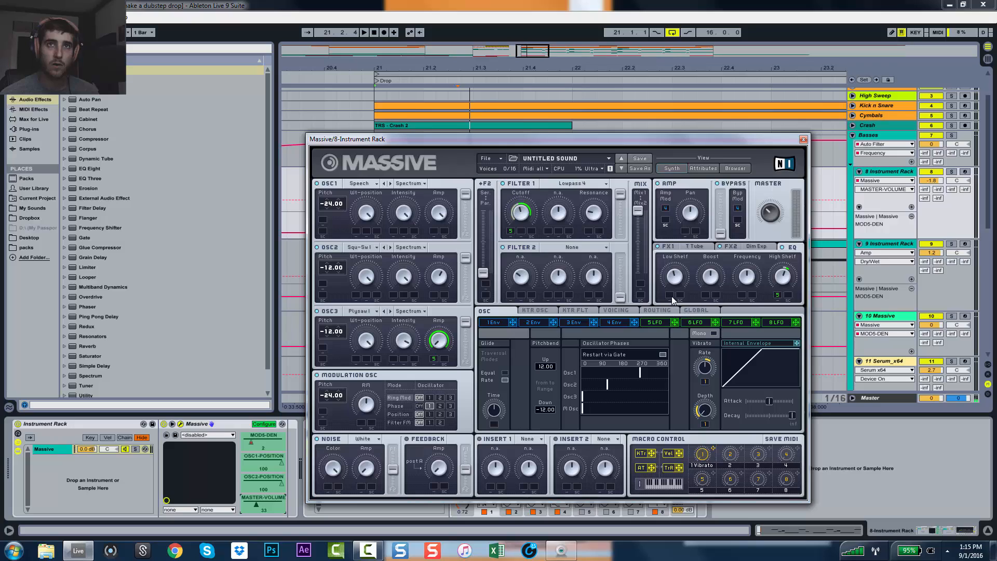
key(space)
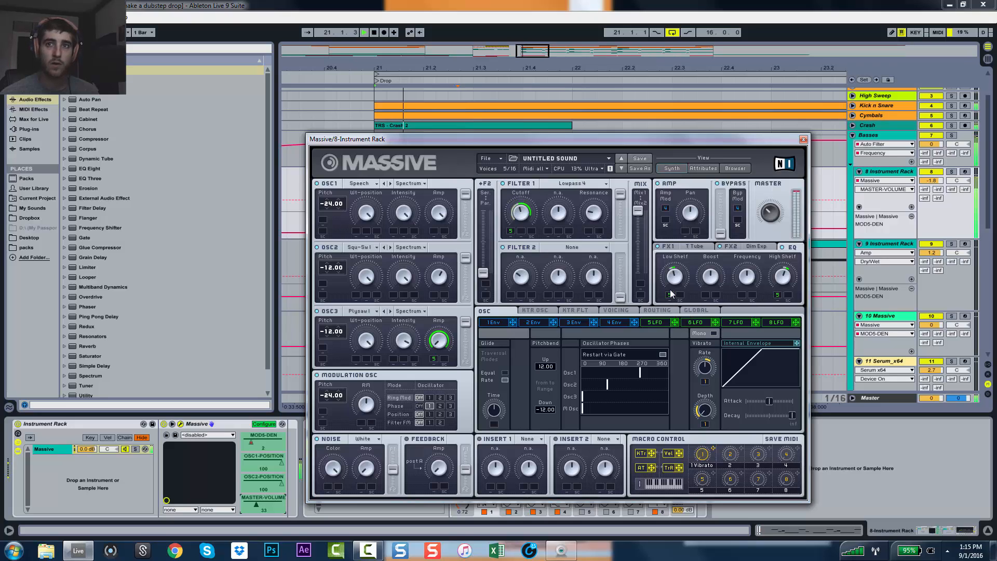
Raise Massive's EQ Frequency to about 64 and assign LFO 5 to it while auditioning the bass.
key(space)
key(space)
key(space)
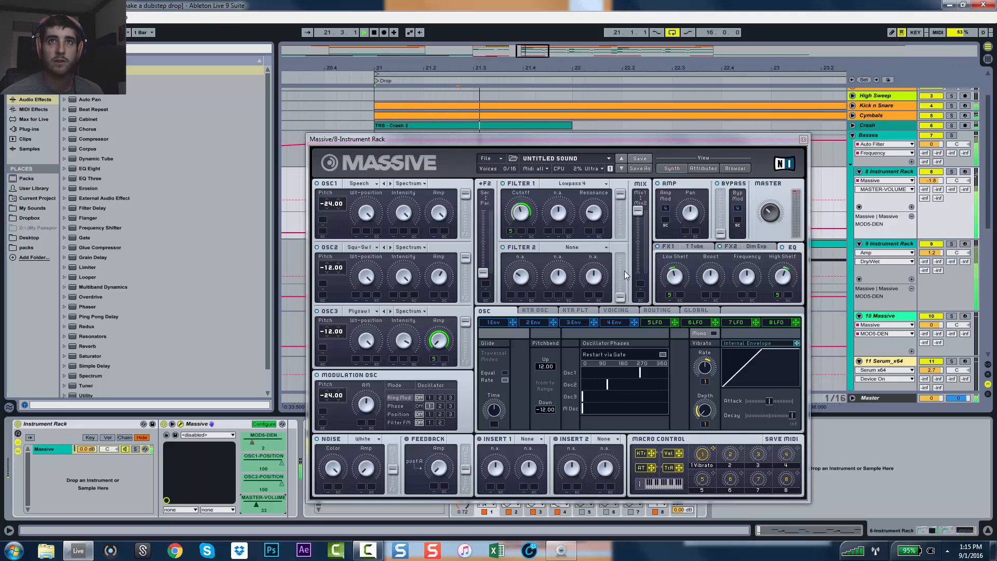
key(space)
drag(708, 278, 751, 249)
key(space)
key(space)
key(space)
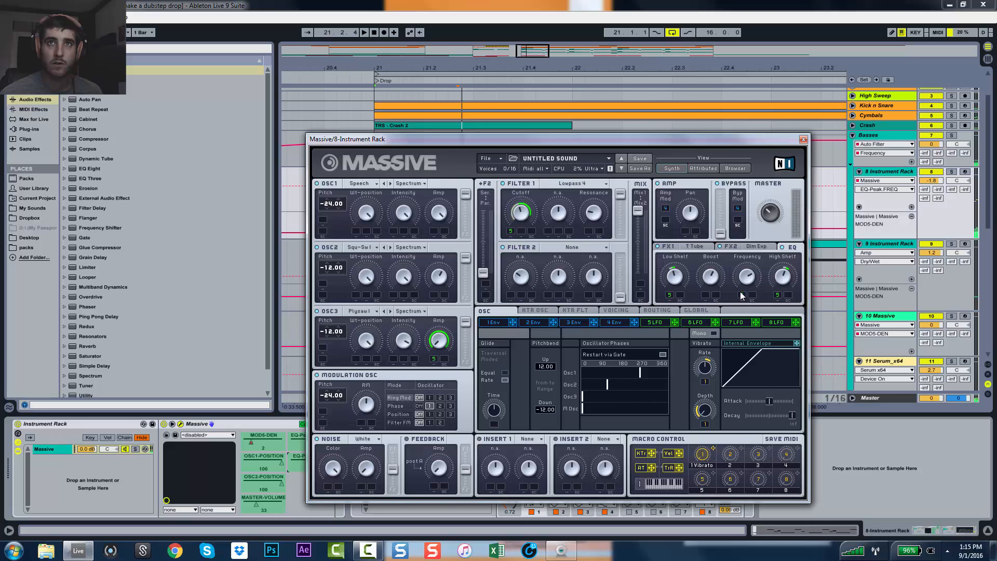
key(space)
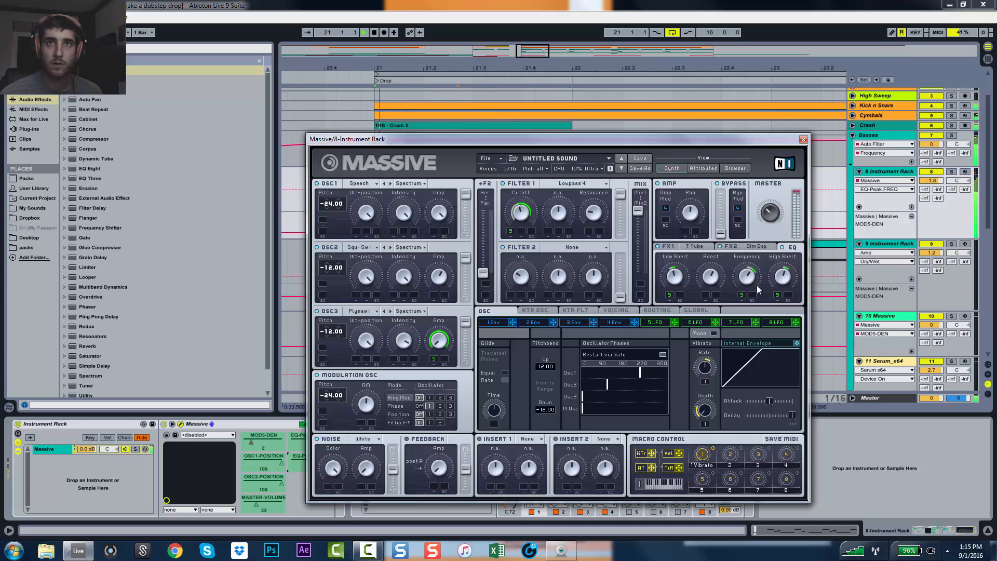
Adjust Massive's EQ Boost to about 87 while playing the bass.
key(space)
key(space)
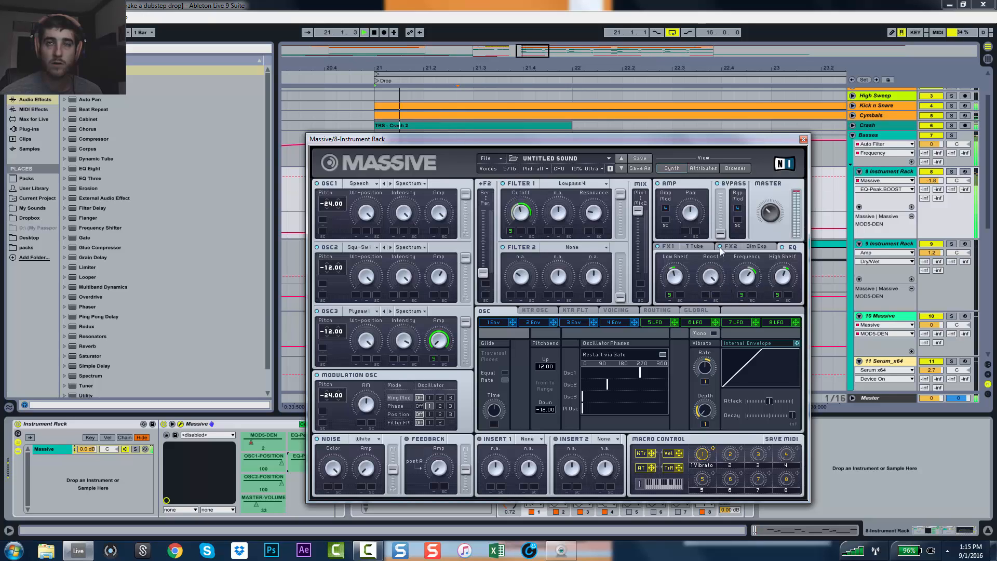
key(space)
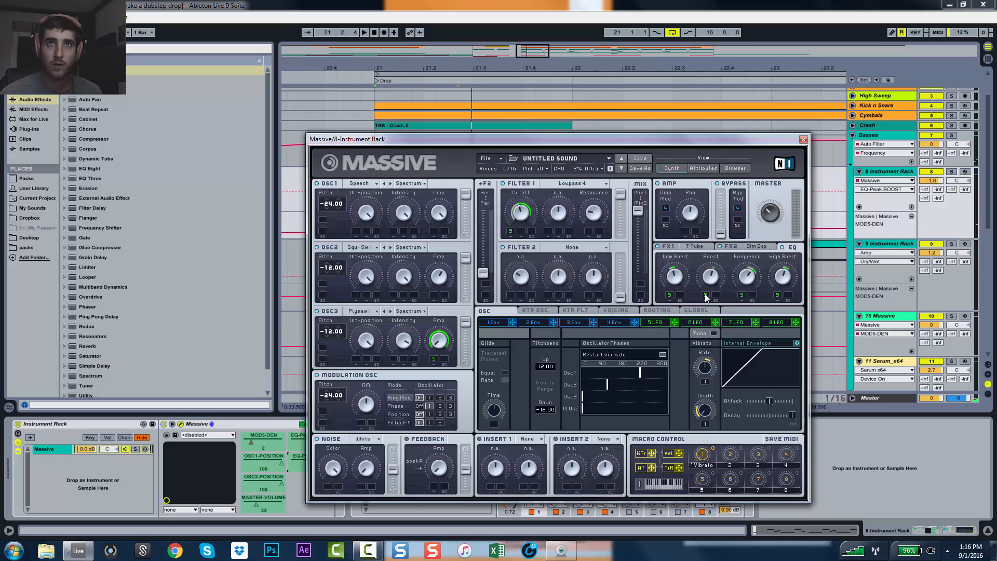
key(space)
key(space)
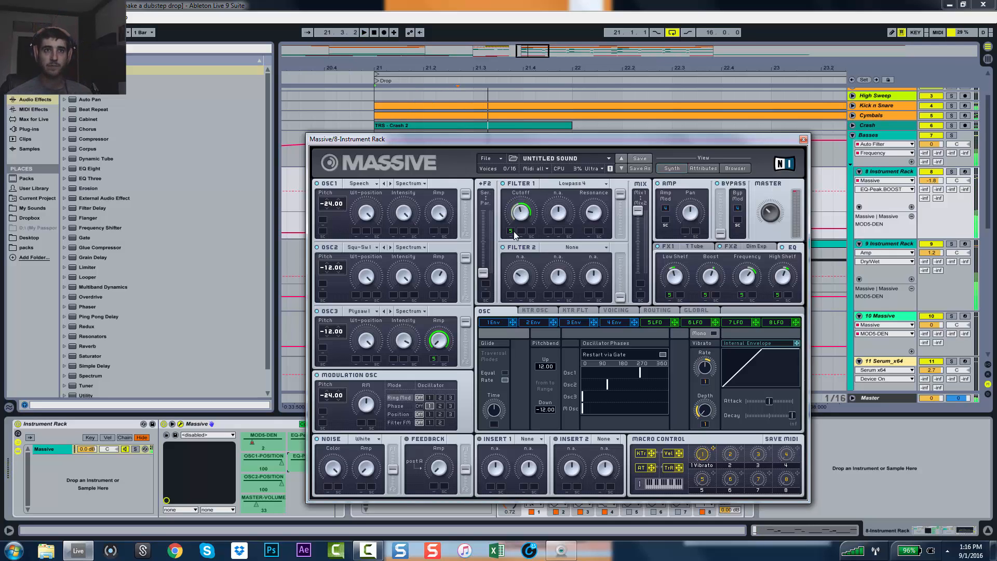
key(space)
Close the Massive window and play the drop from bar 21 with the full mix.
click(803, 140)
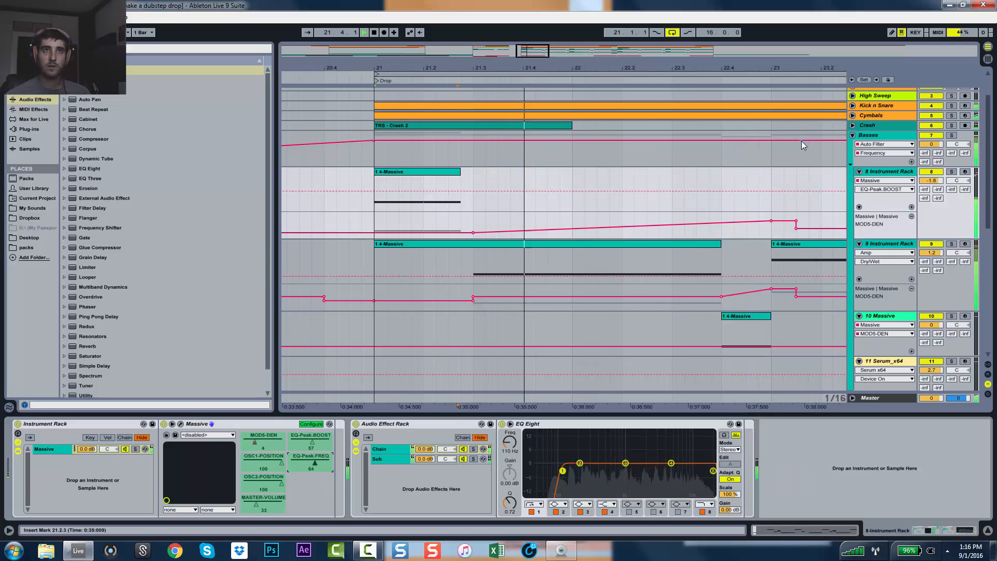
key(space)
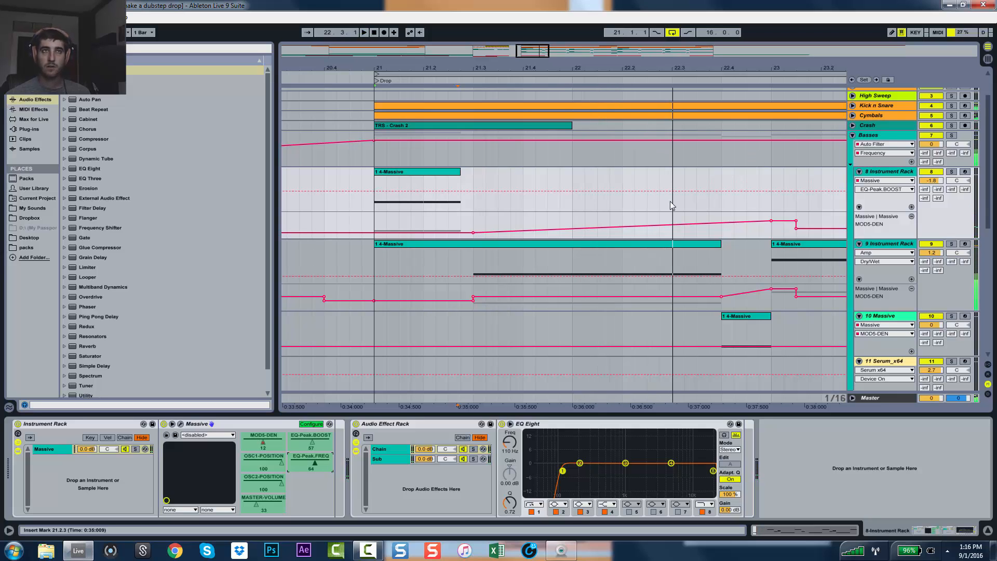
click(435, 174)
key(space)
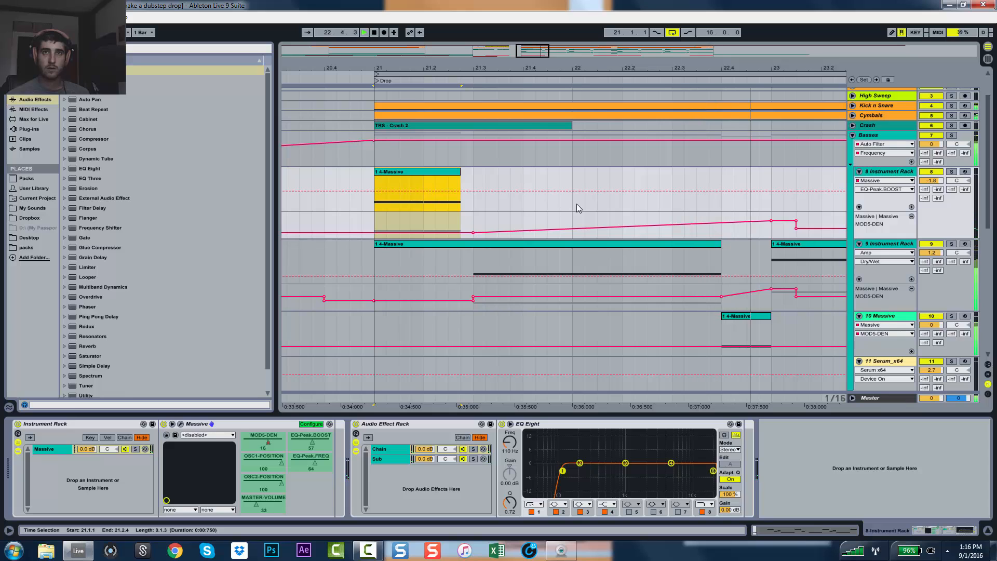
drag(483, 75, 495, 46)
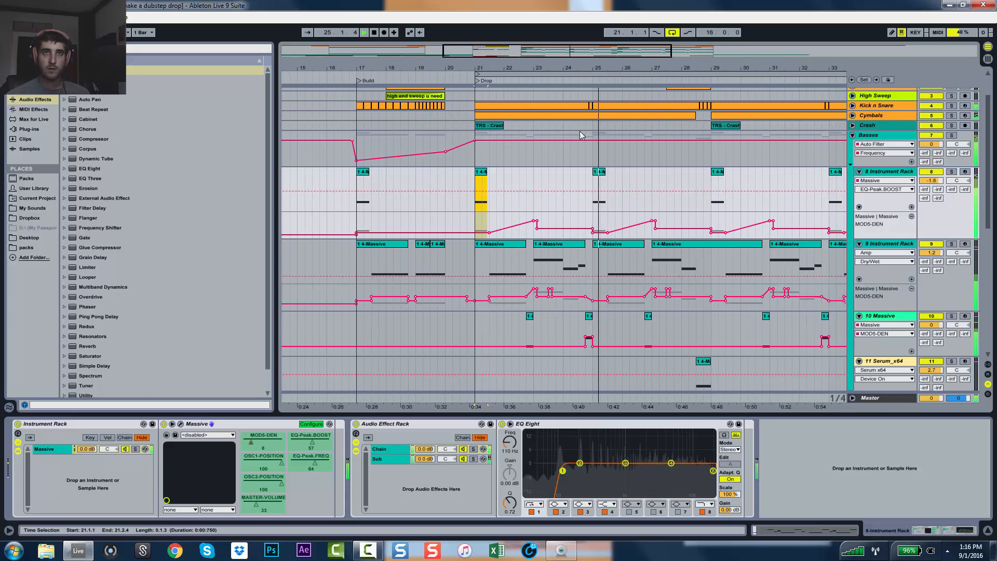
key(space)
Duplicate track 8's bars 21 to 25 three times to fill the drop up to bar 37.
drag(588, 186, 478, 189)
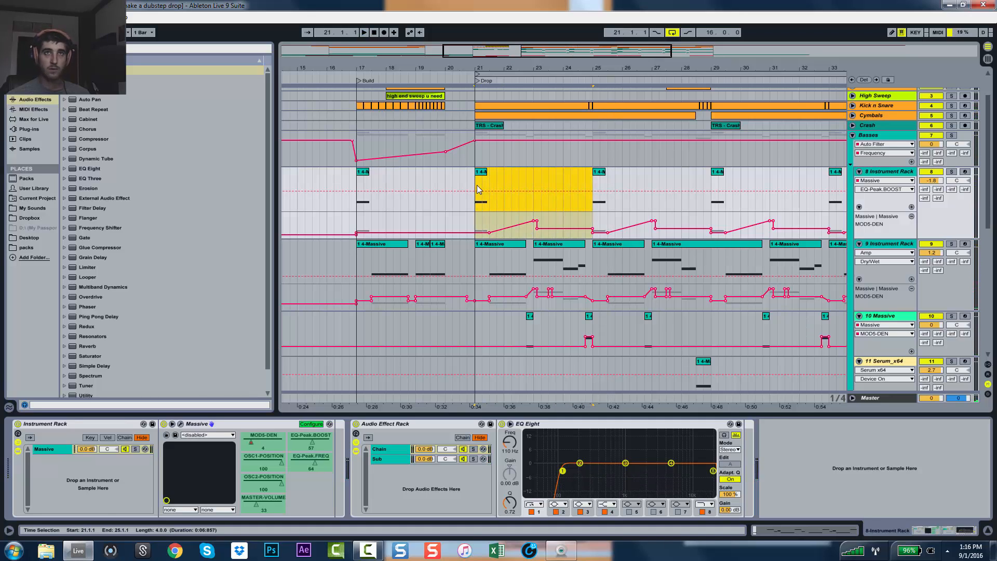
key(ctrl+d)
key(ctrl+d)
key(ctrl+d)
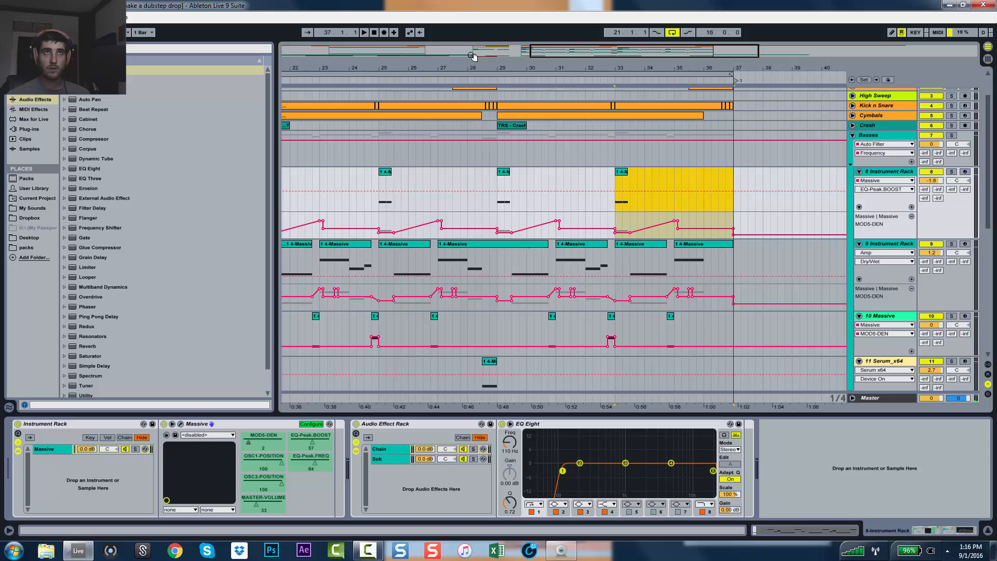
drag(669, 50, 669, 33)
click(411, 179)
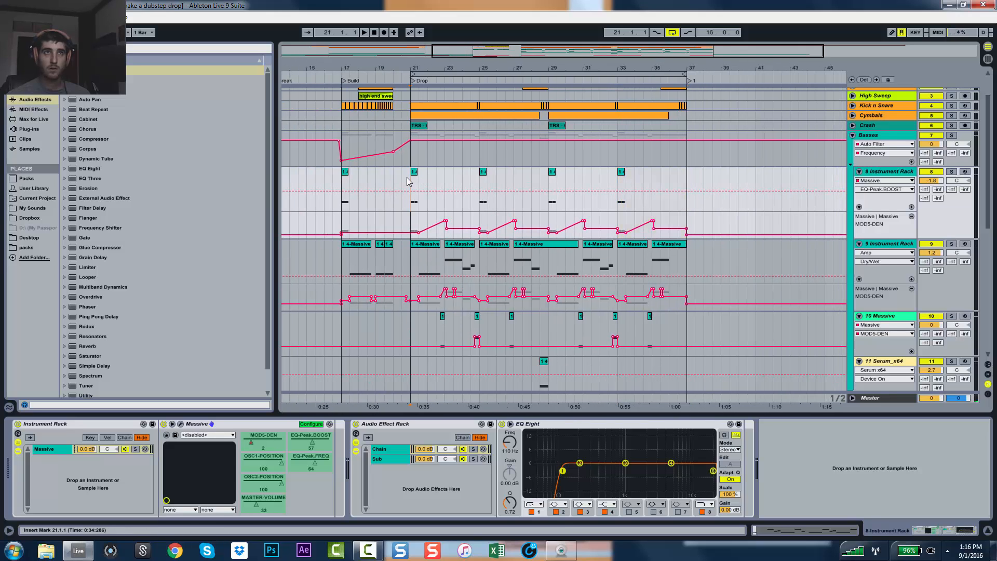
Replace the two D3 notes in track 8's bar 25 clip with one D3 note ending at 1.2.4.
key(space)
double_click(482, 172)
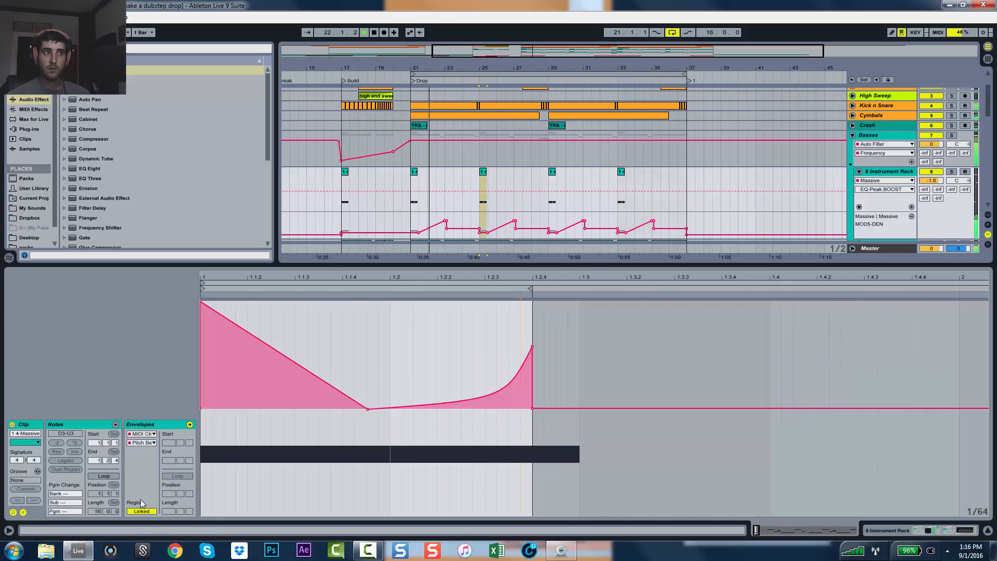
click(23, 513)
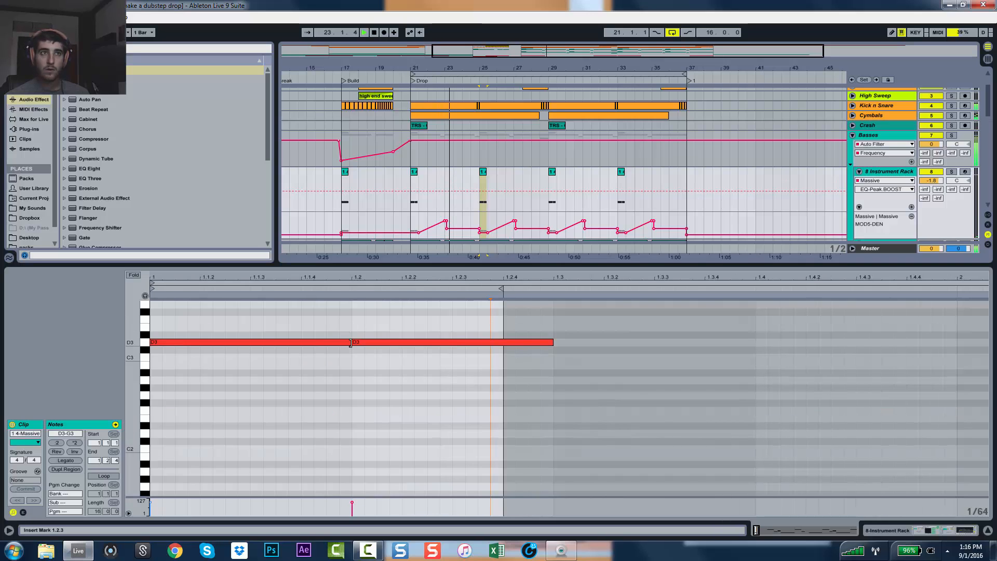
click(347, 342)
drag(453, 348, 503, 344)
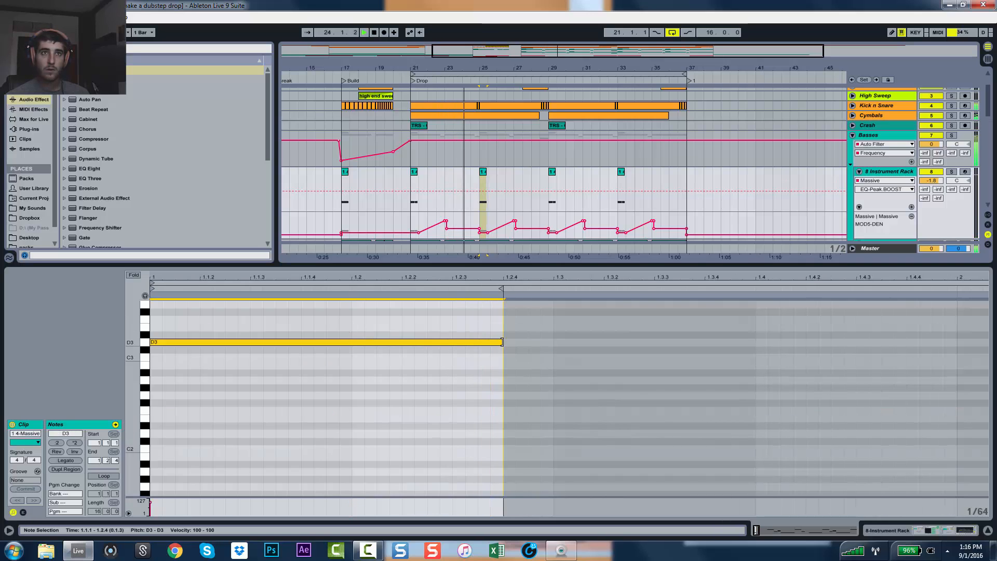
click(462, 263)
drag(463, 264, 463, 514)
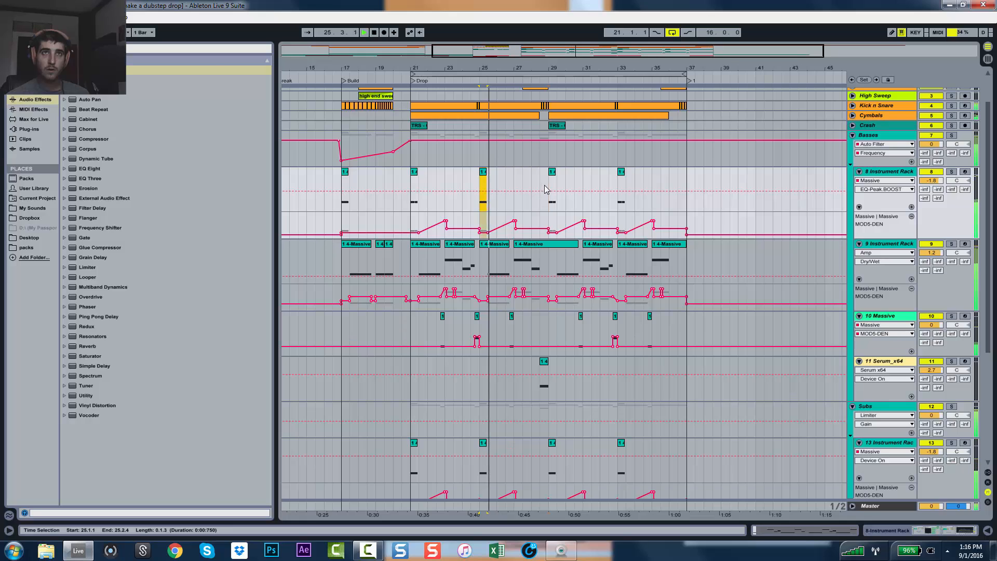
Duplicate track 8's bars 21 to 29 onto bars 29 to 37, then select the bar 21 clip.
drag(544, 185, 412, 191)
key(ctrl+d)
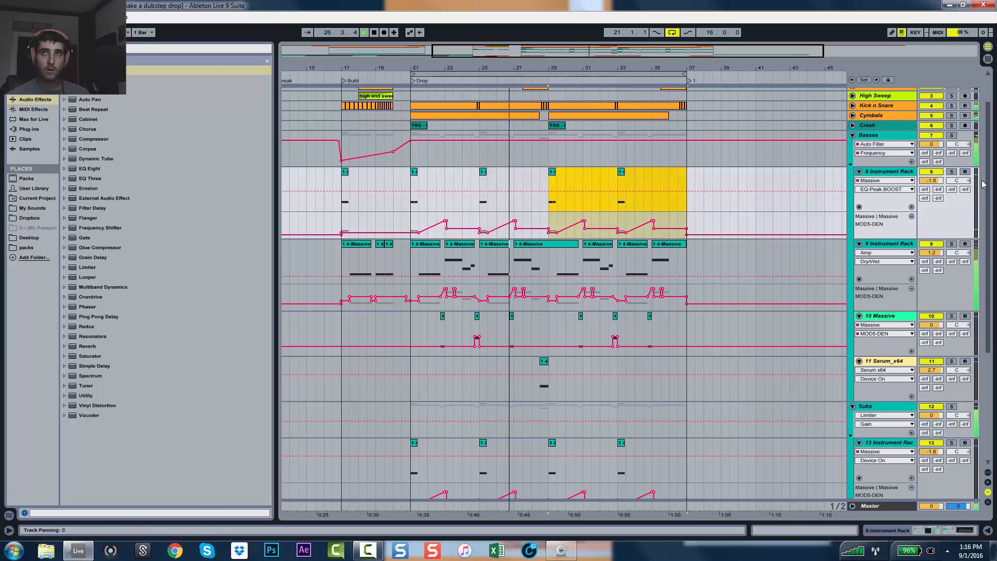
click(904, 171)
click(414, 172)
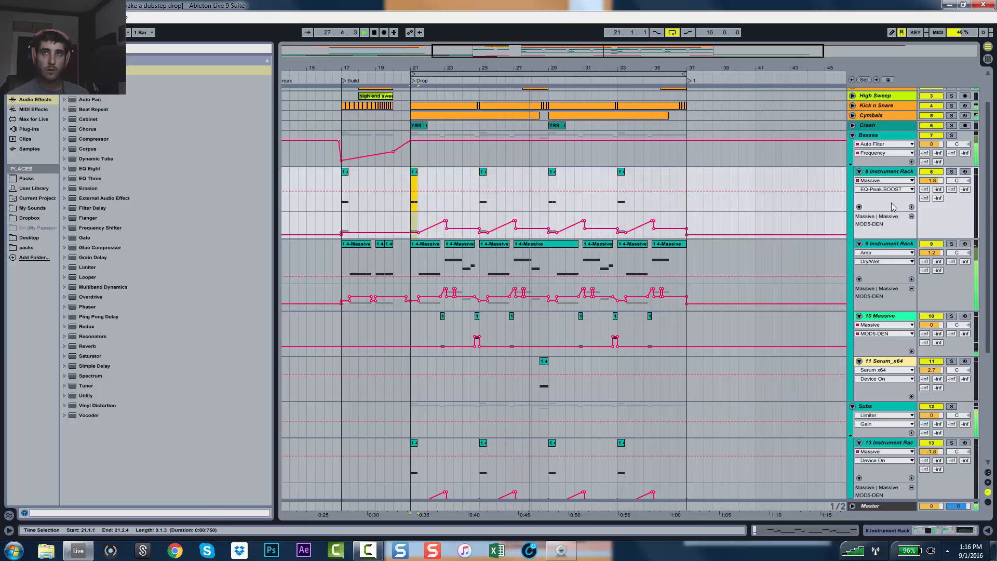
Solo track 8, reopen its Massive window and play the bass alone from bar 21.
key(space)
key(space)
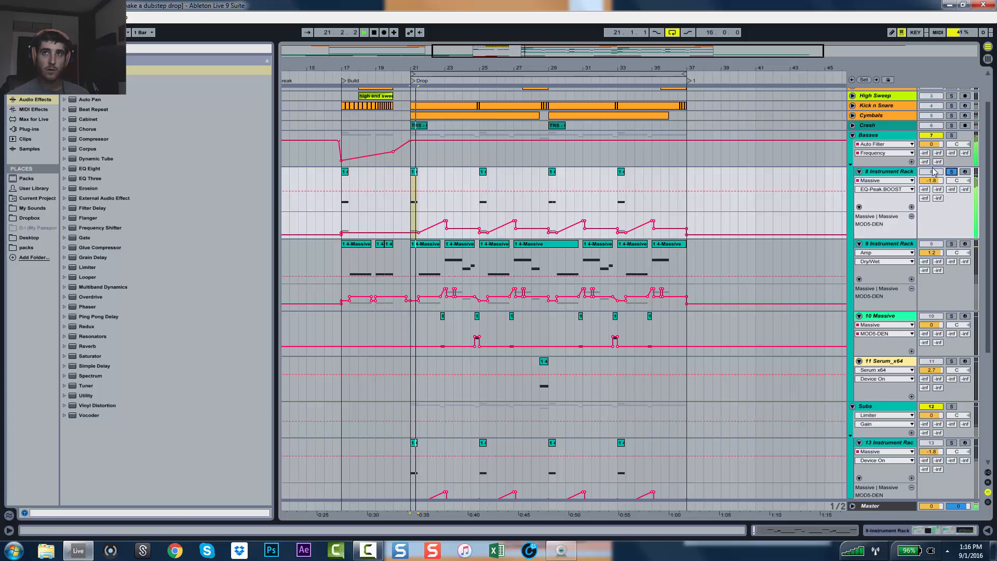
click(952, 172)
double_click(884, 174)
key(space)
key(space)
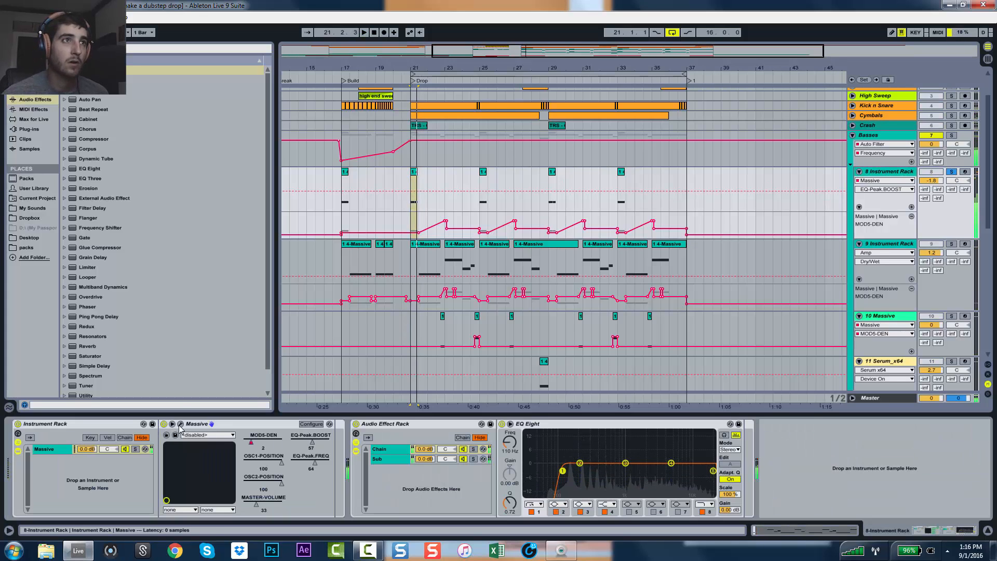
click(180, 424)
key(space)
key(space)
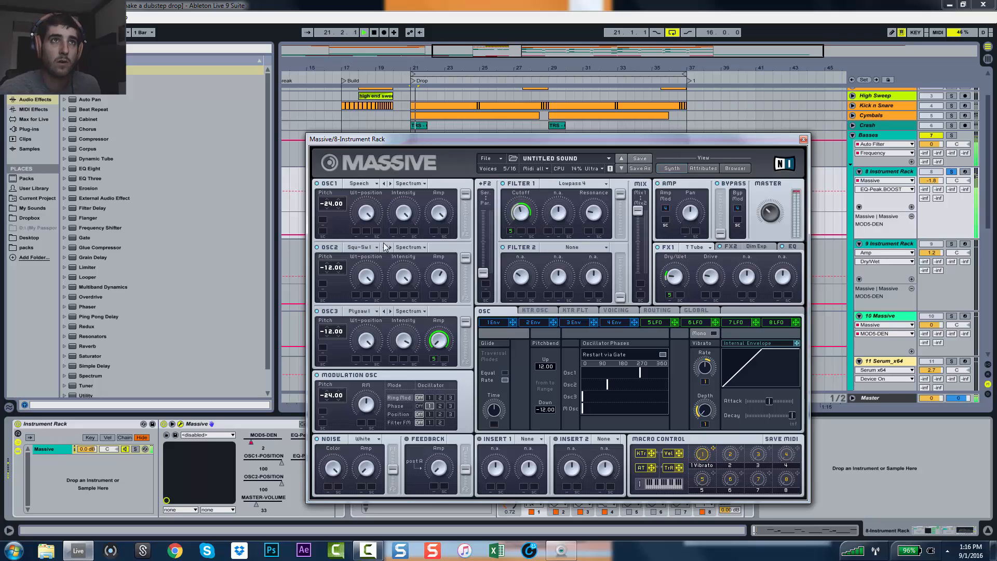
Lower OSC1's pitch in Massive to -36 while auditioning the bass.
key(space)
key(space)
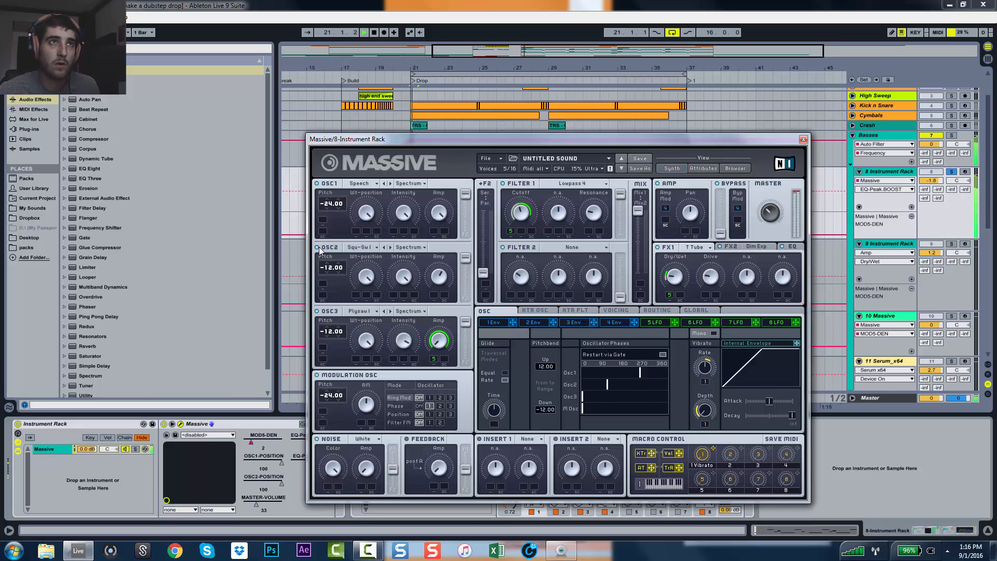
drag(331, 204, 331, 217)
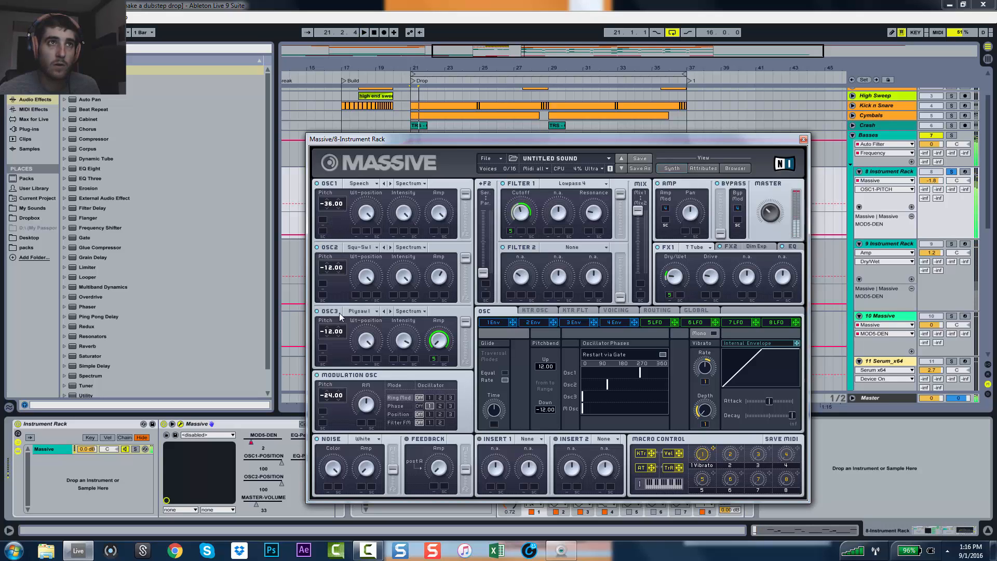
key(space)
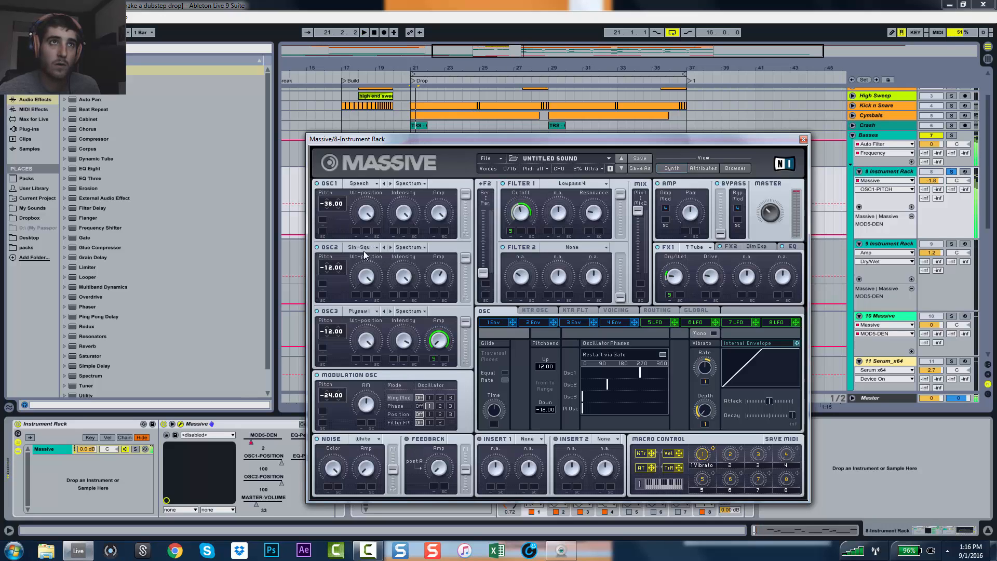
Audition several OSC2 wavetables, including Polysaw II and Escalation I, and choose Modern Talking.
click(365, 255)
click(396, 305)
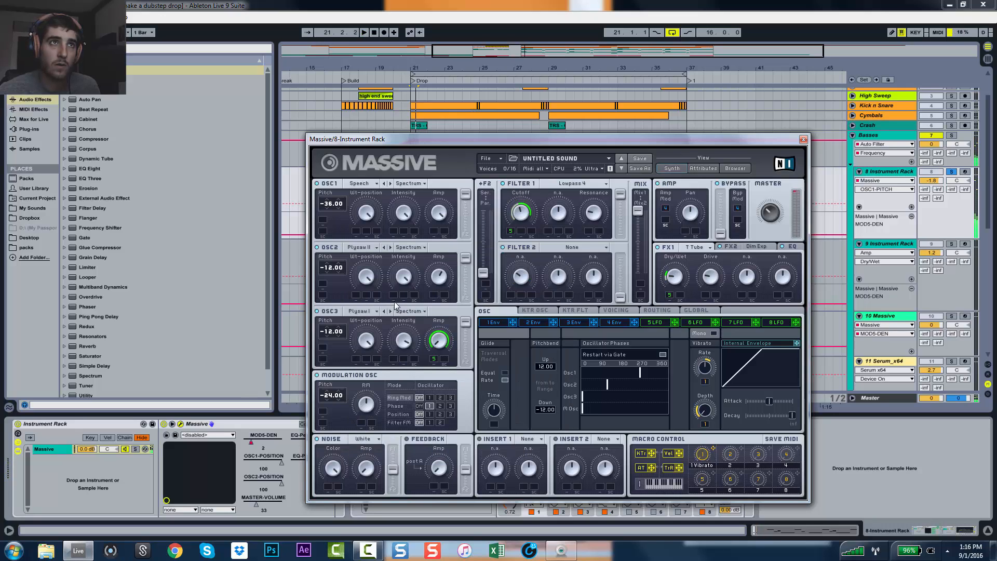
click(390, 247)
key(space)
click(391, 248)
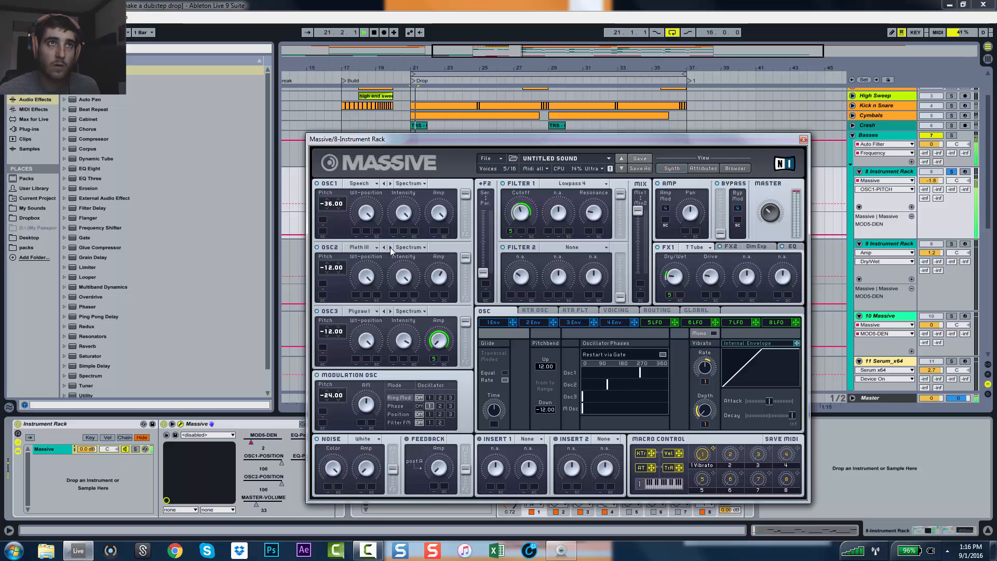
click(390, 247)
click(364, 247)
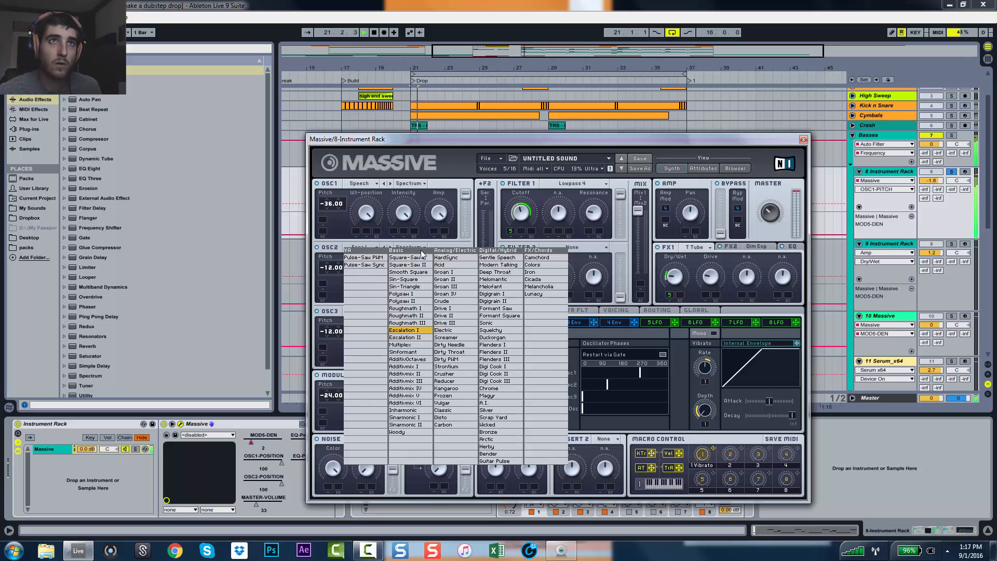
click(493, 265)
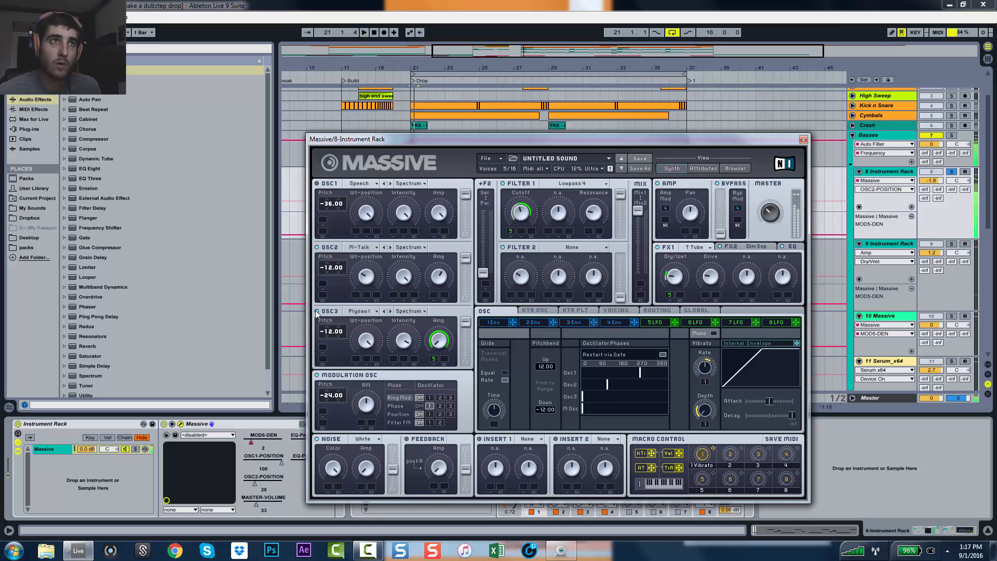
Set OSC2's pitch to -24 and its Wt-position to 0, then take track 8 out of solo.
key(space)
drag(371, 225, 329, 281)
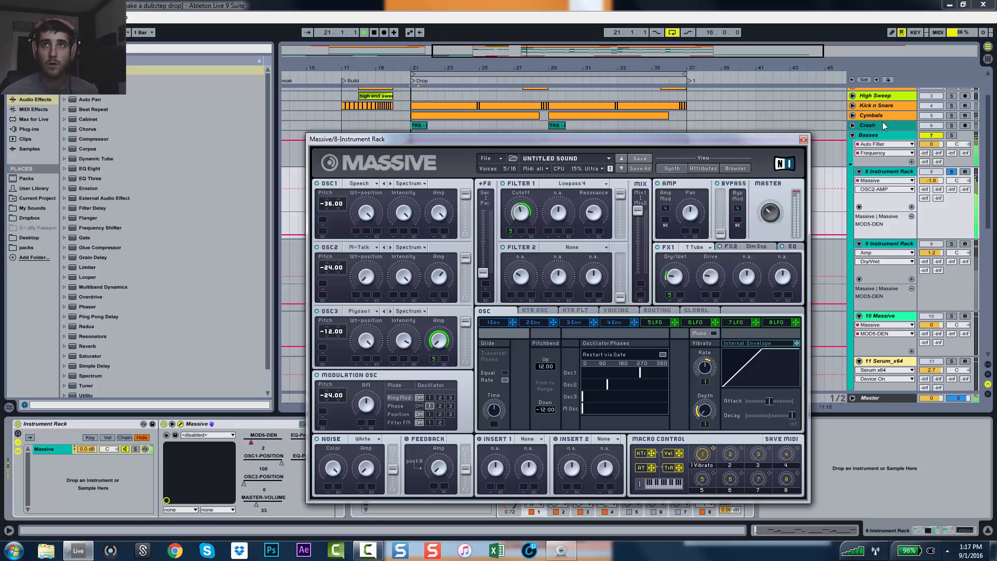
click(951, 171)
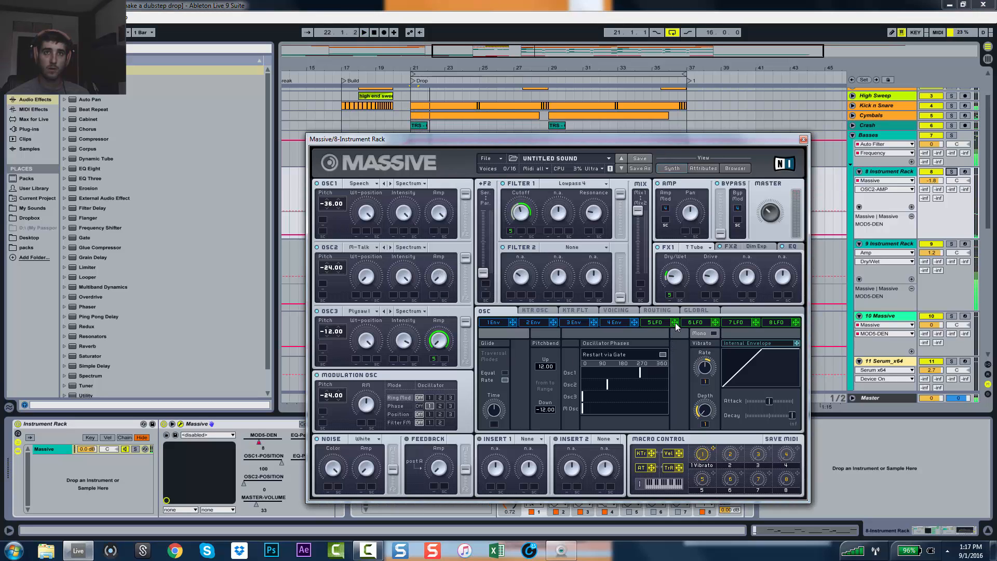
Assign LFO 5 to OSC2's Amp in Massive and close the plug-in window.
drag(675, 326, 429, 298)
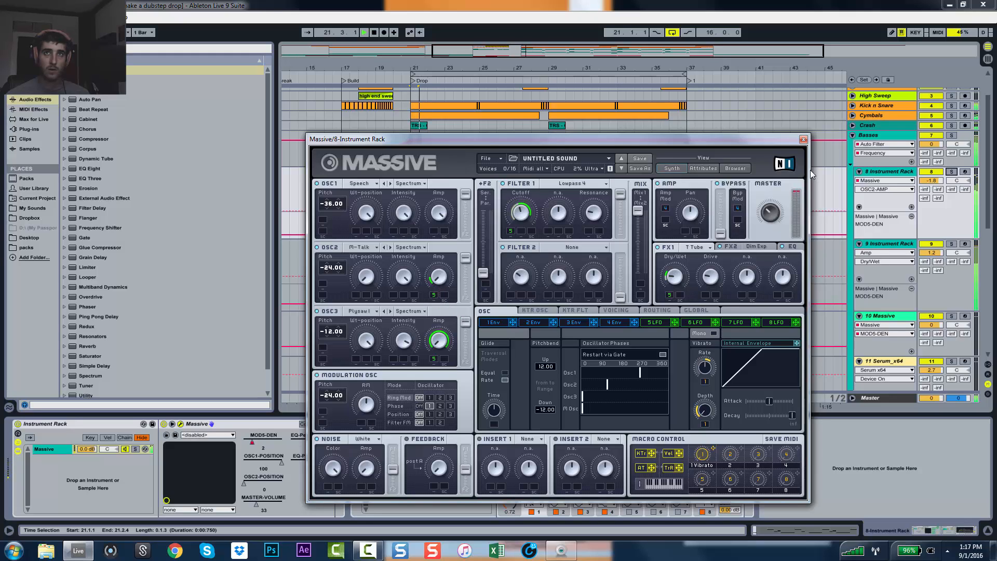
click(803, 139)
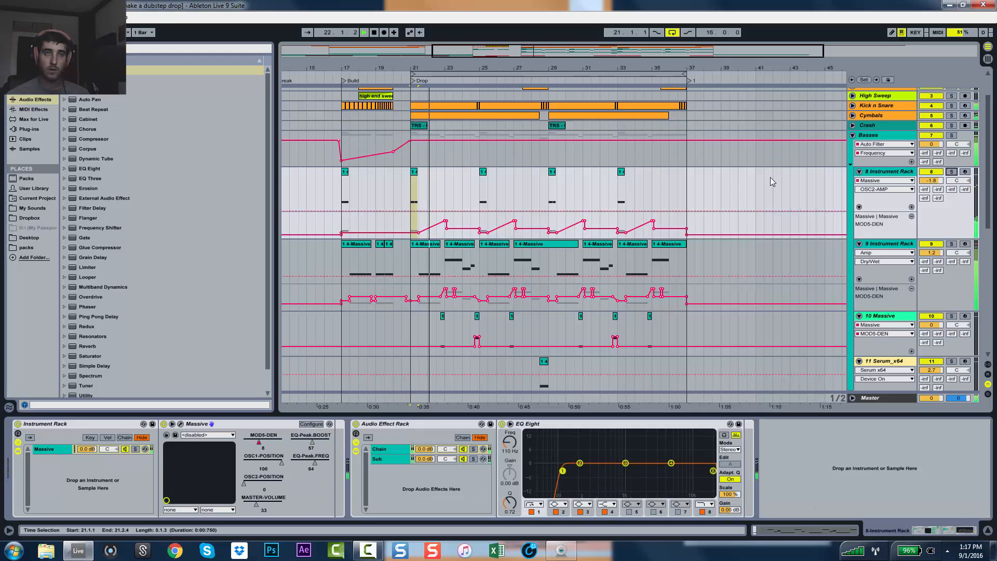
Copy track 8's bars 21 to 29 over bars 29 to 37 again, collapse the device view and play from bar 21.
click(408, 200)
drag(409, 200, 547, 194)
key(ctrl+d)
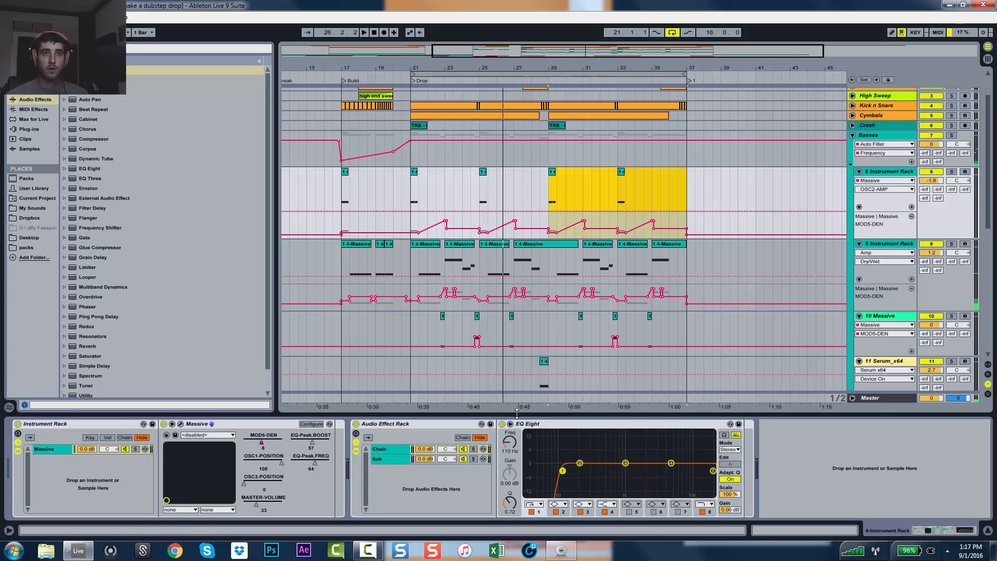
drag(518, 413, 517, 514)
click(412, 188)
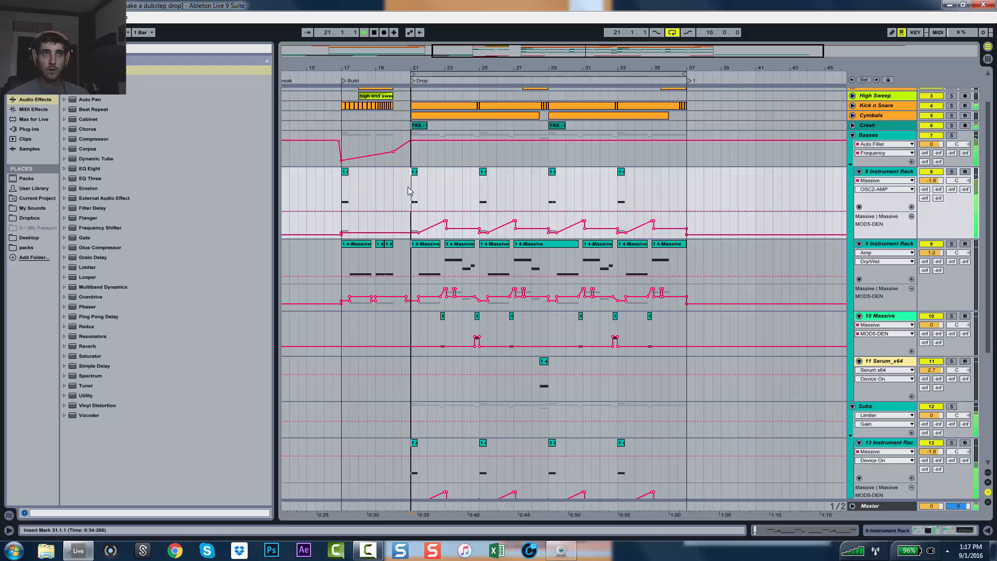
Play the build from bar 17, then play track 8's bass clip from bar 25.
click(338, 181)
key(space)
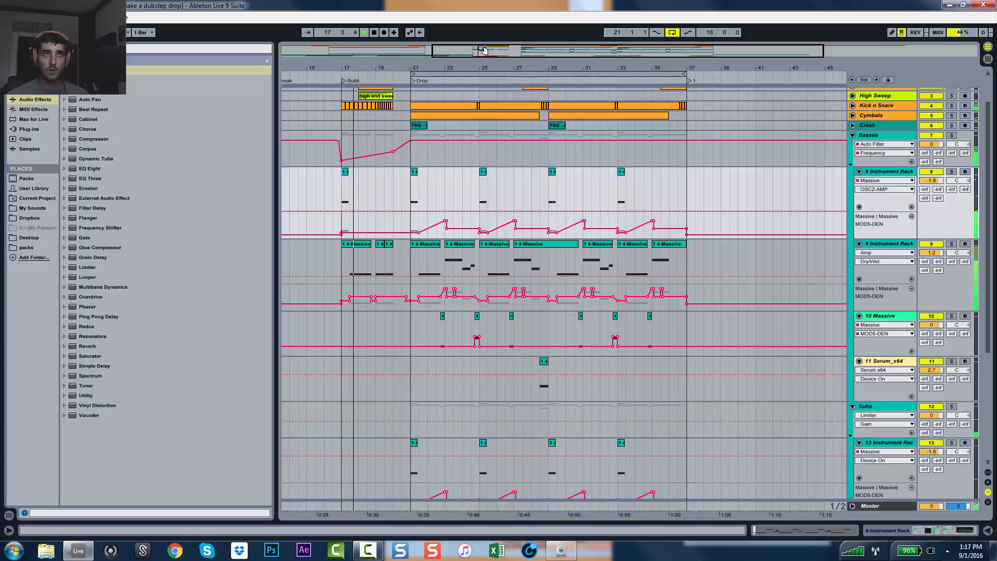
drag(482, 50, 482, 78)
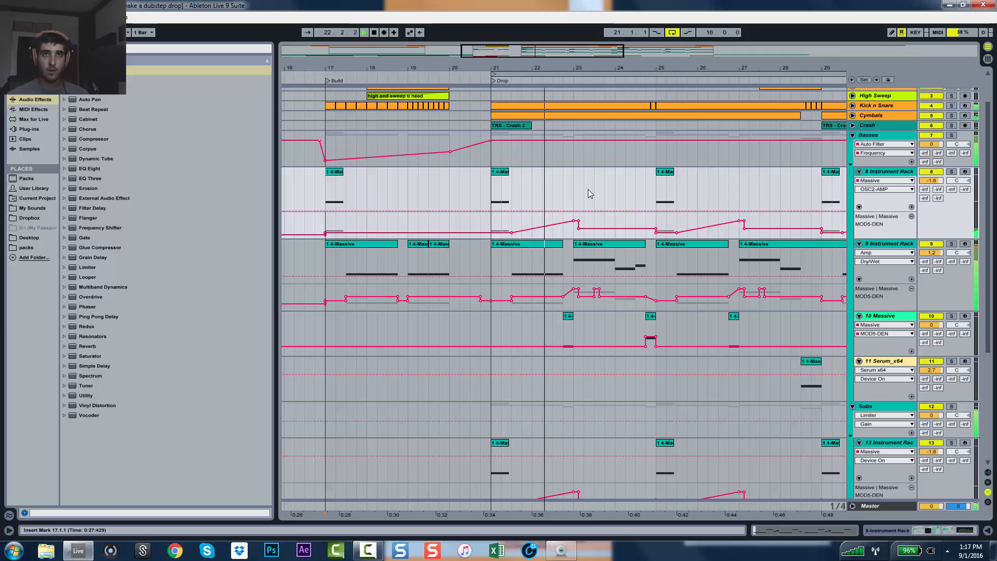
drag(560, 51, 567, 28)
key(space)
click(487, 171)
key(space)
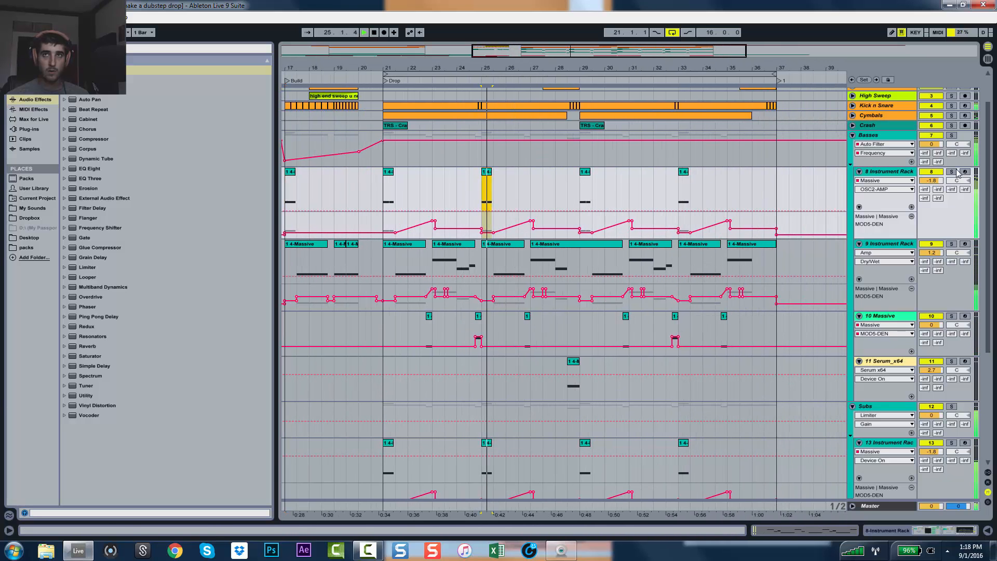
key(space)
Duplicate track 8 and delete the clips at bars 21 and 29 from the new track 9.
double_click(902, 174)
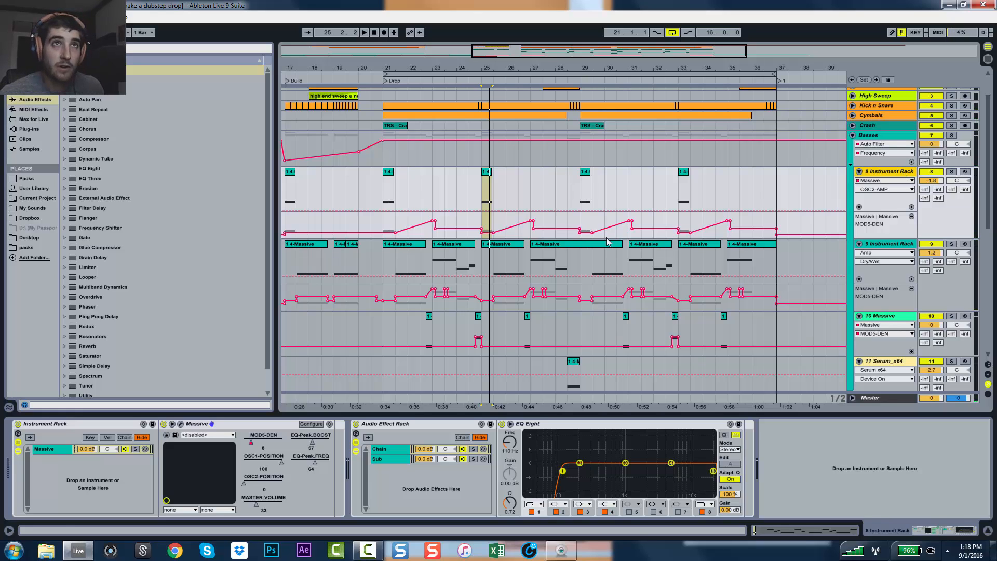
key(ctrl+d)
drag(442, 260, 381, 261)
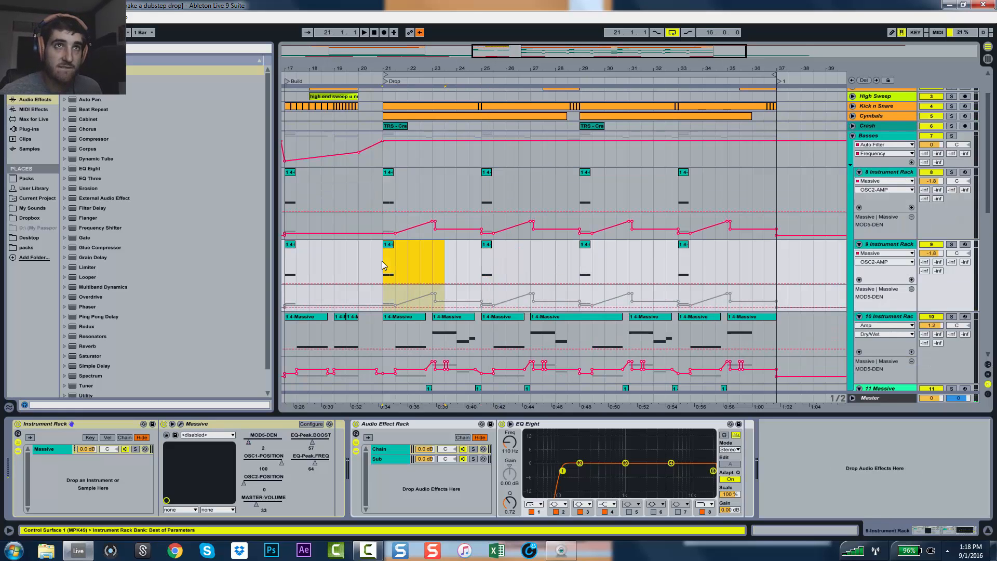
key(Delete)
drag(542, 260, 584, 260)
key(Delete)
click(621, 261)
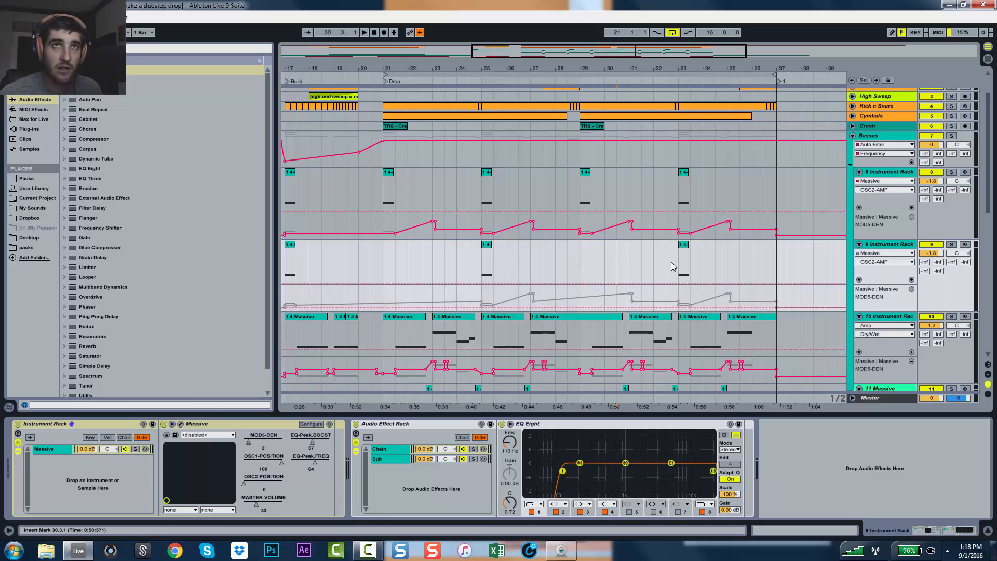
Delete the clips at bars 33 and 25 from track 8.
drag(692, 201, 641, 201)
key(Delete)
drag(520, 203, 395, 205)
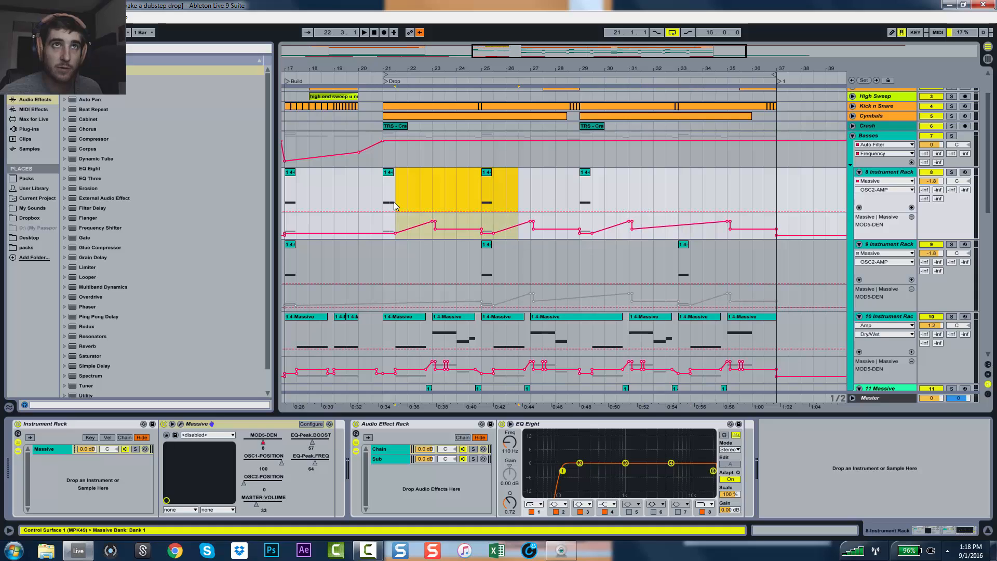
key(Delete)
scroll(445, 202, down, 1)
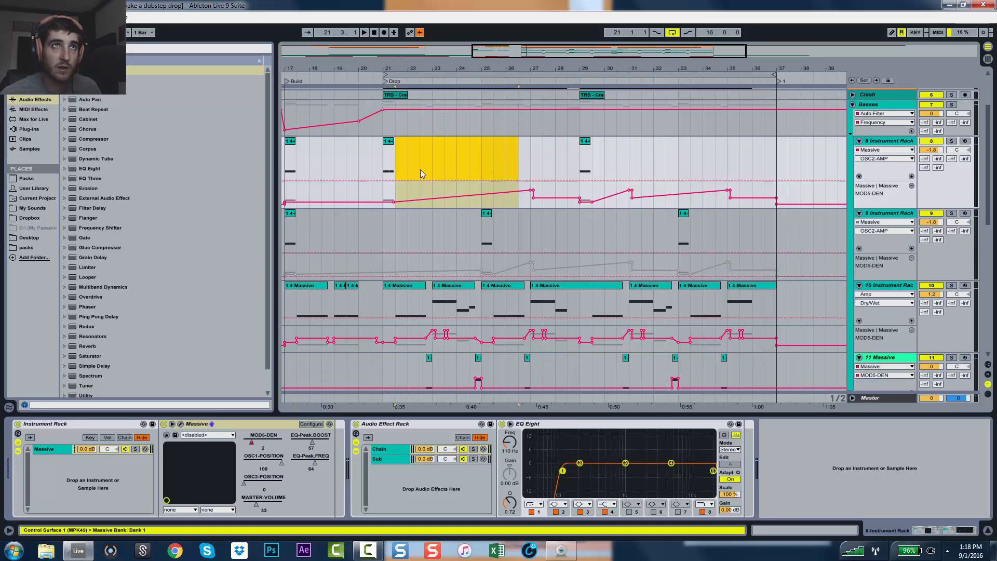
Re-enable the overridden automation and select track 8's clip at bar 21.
click(394, 164)
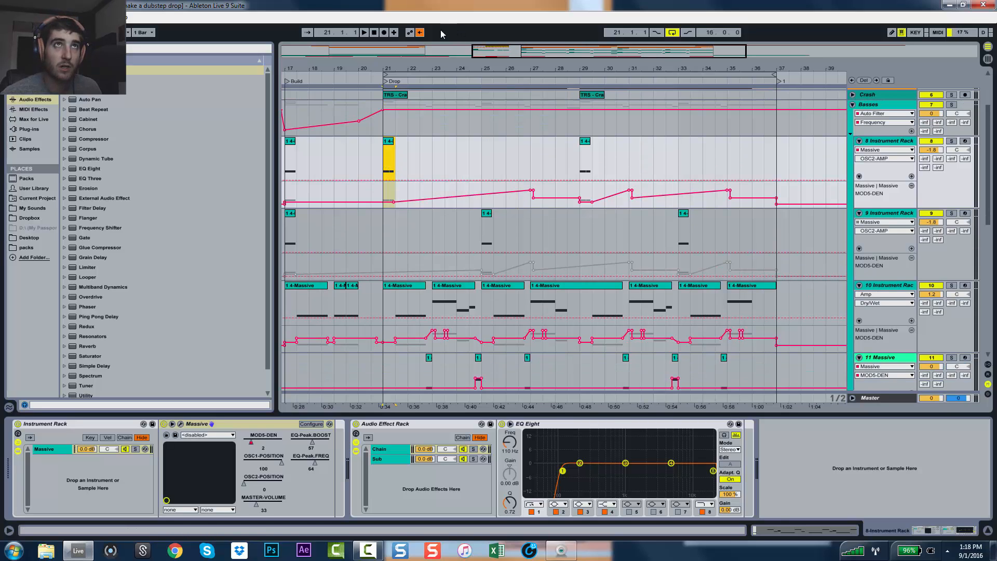
click(419, 32)
click(393, 149)
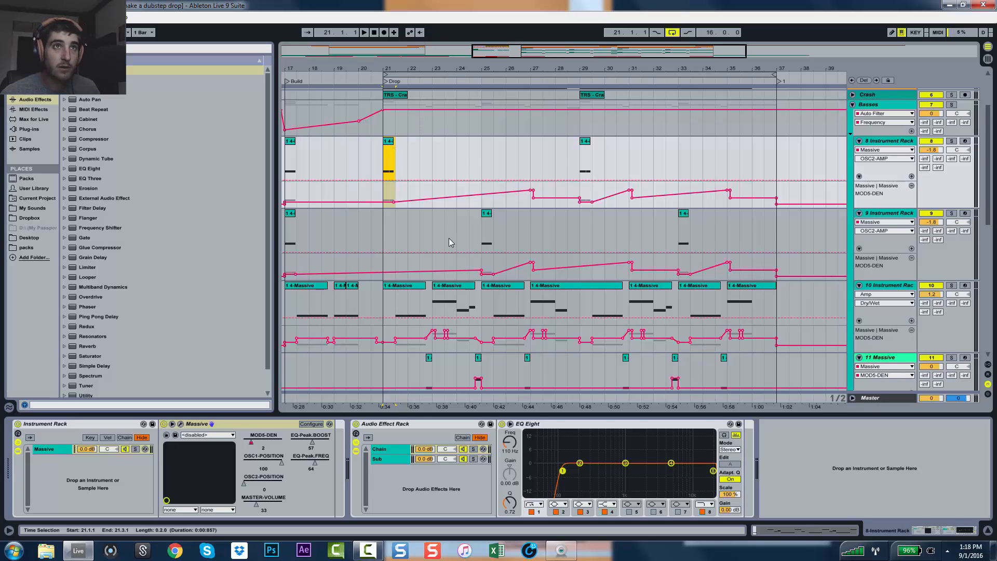
Check the sub clips at bars 21 and 29 on track 14 and play the drop from bar 21.
scroll(395, 249, down, 5)
click(383, 359)
drag(381, 362, 400, 324)
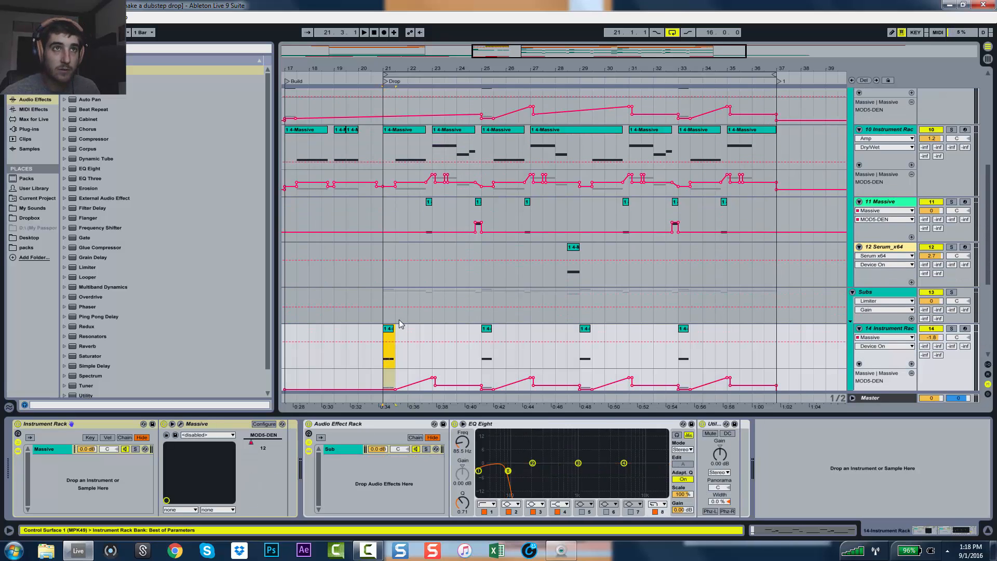
click(581, 358)
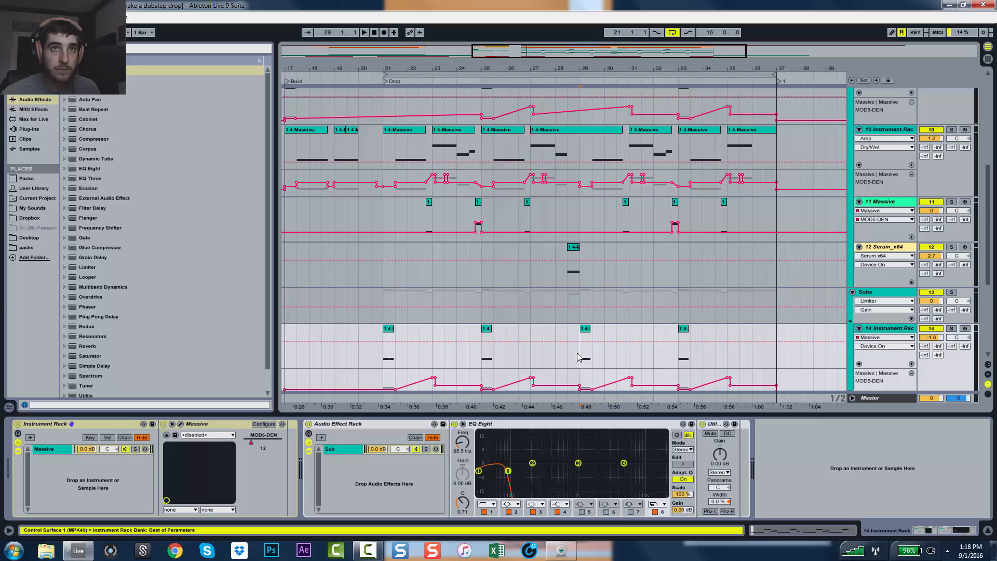
click(376, 365)
key(space)
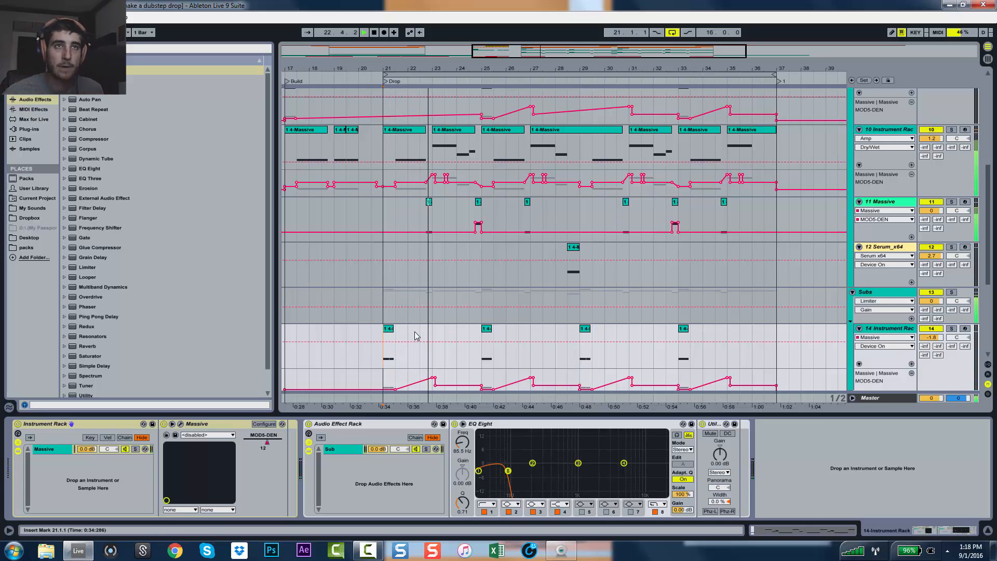
key(space)
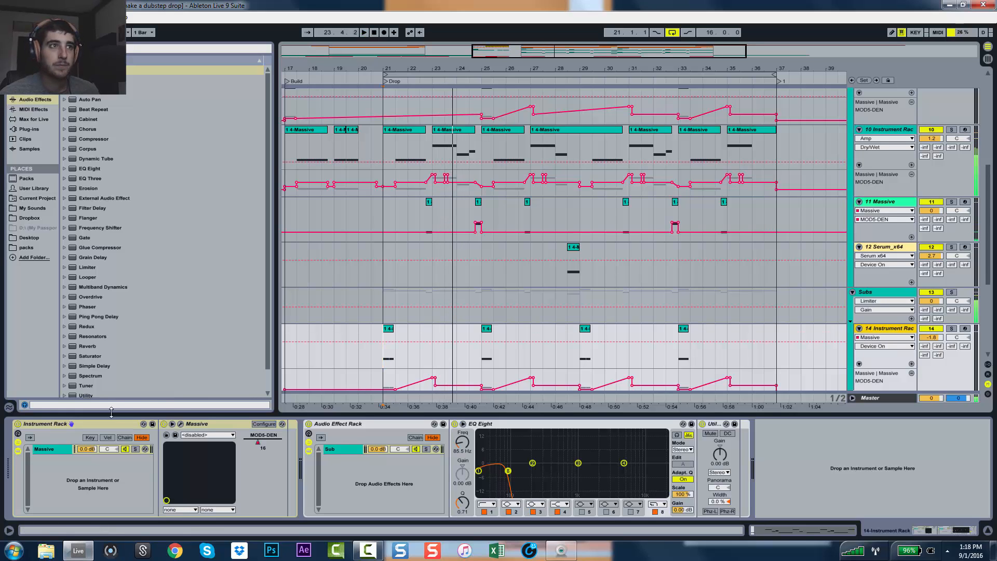
Set the pitchbend in track 14's Massive to 12.00 up and -11.00 down, and close the plug-in window.
click(180, 424)
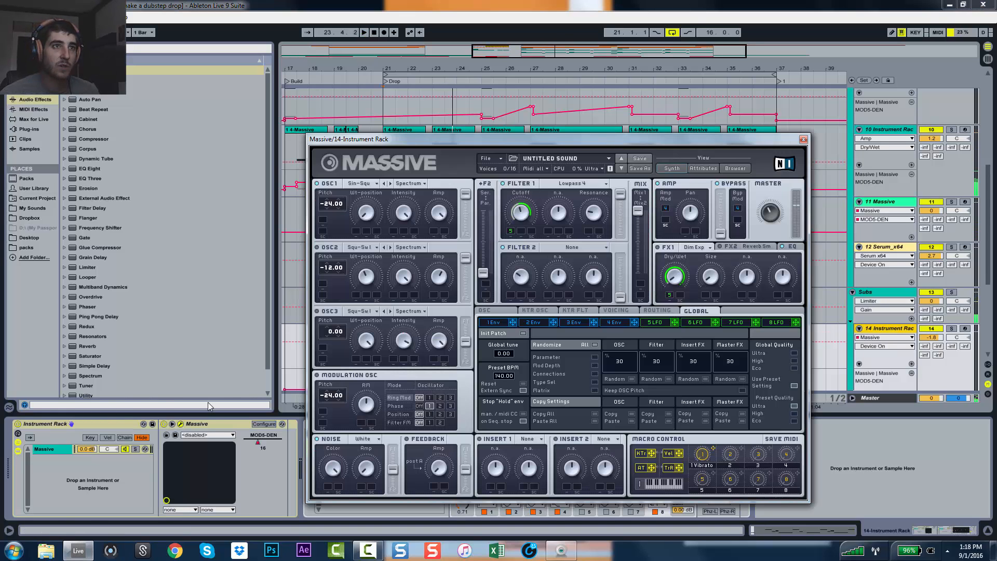
click(490, 310)
drag(543, 357, 545, 353)
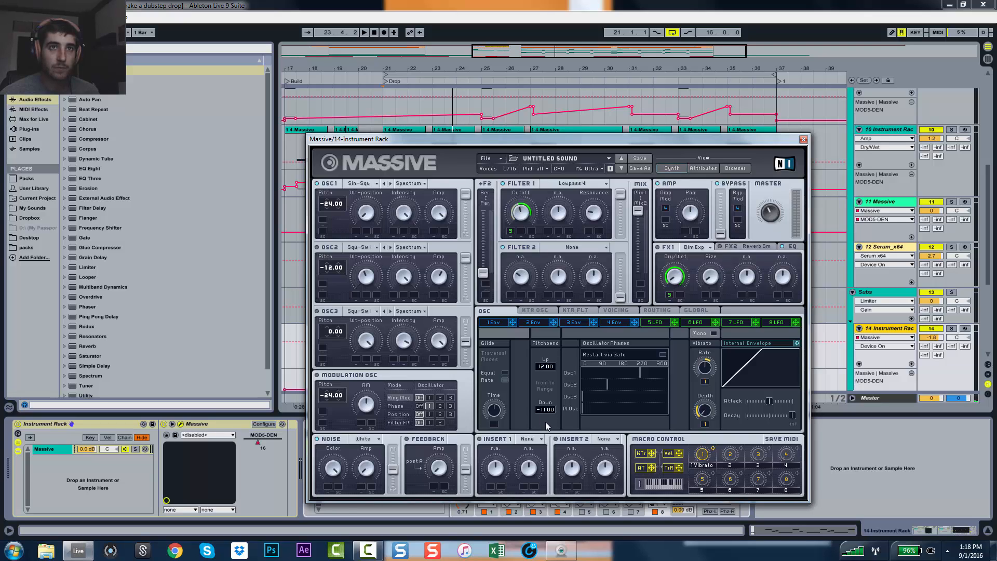
click(804, 139)
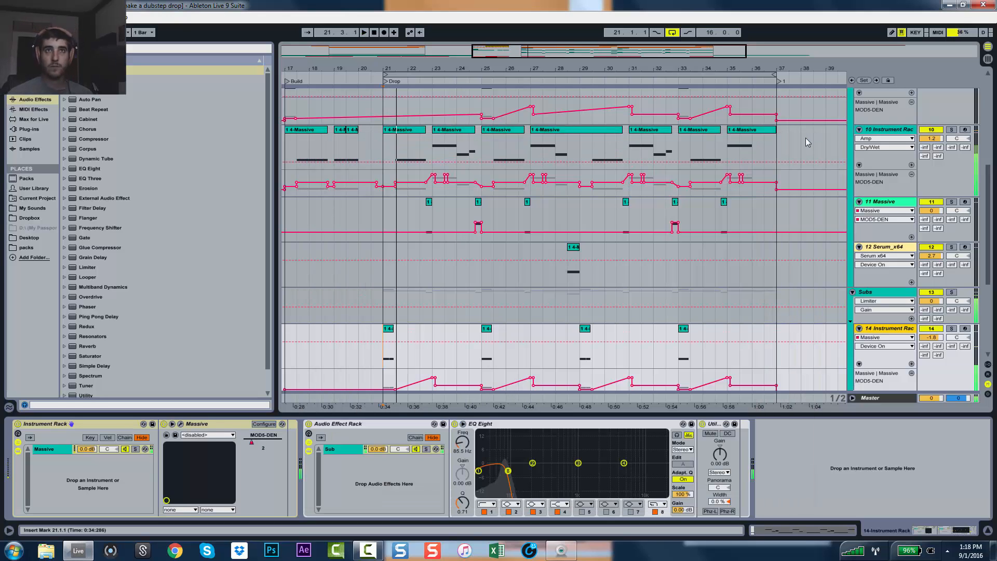
Play the drop from bar 21 and open Massive on track 9.
key(space)
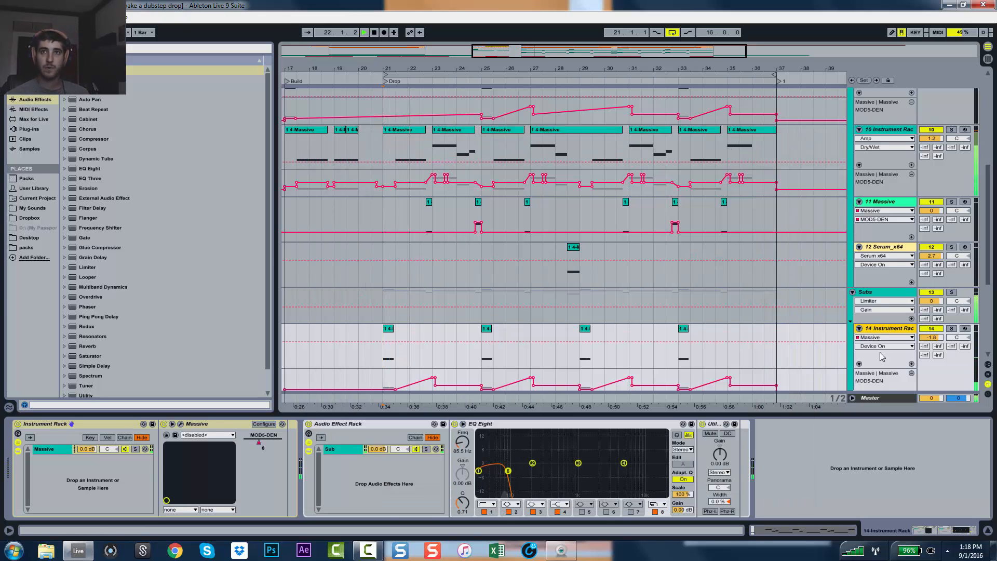
drag(886, 368, 885, 360)
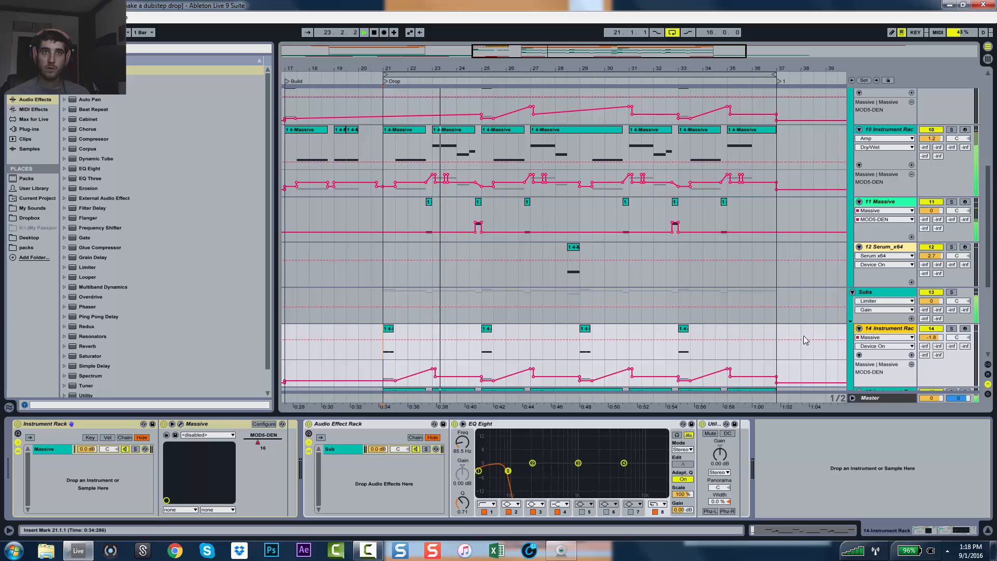
scroll(727, 260, up, 6)
click(901, 238)
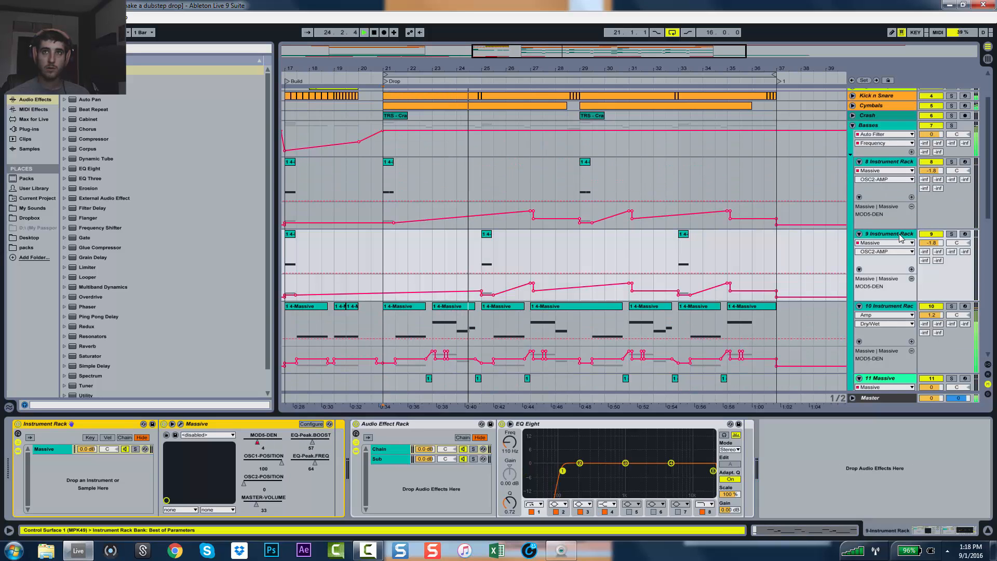
click(181, 424)
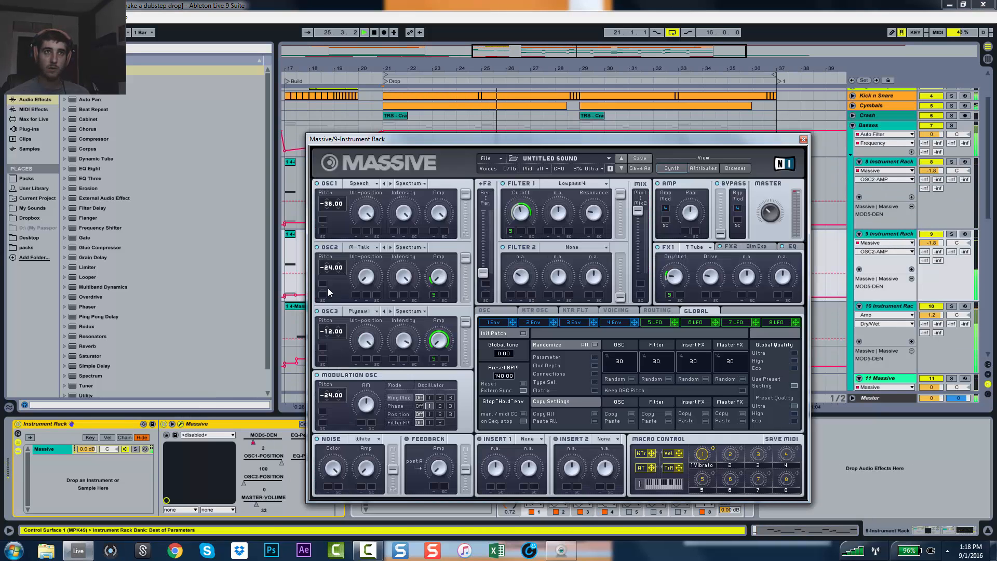
Change OSC1's wavetable in track 9's Massive to Modern Talking and audition the bass from bar 25.
key(space)
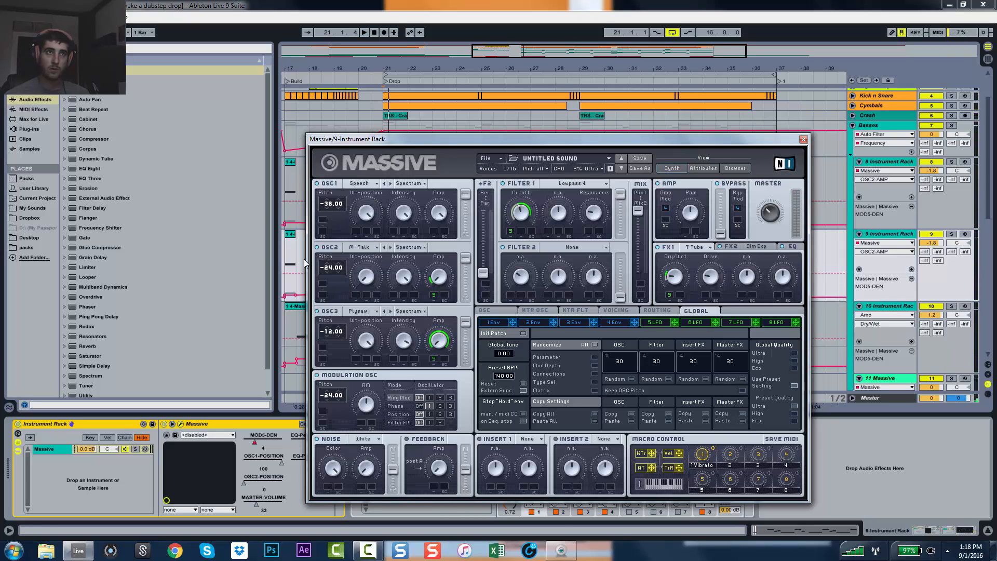
key(space)
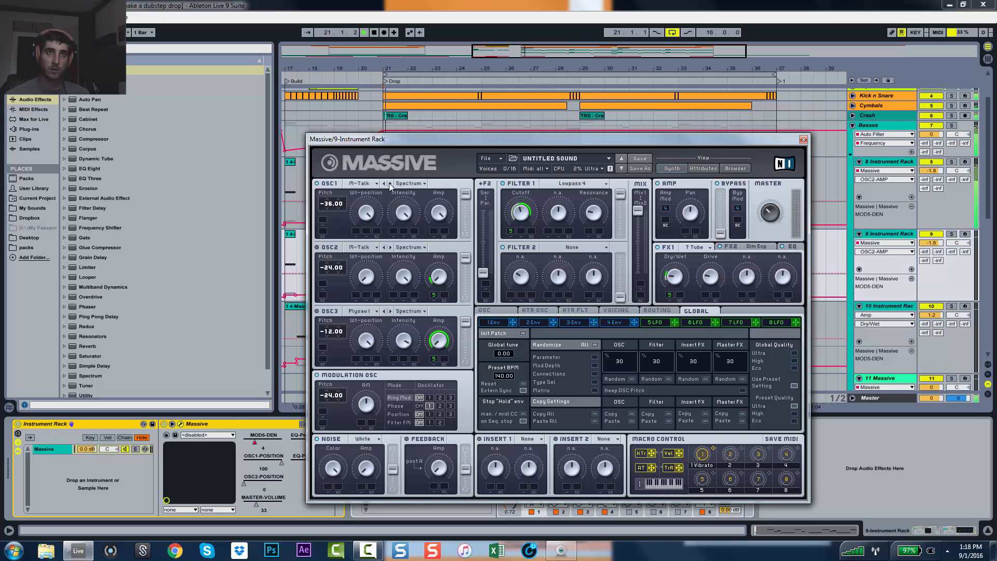
key(space)
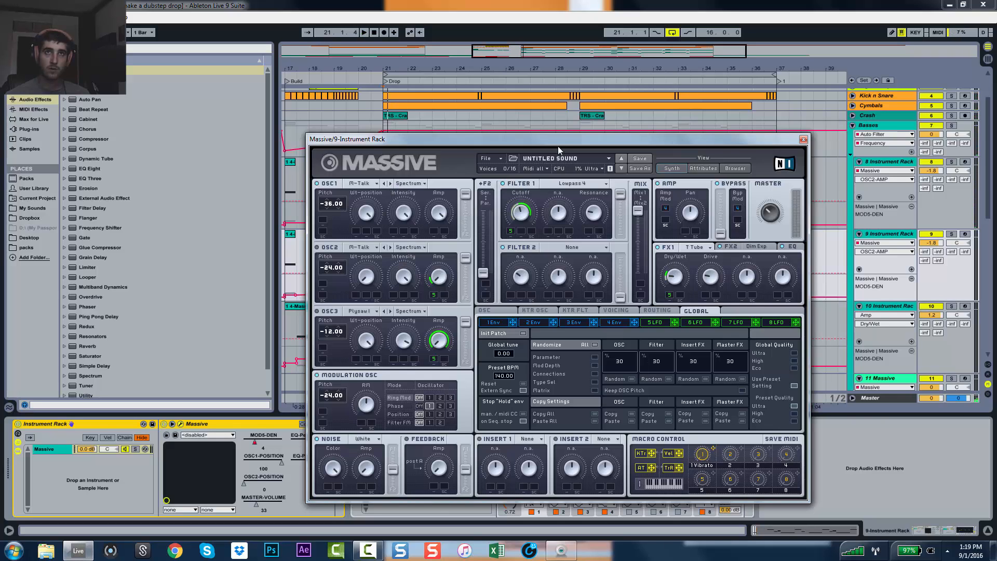
drag(558, 148, 599, 324)
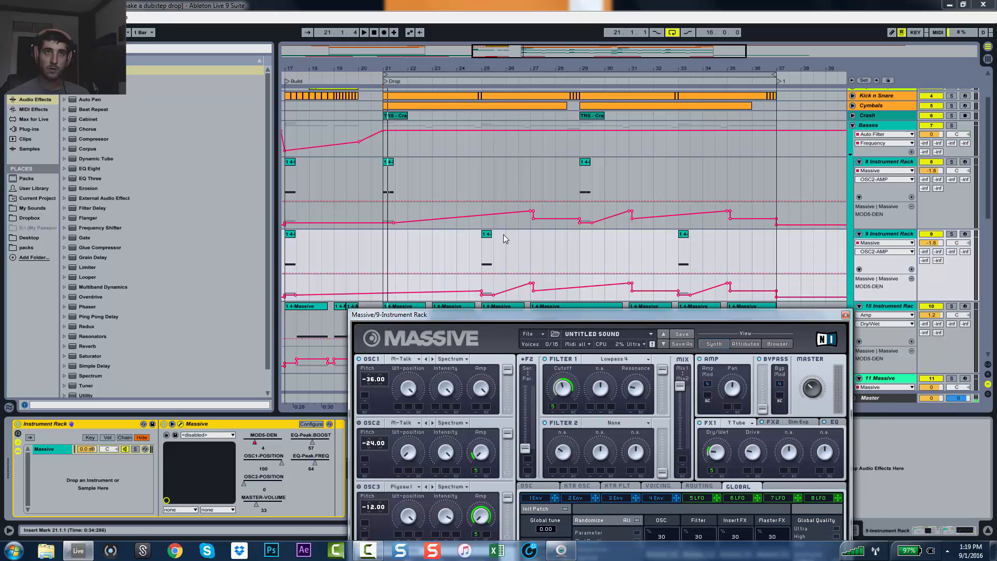
click(490, 238)
key(space)
drag(538, 318, 546, 195)
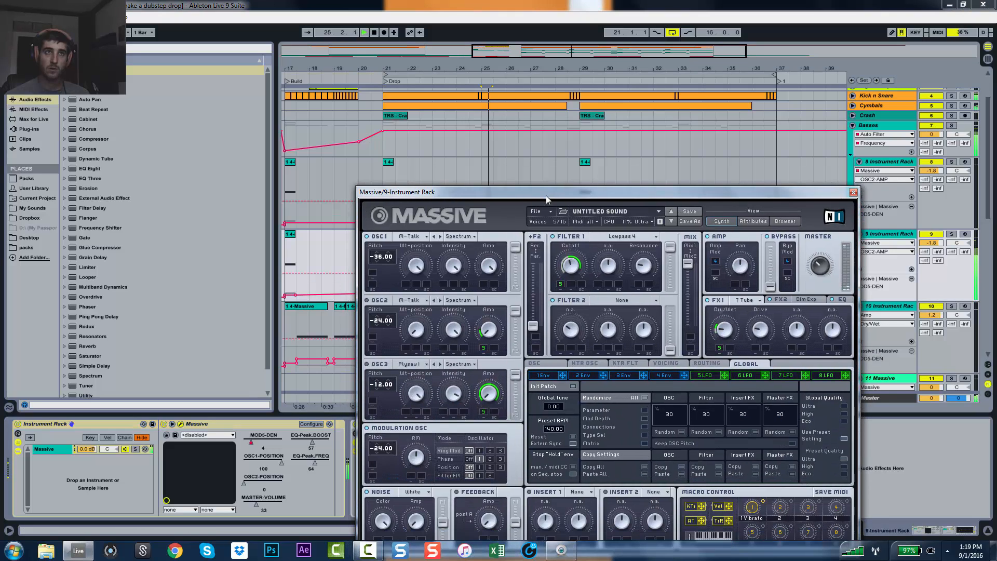
key(space)
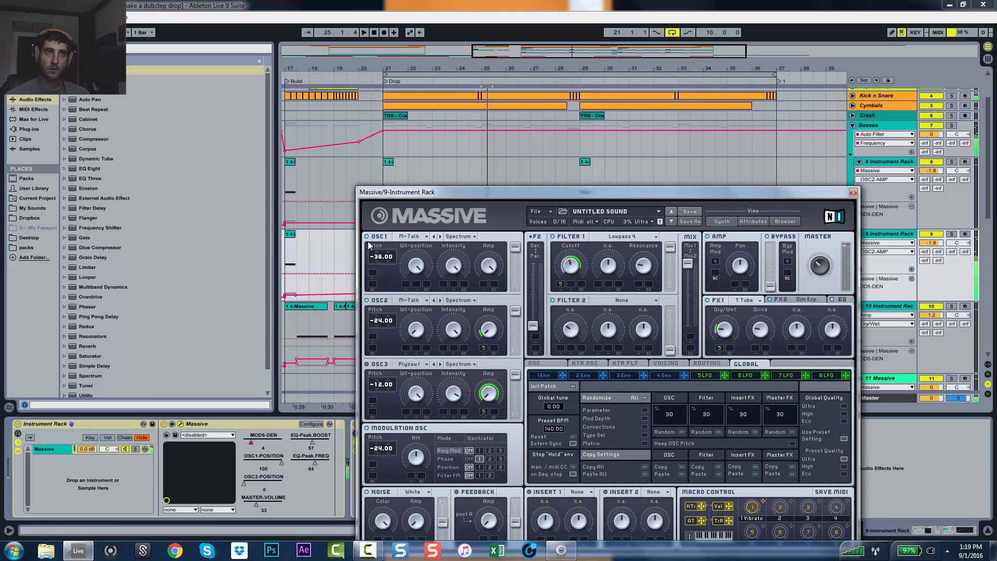
Toggle OSC1 to compare the sound and raise OSC2's Amp while auditioning from bar 25.
click(367, 237)
key(space)
key(space)
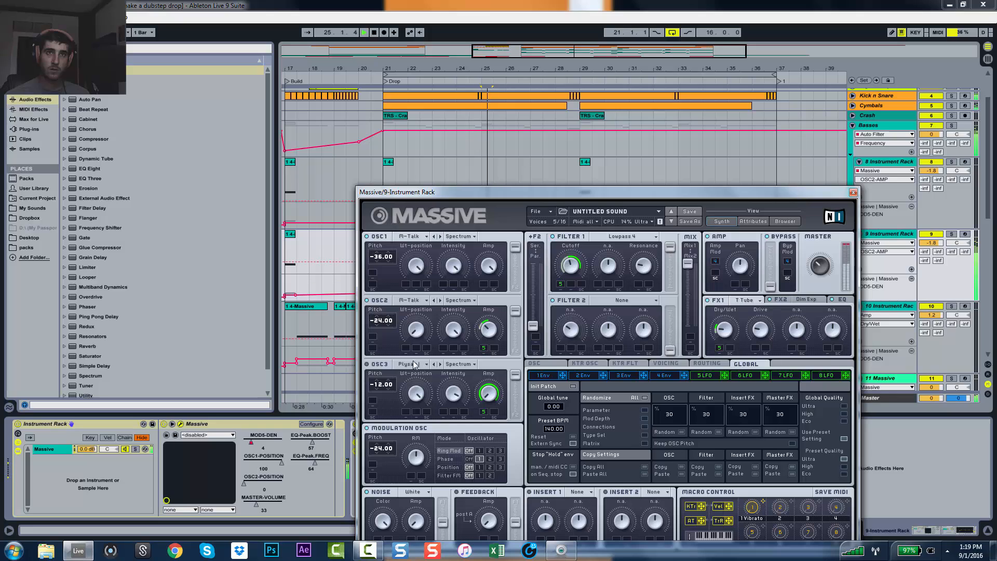
Adjust the unison spread's Pitch Cutoff fader in Massive's voicing settings, trying an upper value of 0.62 and setting it to -1.00.
click(556, 366)
click(623, 375)
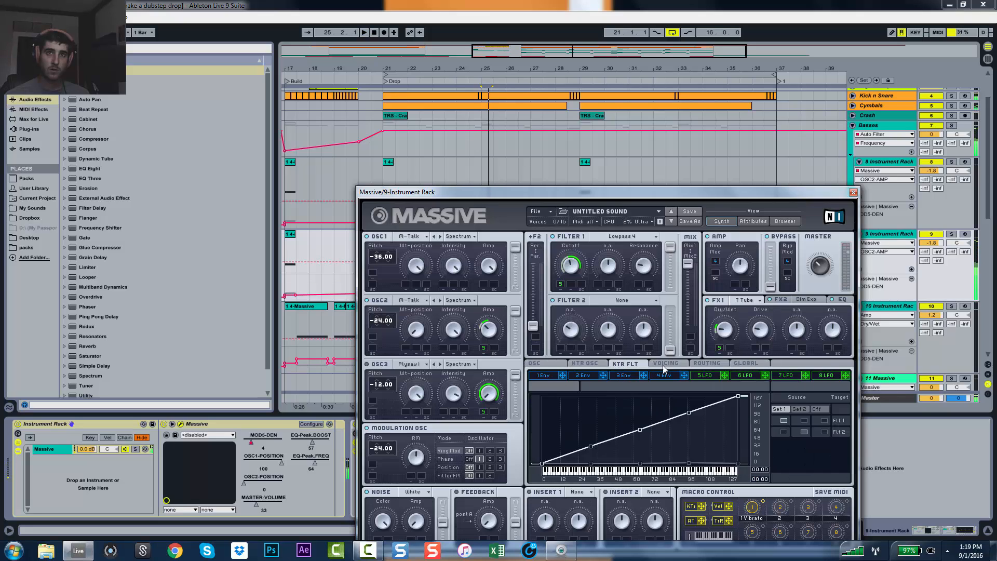
click(666, 364)
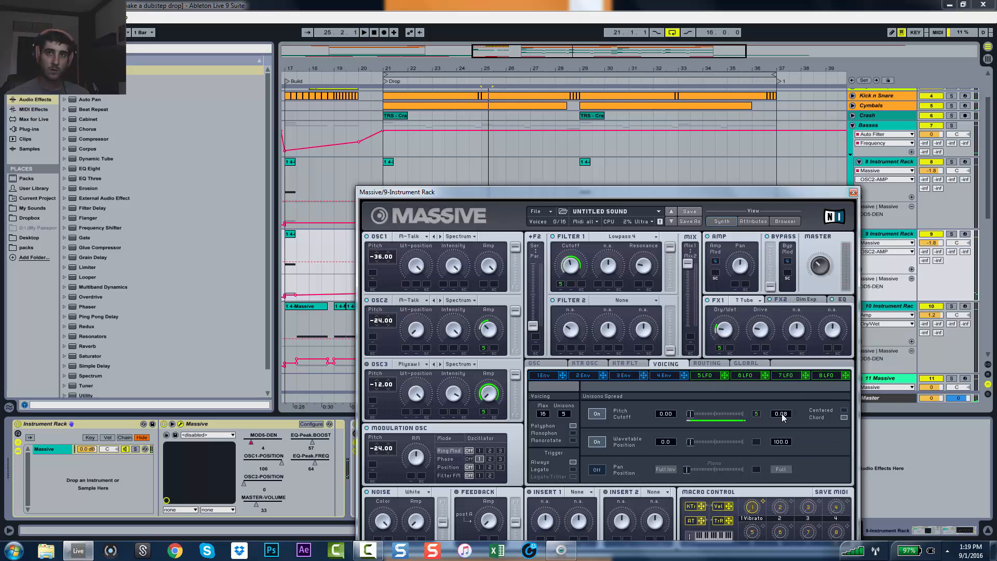
drag(782, 415, 783, 418)
key(space)
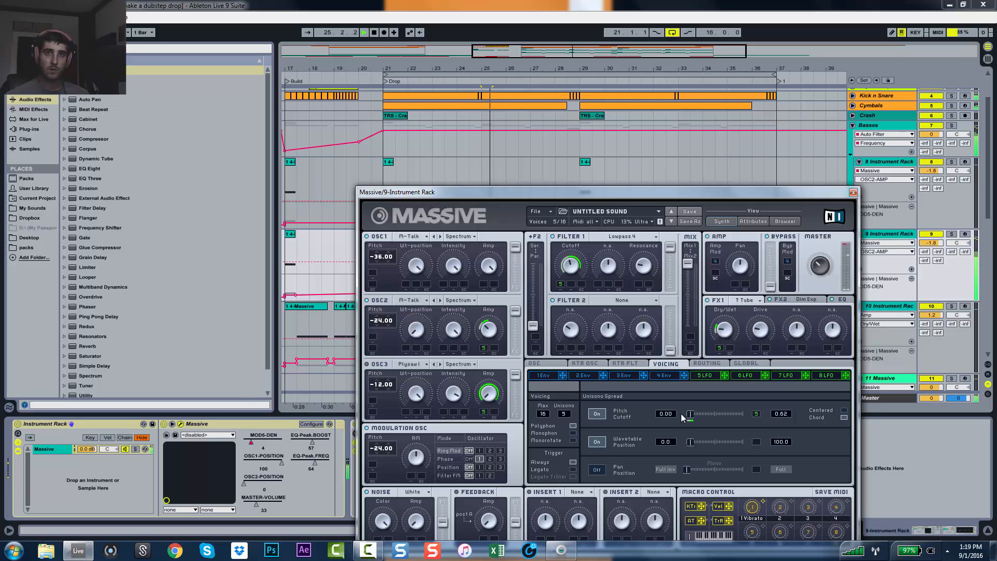
drag(682, 417, 679, 415)
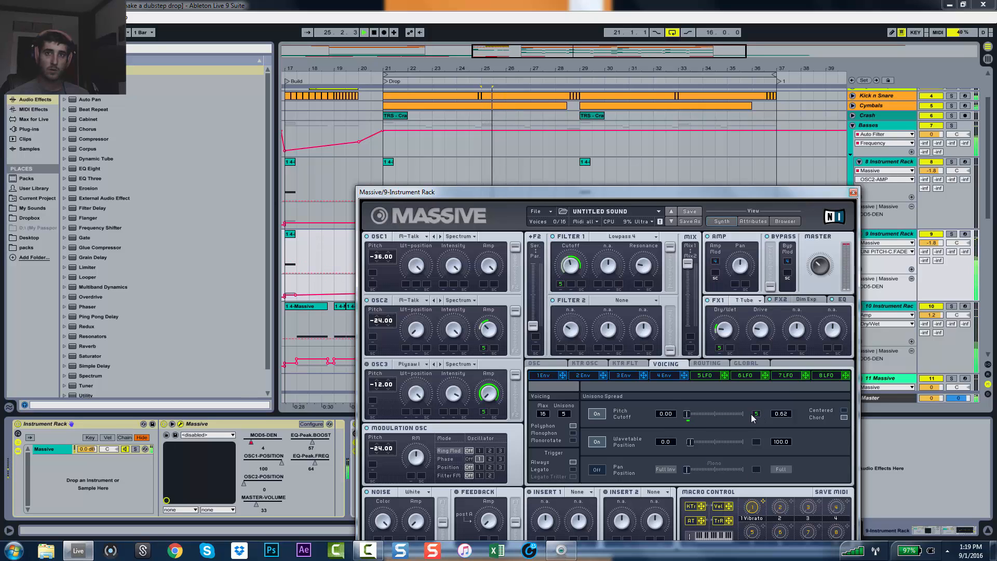
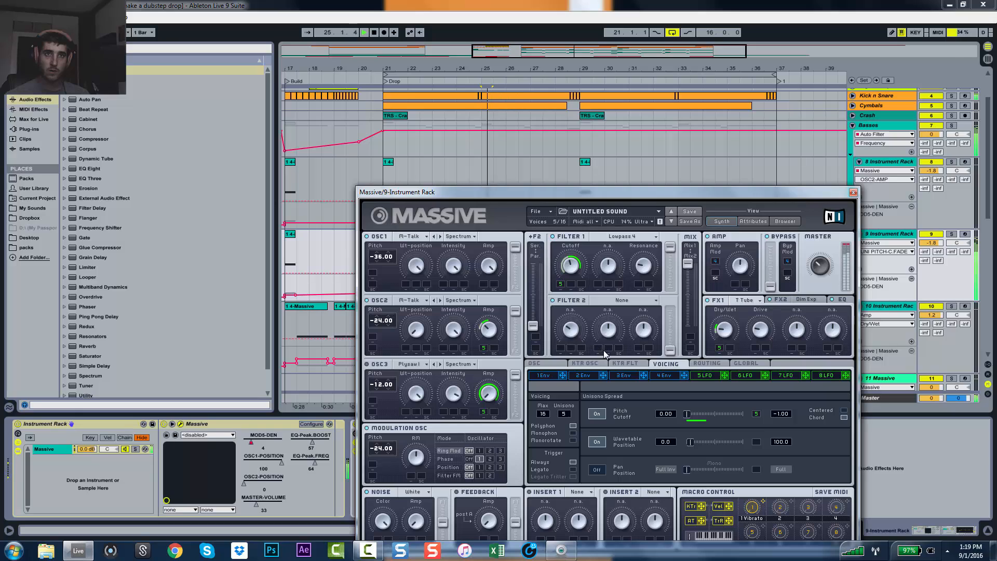
Set OSC3's pitch to -24.00 in track 9's Massive, auditioning the bass from bar 25, and close the synth.
click(705, 375)
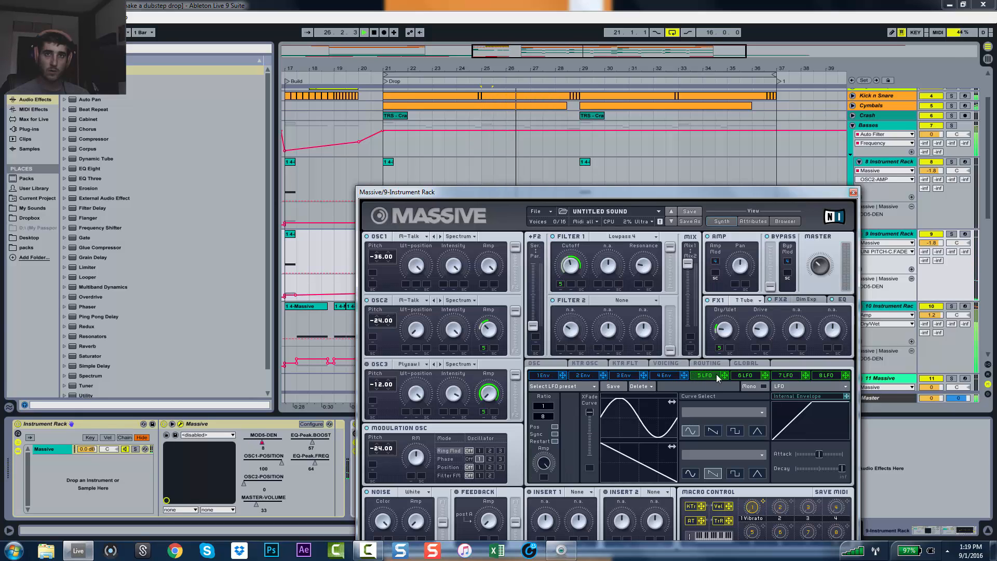
click(533, 363)
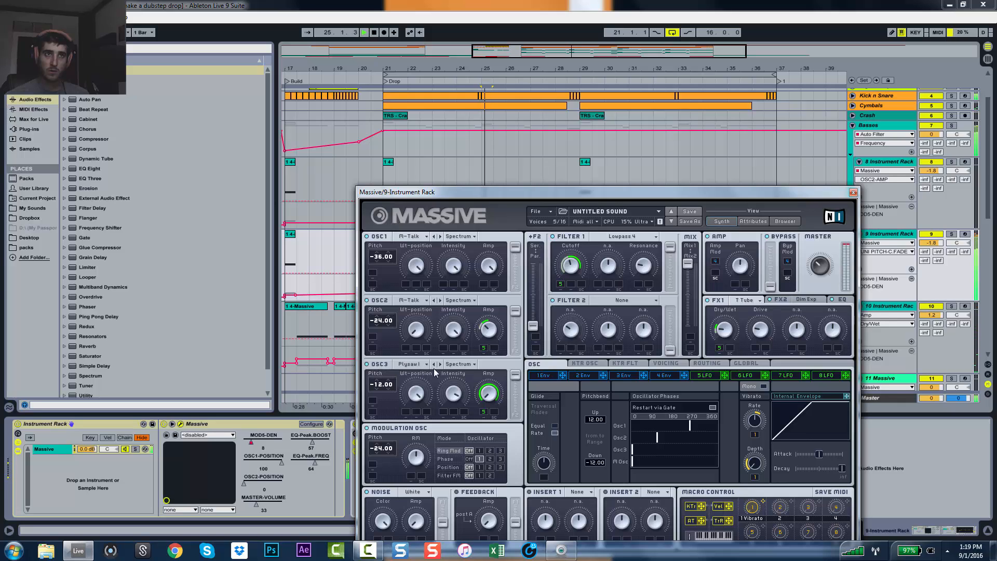
key(space)
drag(419, 422, 423, 468)
key(space)
key(space)
key(space)
drag(383, 385, 379, 395)
key(space)
key(space)
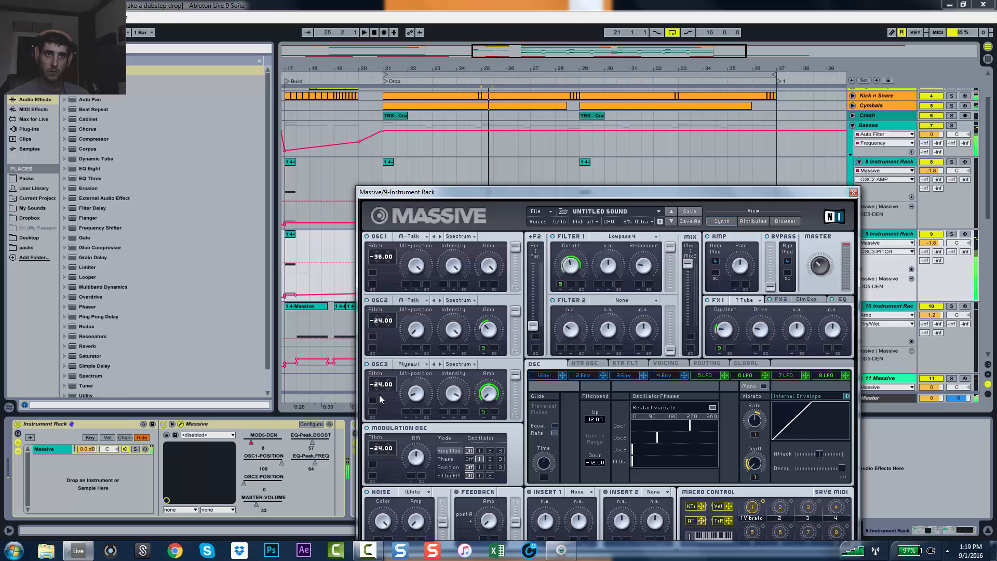
click(853, 192)
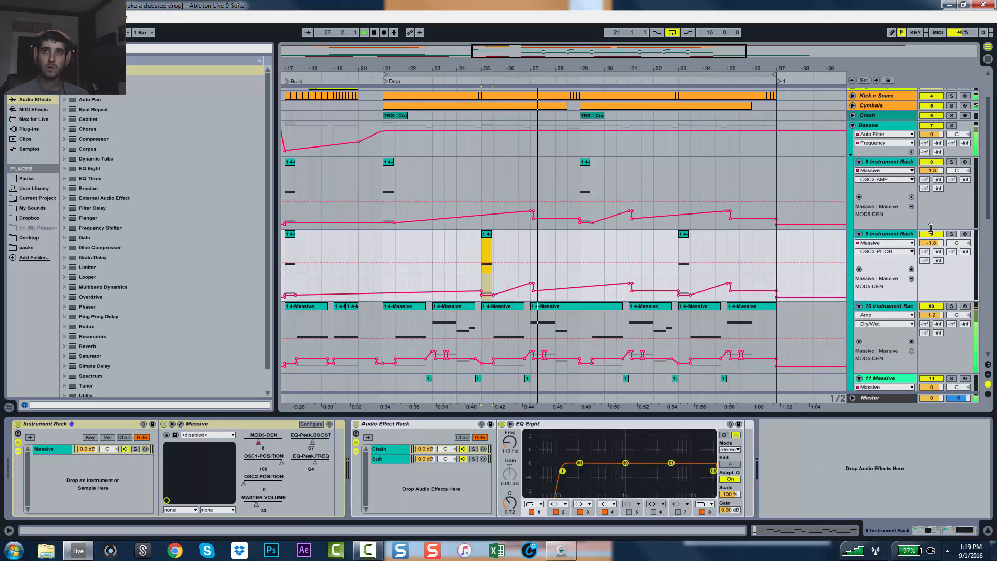
Lower the volume of tracks 8 and 9 together to -2.8 dB.
click(886, 234)
shift+click(885, 162)
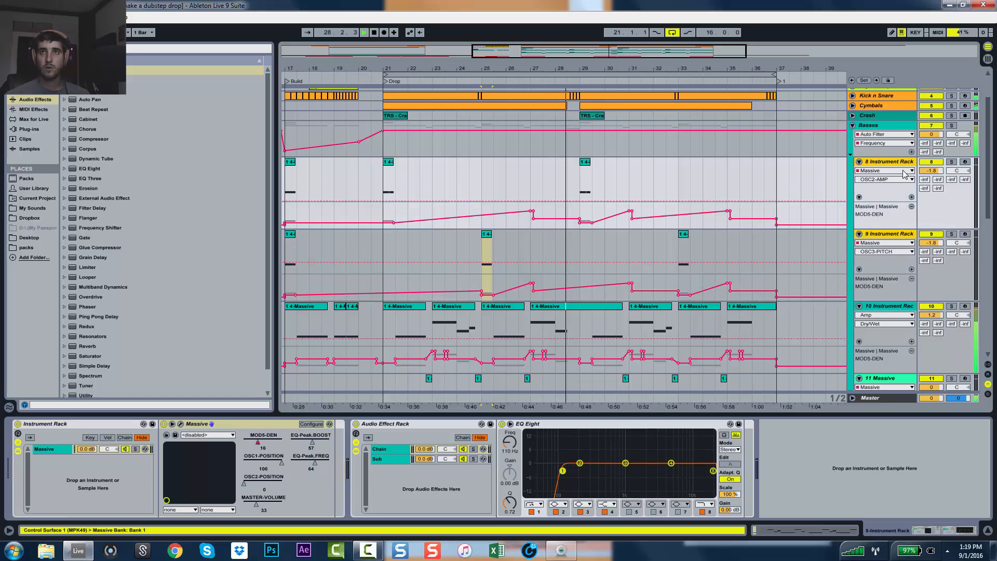
drag(932, 171, 933, 180)
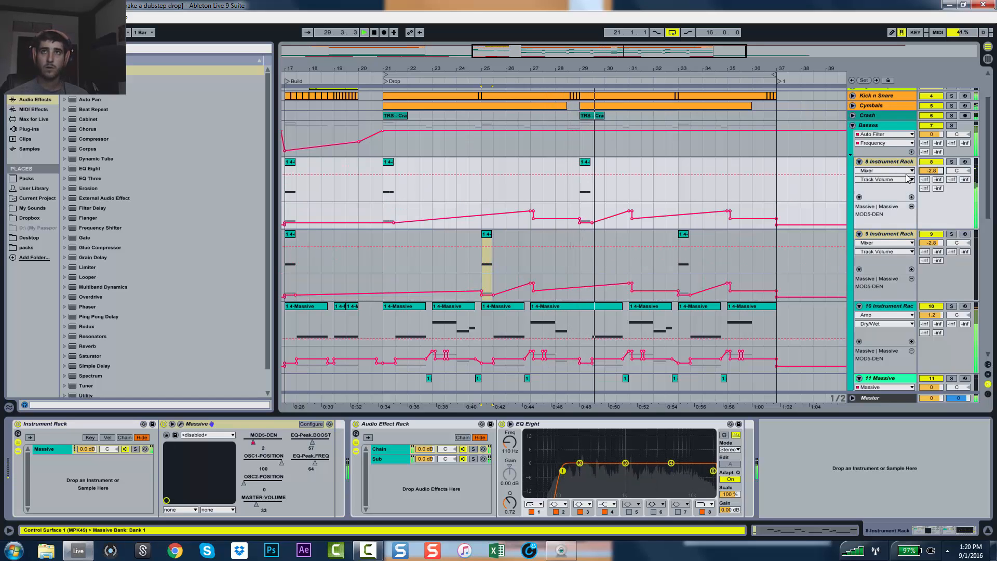
scroll(757, 207, down, 2)
click(775, 233)
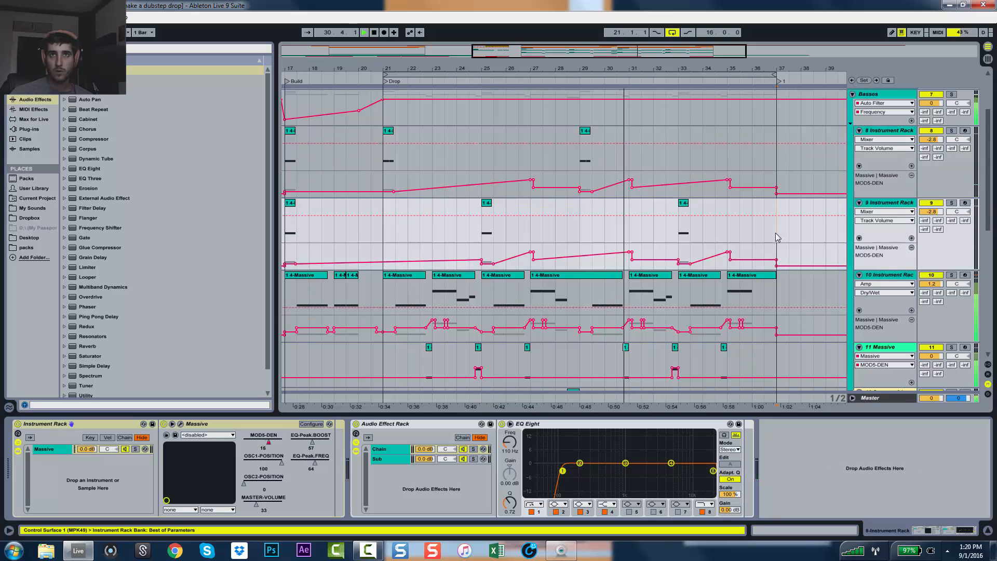
Audition track 9's bass hits at bars 33 and 25 to compare them.
click(883, 94)
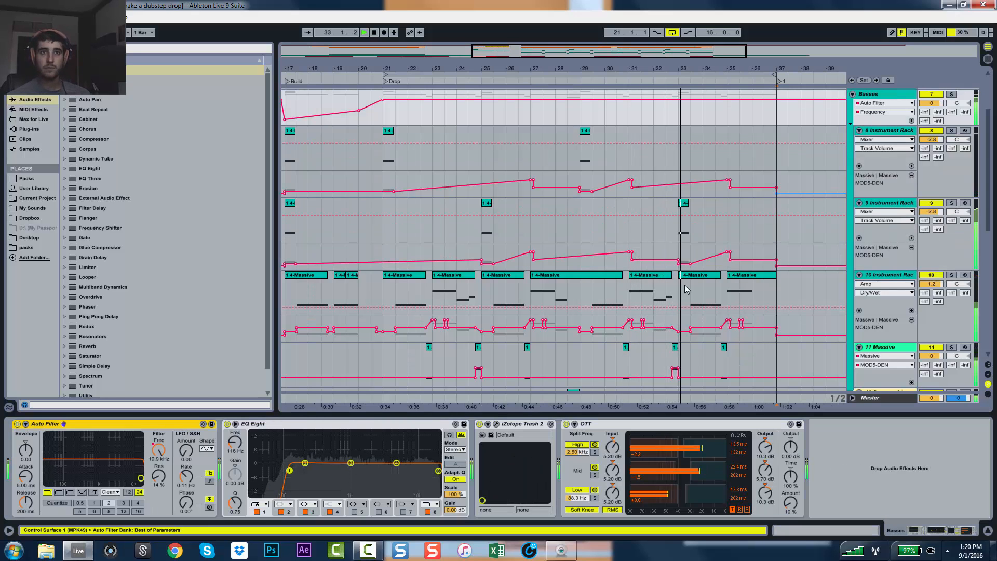
click(683, 232)
key(space)
key(space)
click(487, 203)
key(space)
key(space)
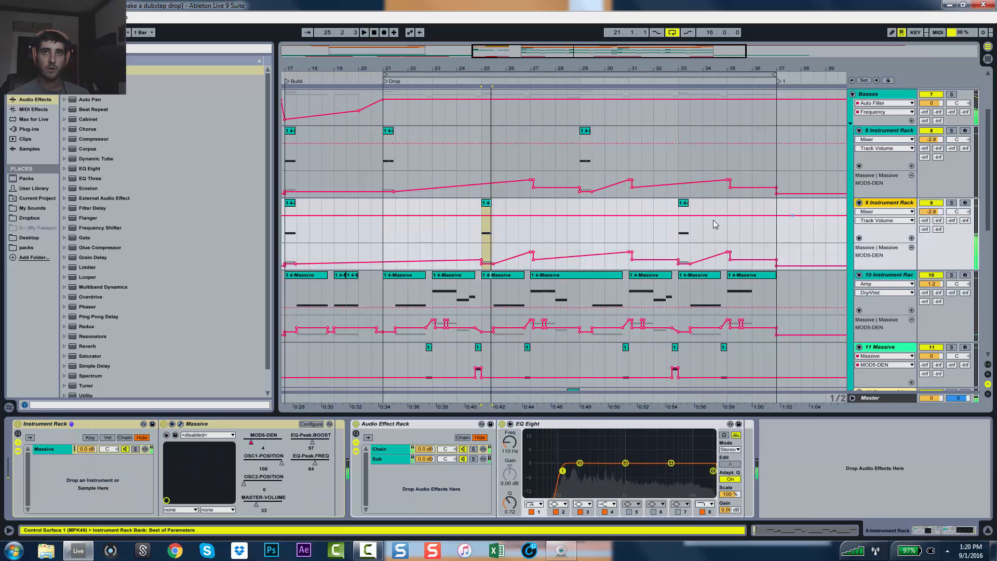
Try transposing the note in track 9's bar 33 clip to D2 and D4 while playing it.
click(684, 207)
double_click(687, 207)
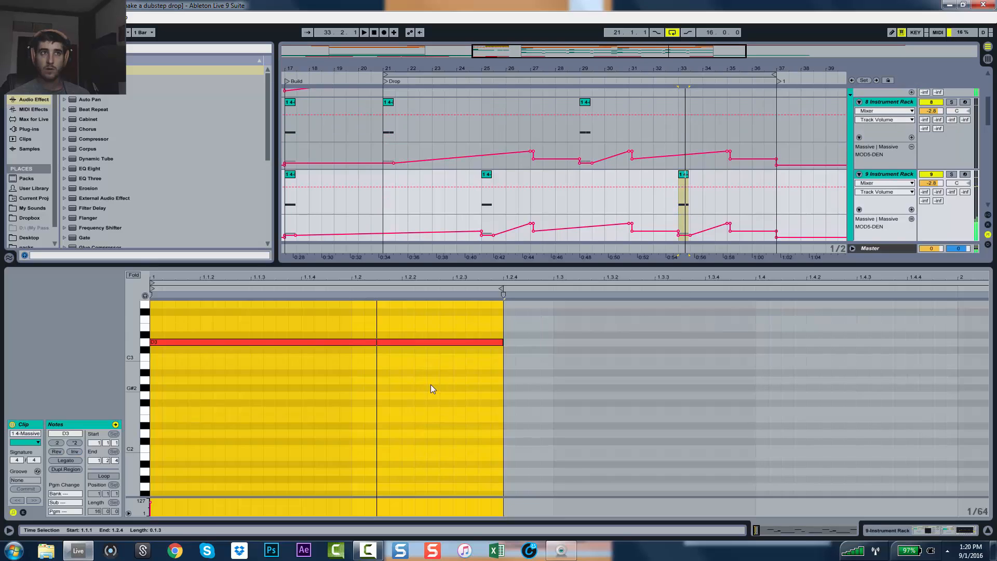
drag(417, 390, 423, 347)
key(shift+Down)
key(space)
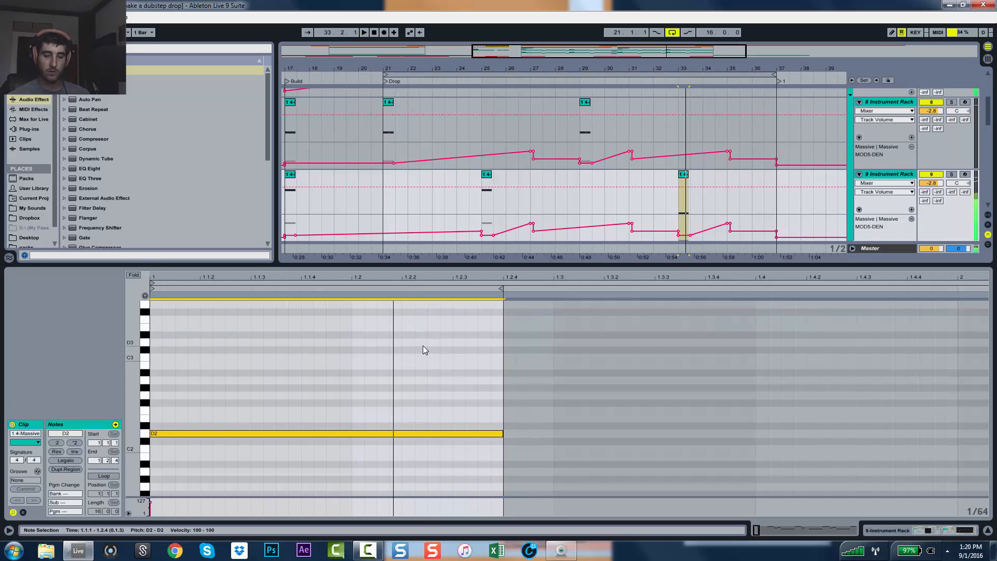
key(shift+Up)
key(shift+Up)
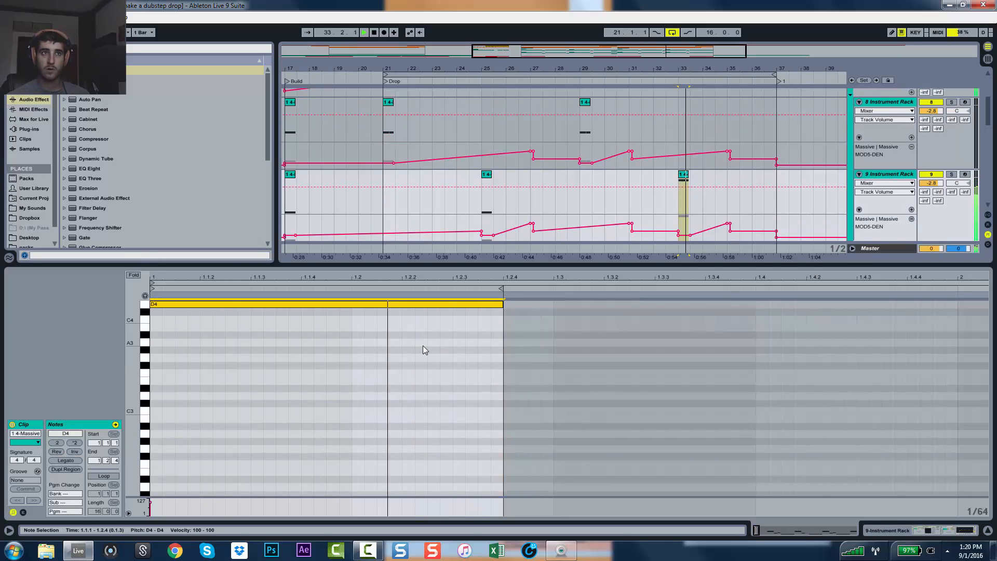
click(642, 182)
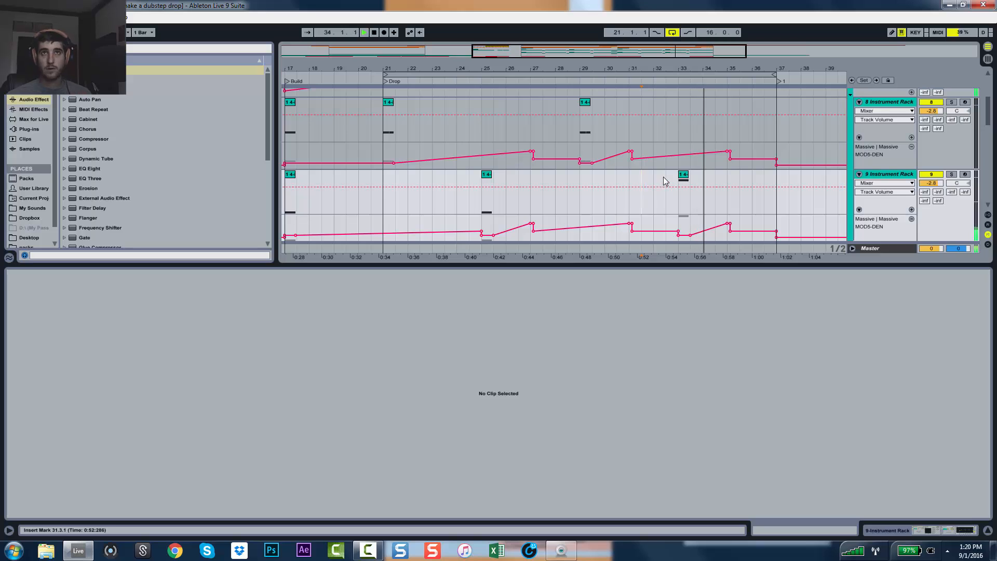
Transpose the note in track 9's bar 33 clip back down an octave to D3, audition it and collapse the note editor.
click(684, 174)
click(441, 329)
key(space)
click(442, 304)
key(shift+Down)
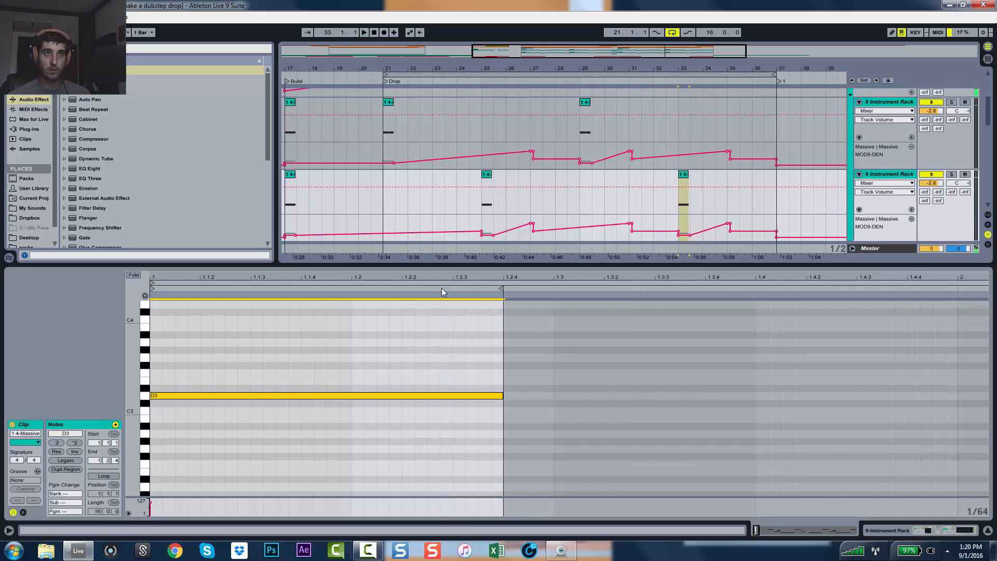
key(space)
key(space)
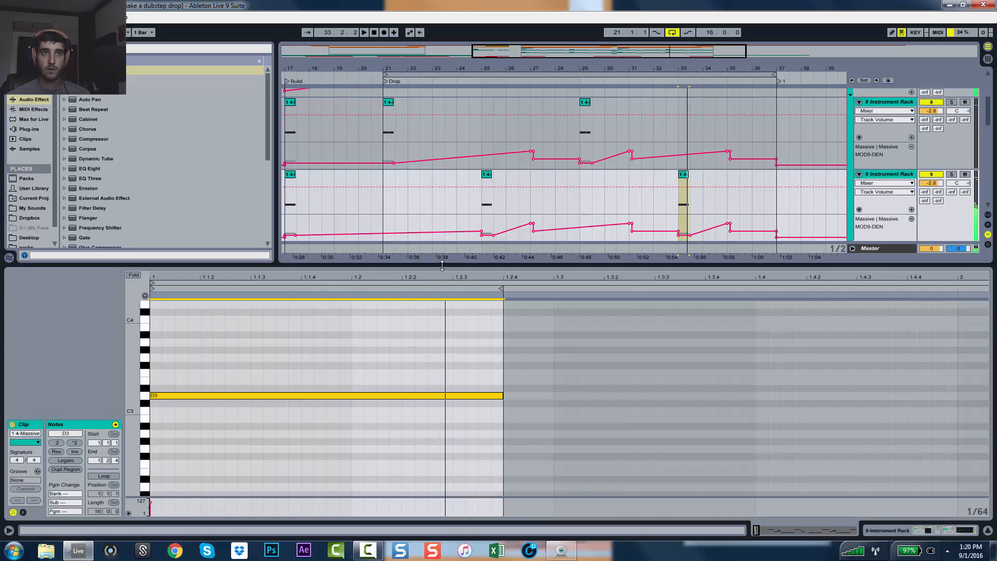
drag(438, 266, 448, 493)
scroll(538, 338, up, 4)
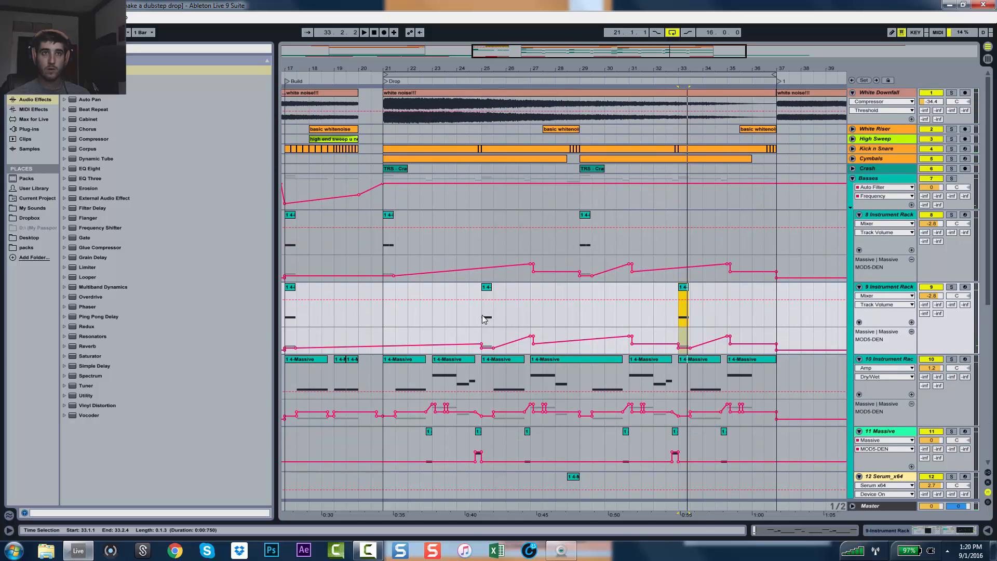
Open Massive on track 9 and modulate OSC1's Wt-position with LFO 5, lowering the base position to 0 while auditioning from bar 25.
click(485, 286)
double_click(485, 286)
click(877, 175)
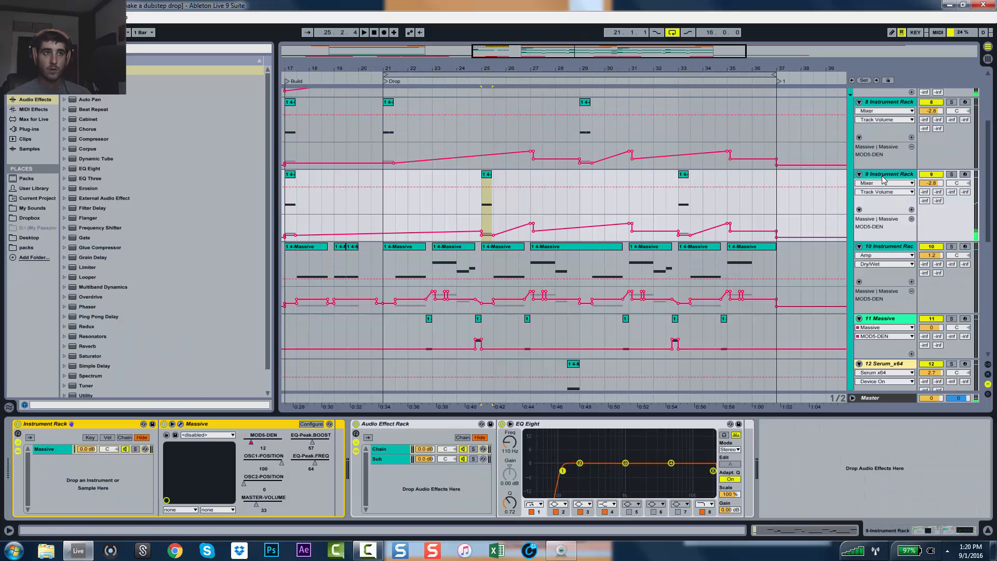
click(180, 424)
key(space)
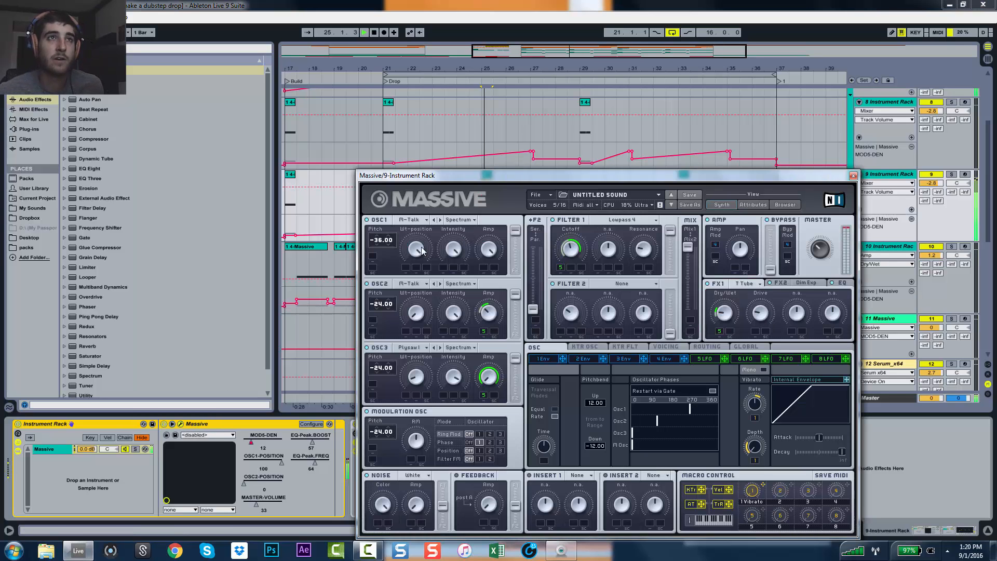
drag(415, 250, 410, 262)
key(space)
key(space)
key(space)
Change OSC1's wavetable to Chrom and its pitch to -24.00 while auditioning from bar 25.
key(space)
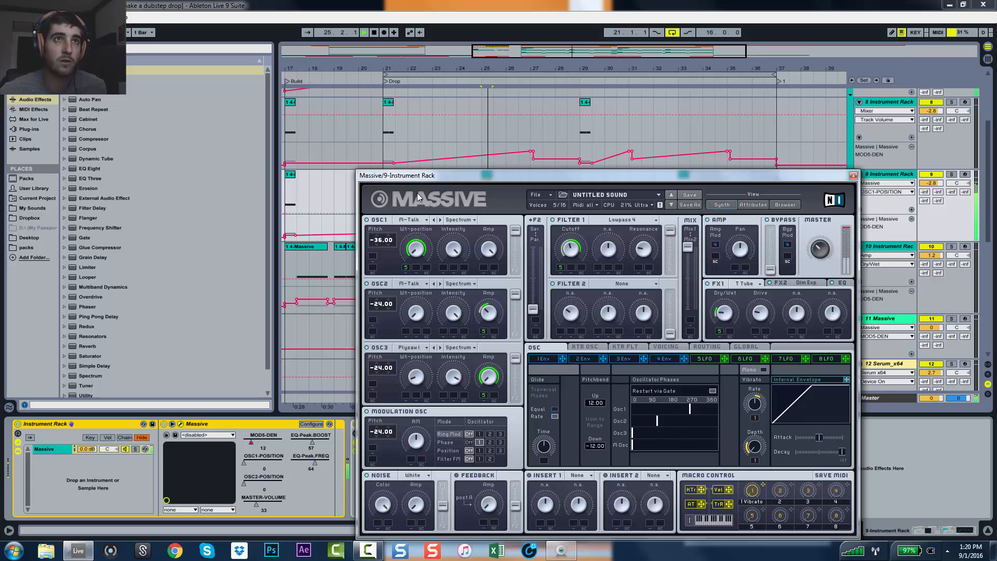
key(space)
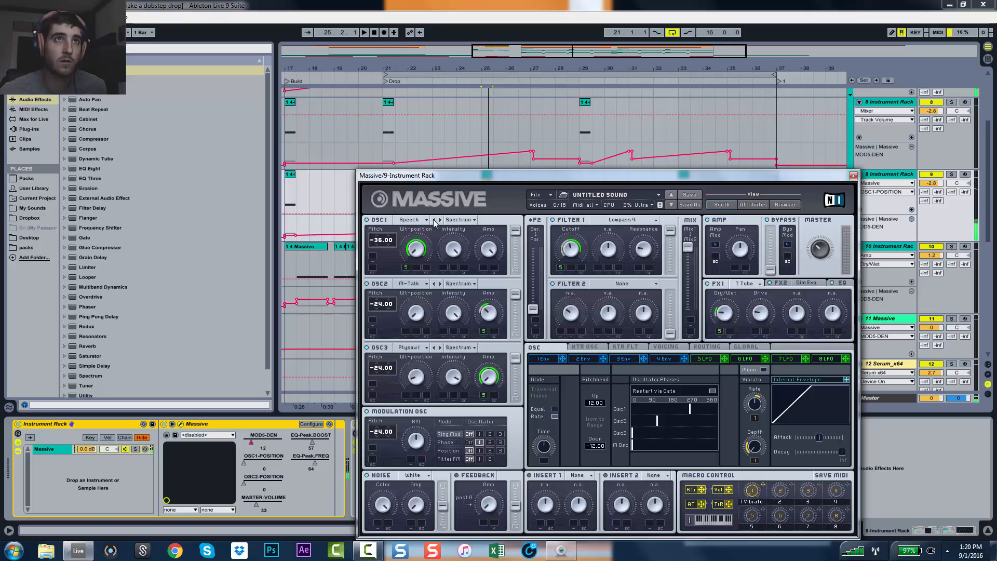
key(space)
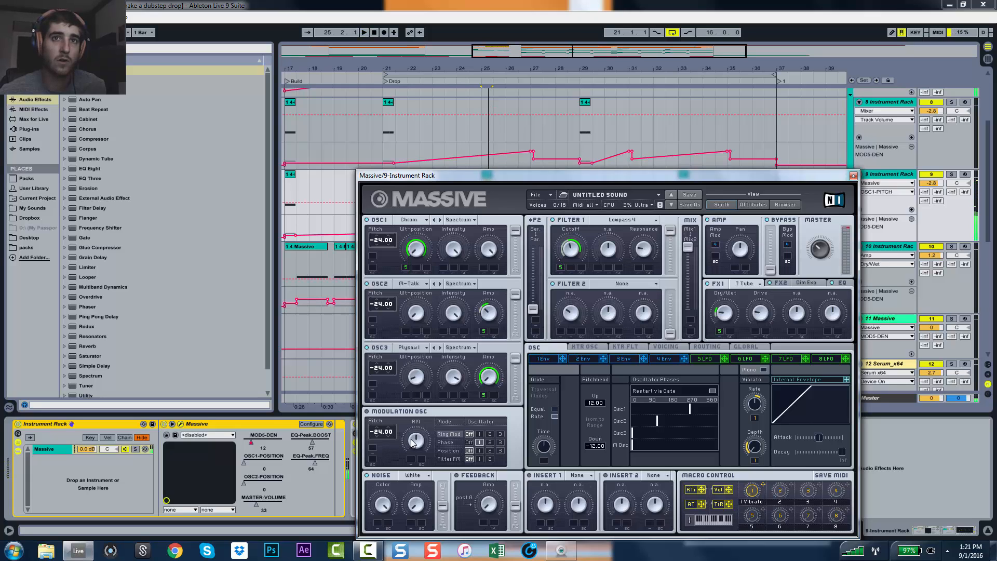
Load the Clip effect into Massive's Insert 1, audition the bass and close the synth.
click(578, 475)
click(581, 526)
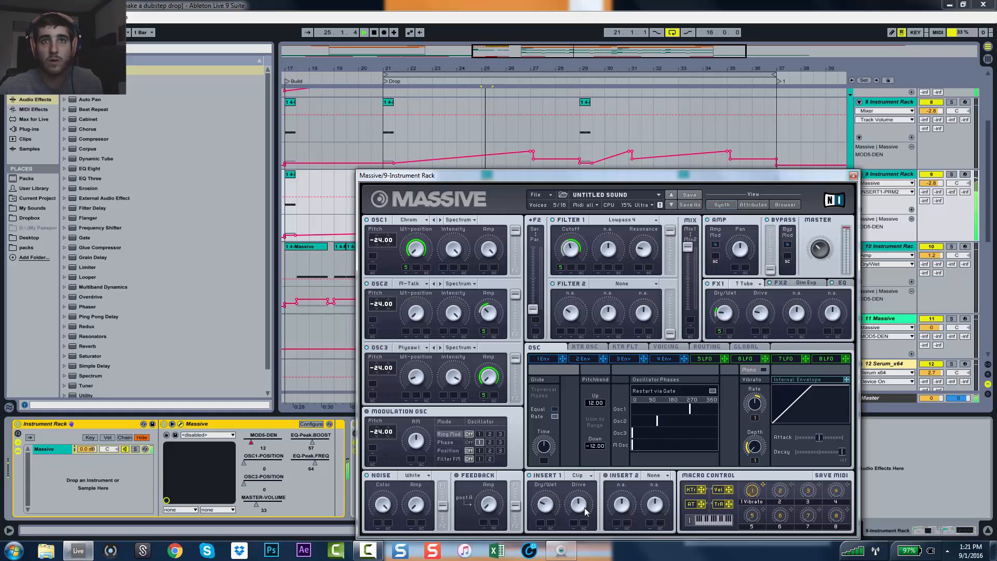
key(space)
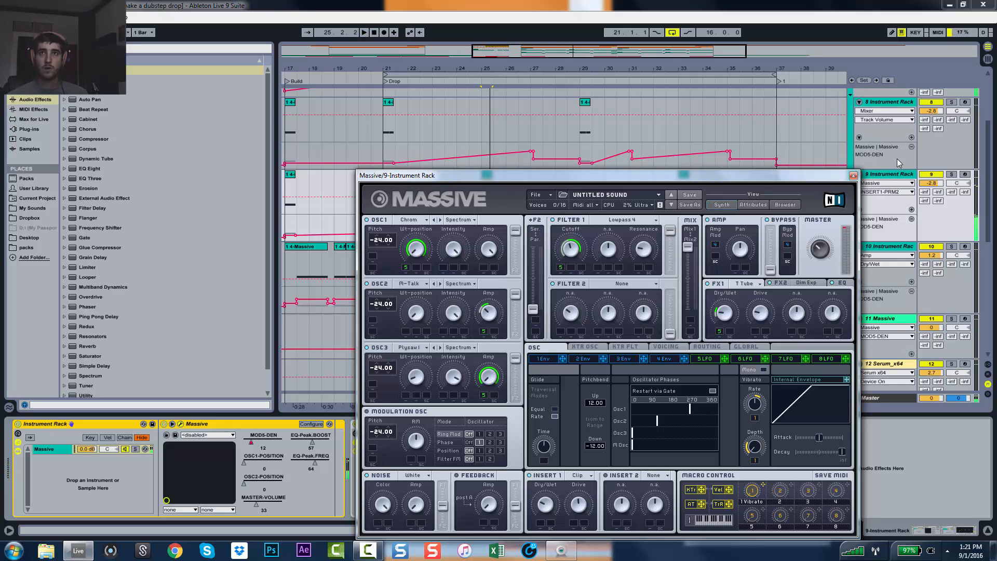
click(853, 178)
Lower track 9's volume to -3.0 dB while playing from bar 25.
key(space)
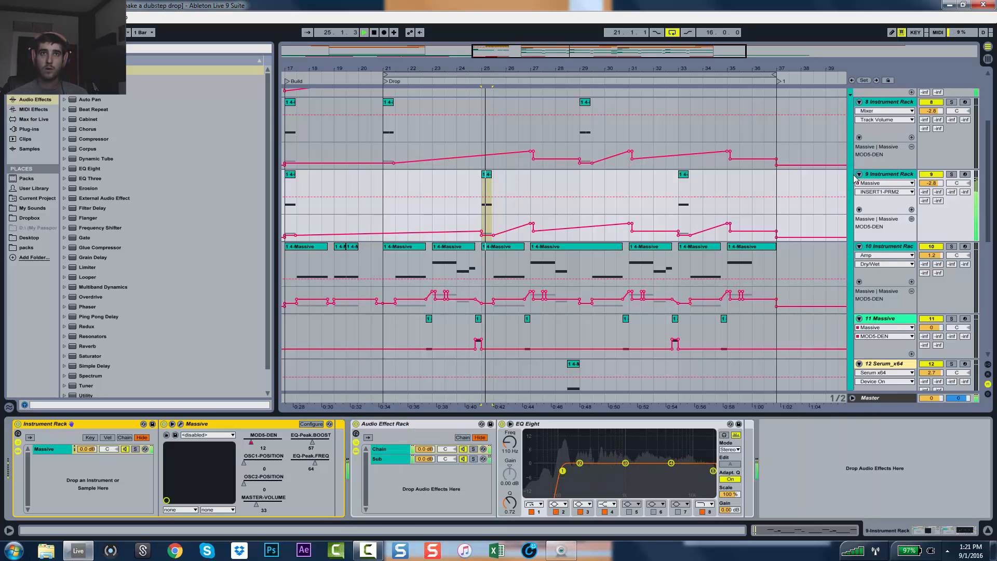
drag(934, 187, 933, 189)
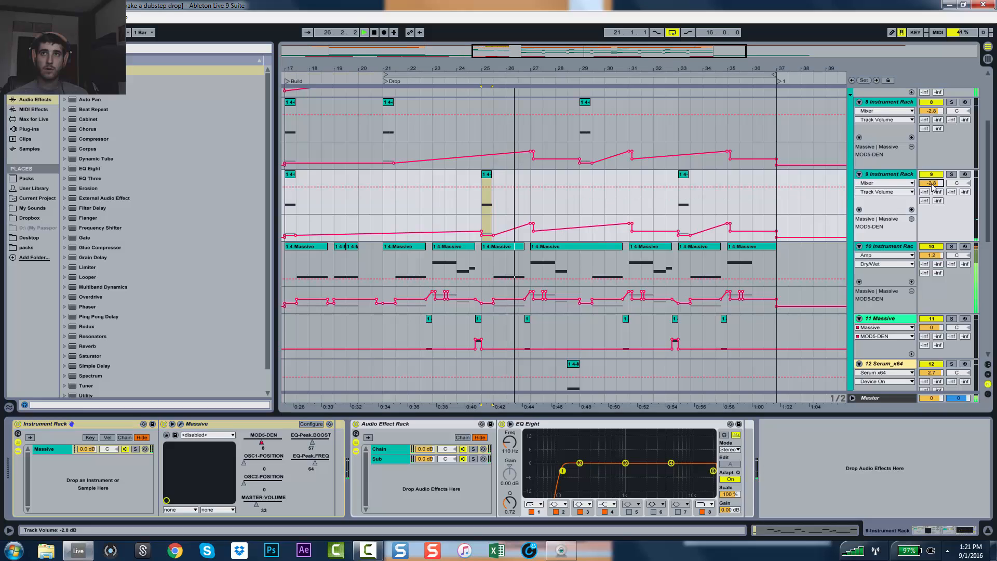
key(space)
key(space)
Open track 9's bar 25 clip to check its note and hide the clip view again.
click(487, 174)
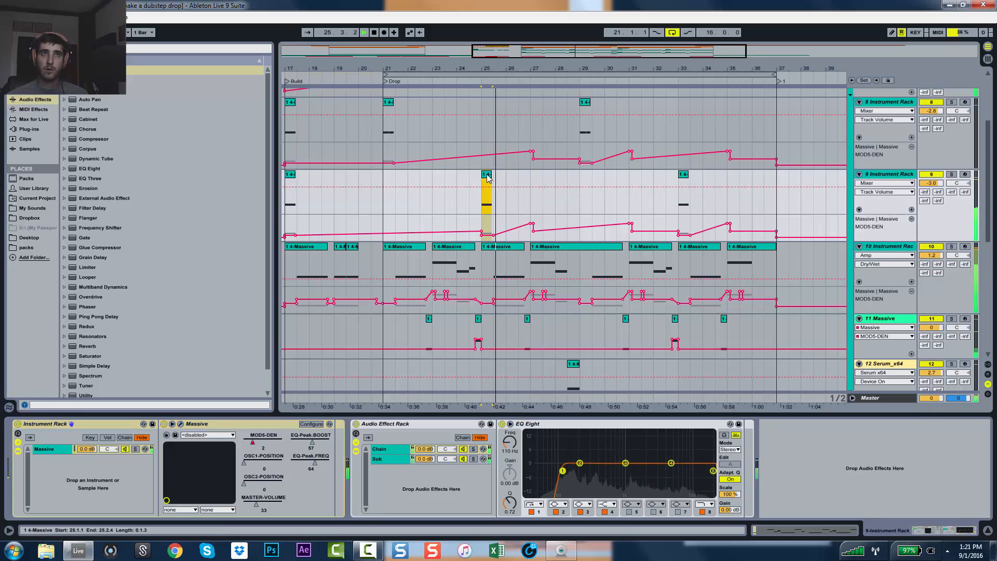
double_click(487, 175)
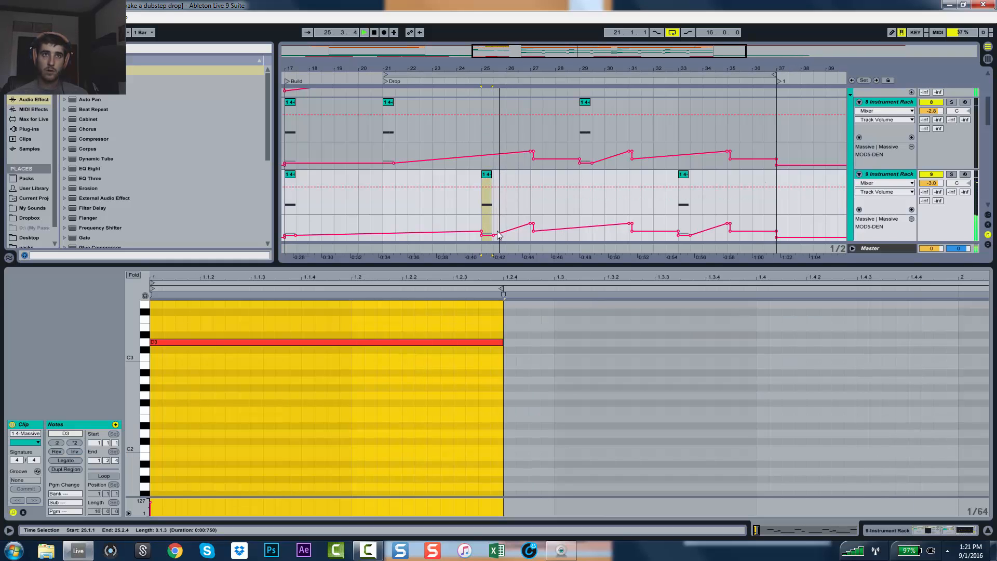
key(ctrl+alt+l)
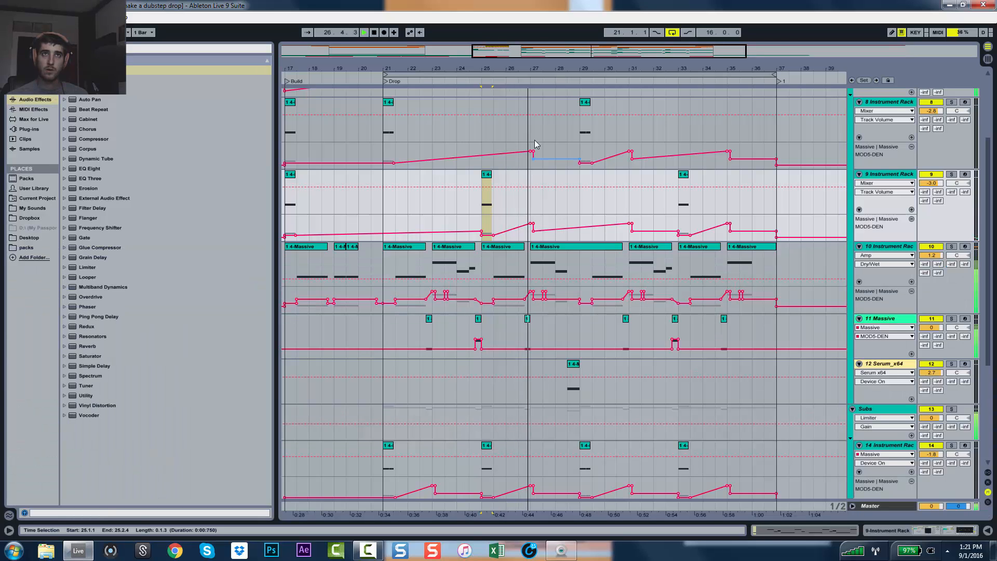
key(space)
Play the drop from bar 21 to review the bass changes and select track 9.
drag(511, 67, 551, 67)
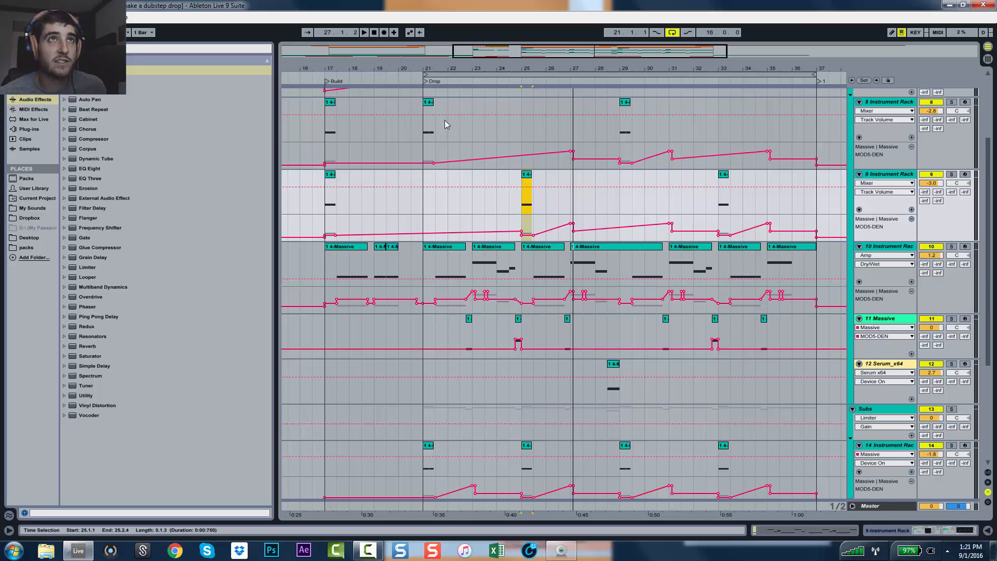
click(428, 132)
mouse_move(433, 66)
mouse_down()
mouse_move(517, 93)
mouse_move(502, 93)
mouse_up()
scroll(501, 94, up, 3)
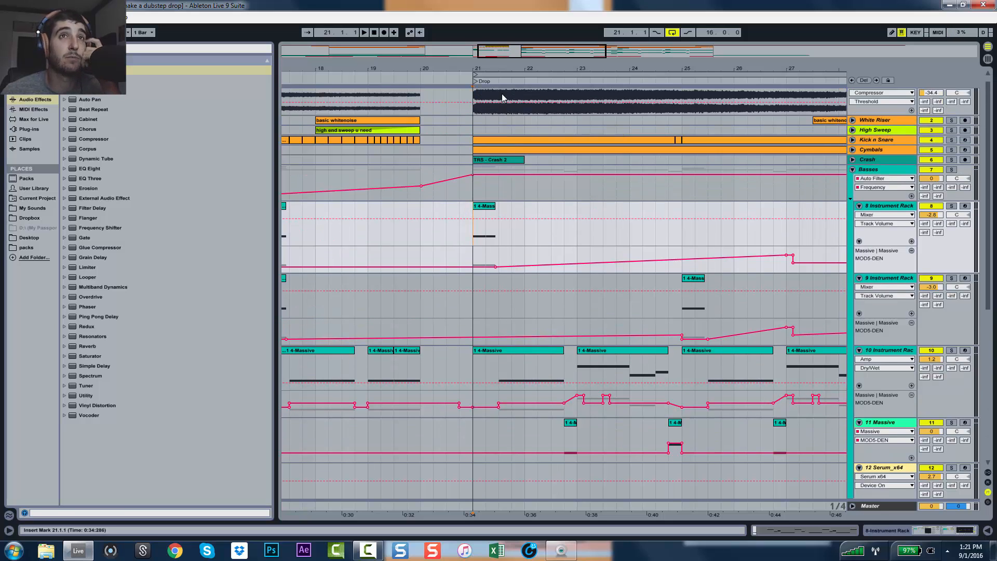
click(496, 241)
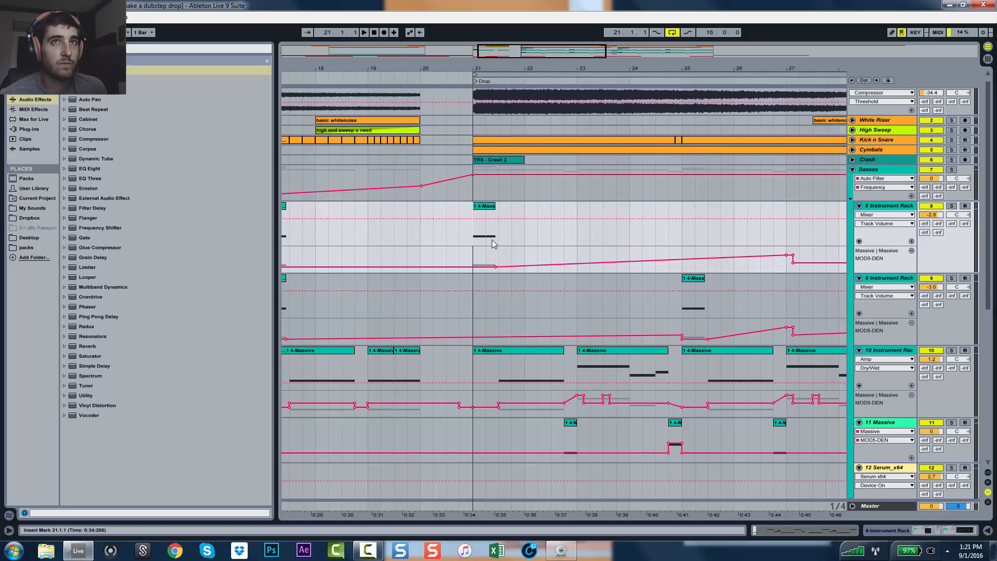
key(space)
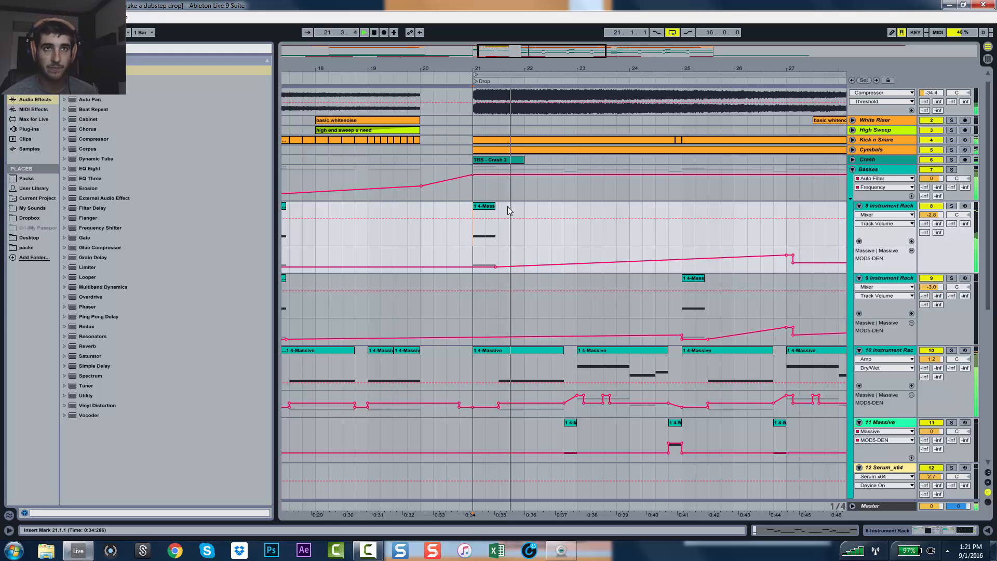
drag(678, 68, 428, 47)
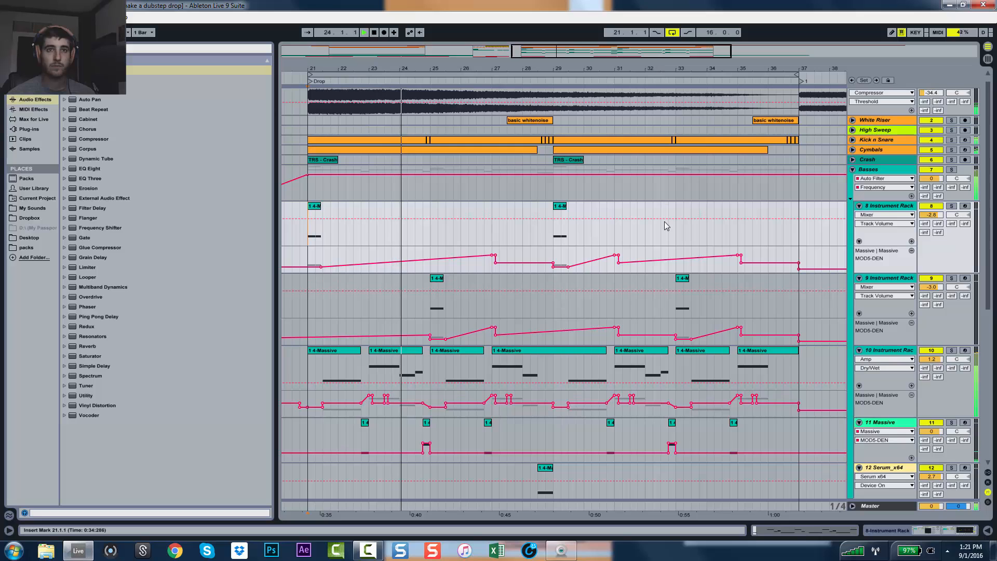
scroll(665, 221, down, 2)
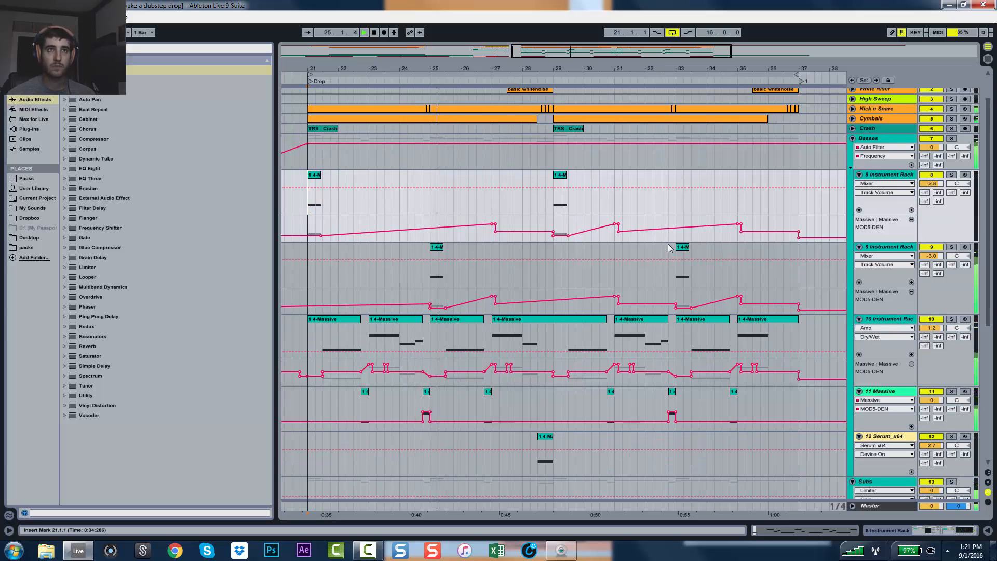
click(874, 250)
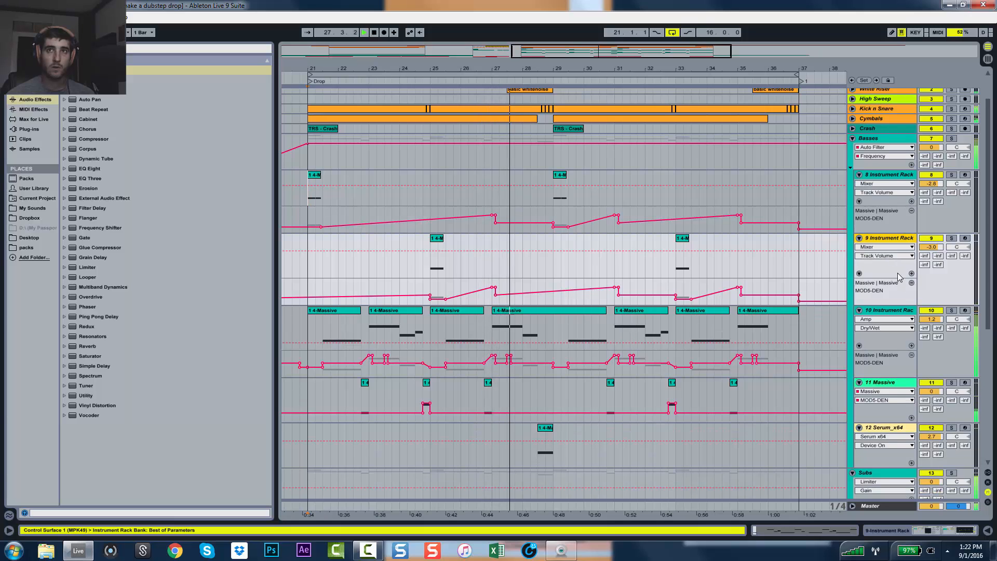
Reduce the height of track 9's lane, solo Serum track 12 and audition its clip in bar 28.
drag(897, 279, 895, 271)
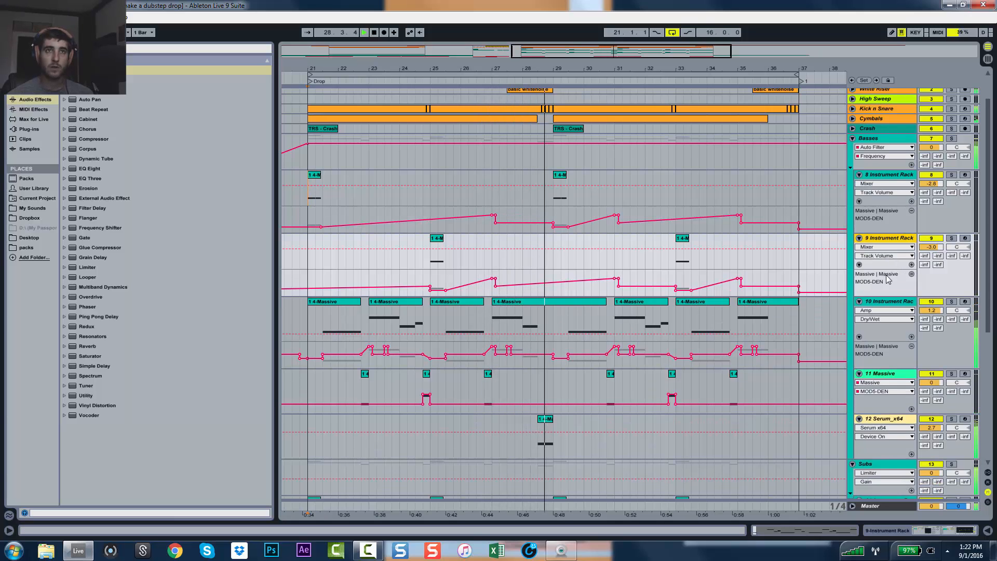
scroll(826, 351, down, 2)
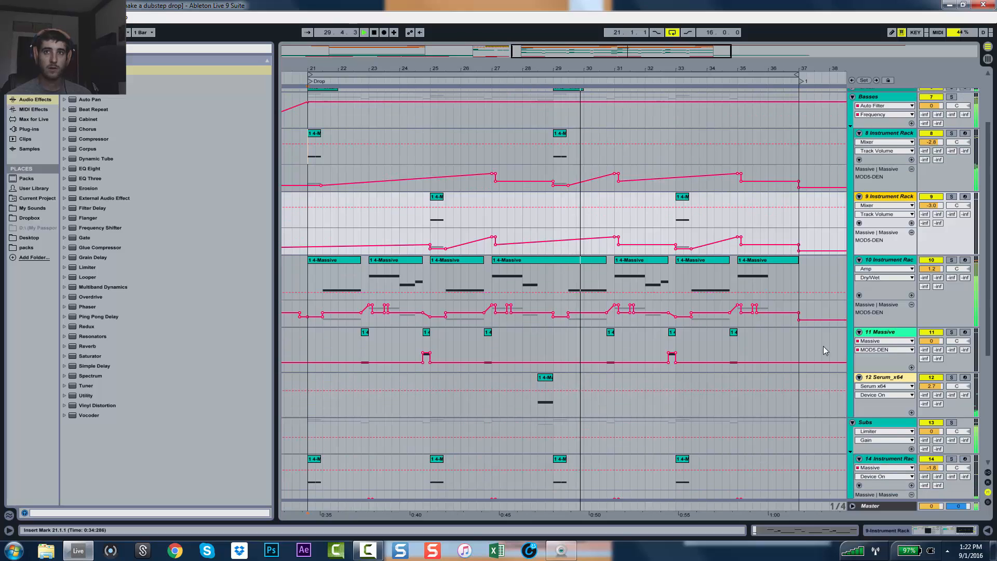
key(space)
click(908, 377)
click(548, 379)
key(space)
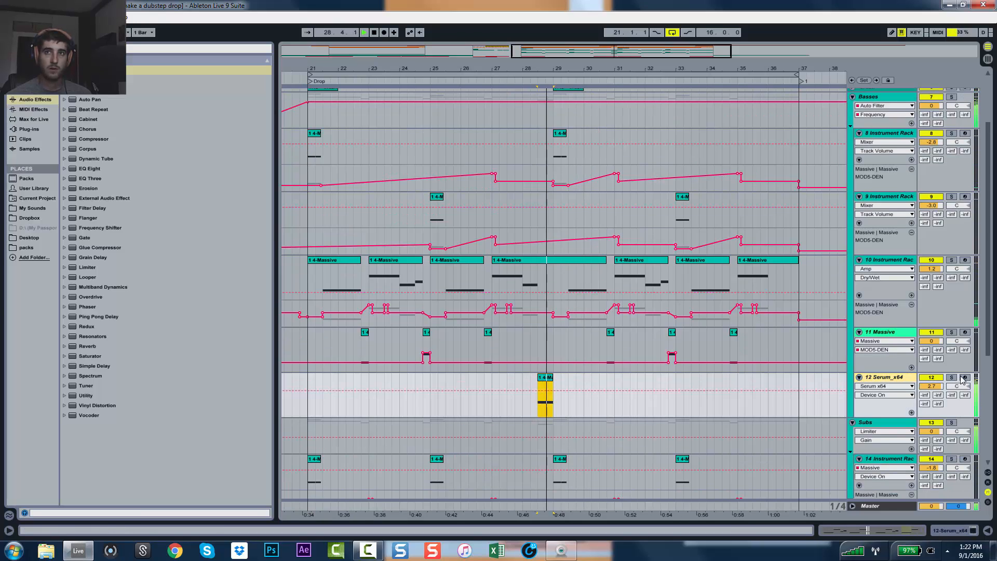
click(951, 377)
key(space)
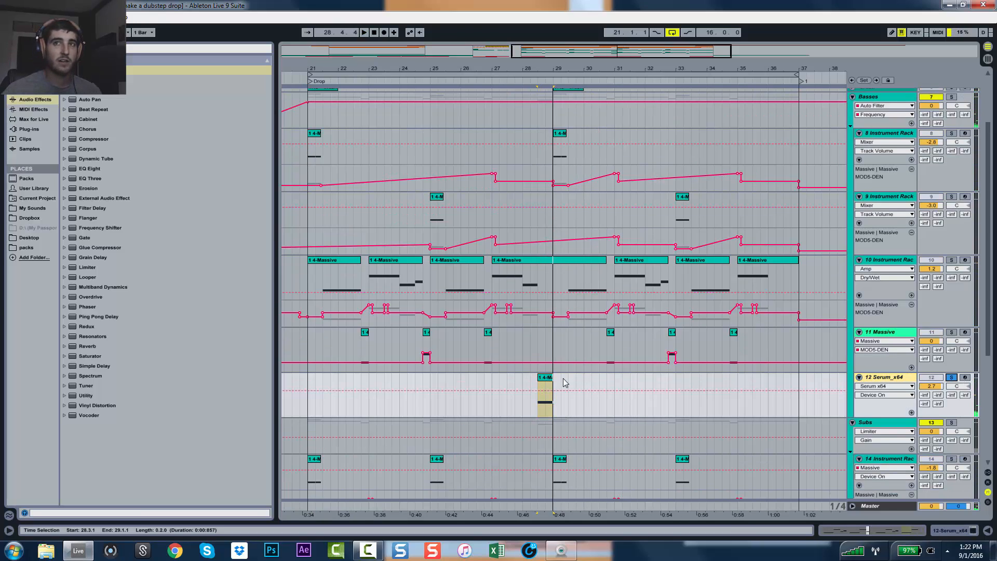
Add an EQ Eight after Serum on track 12 and set its low cut to 134 Hz with a Q of 0.78 while auditioning.
click(882, 381)
double_click(882, 385)
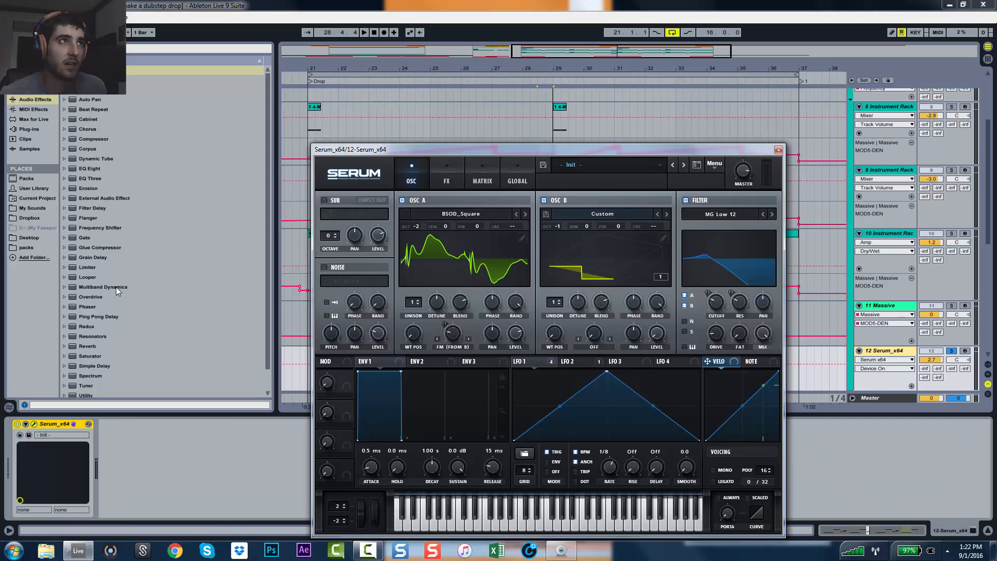
click(88, 169)
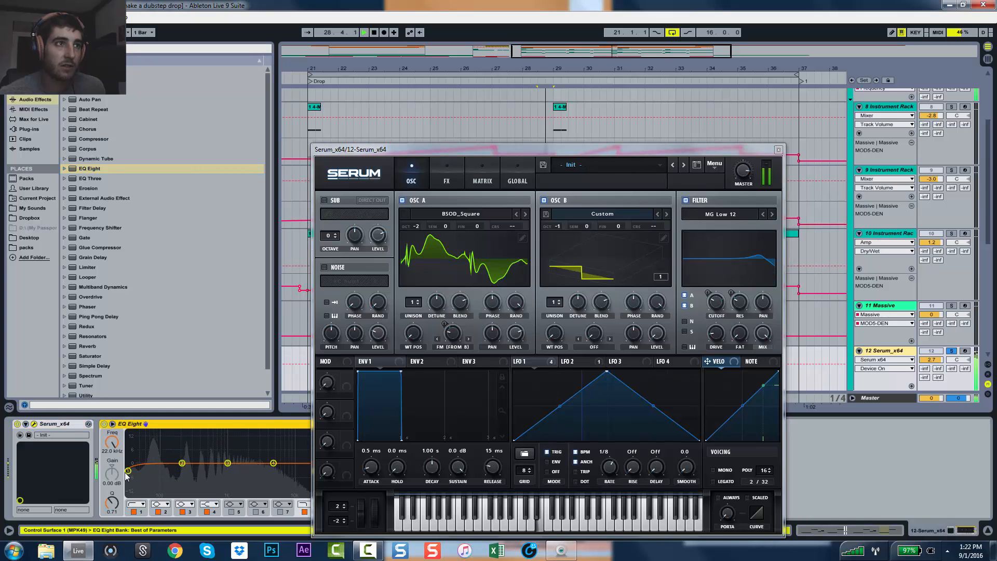
drag(161, 469, 165, 469)
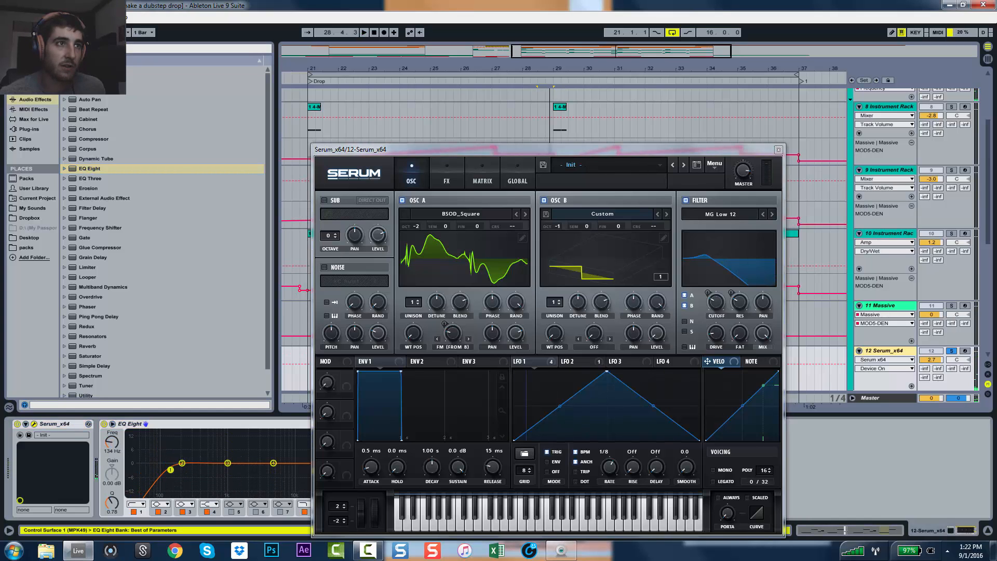
key(space)
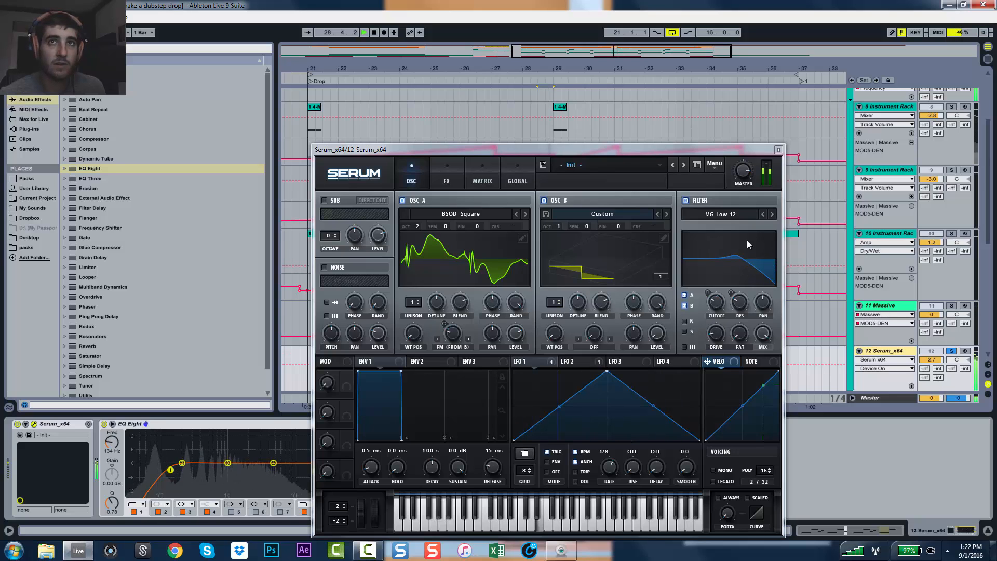
key(space)
click(778, 150)
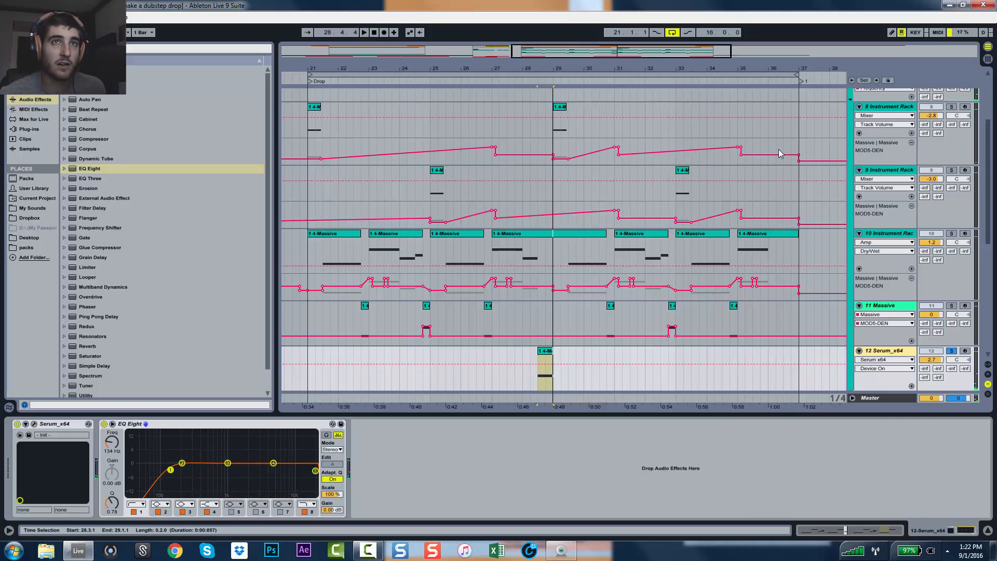
Unsolo Serum track 12, play its clip with the full mix and hide the device view.
click(950, 351)
key(space)
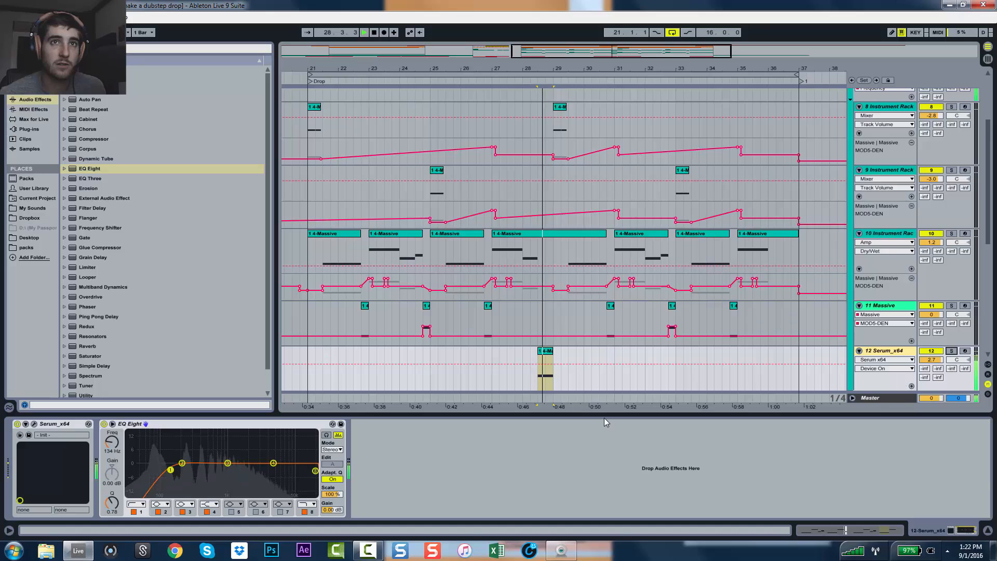
click(603, 416)
scroll(623, 378, up, 3)
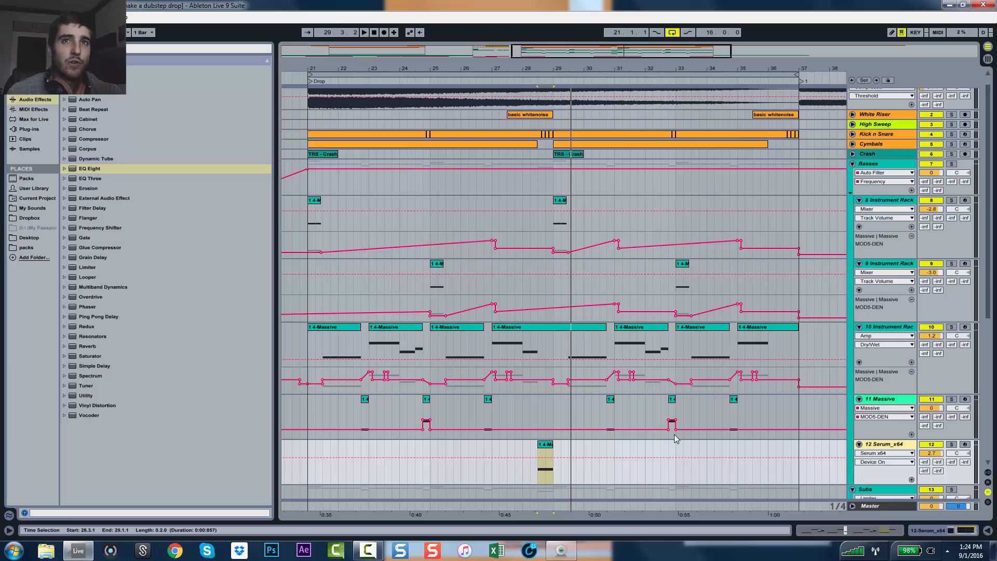
Show the whole arrangement and select the Basses group's material from bar 1 to bar 37.
drag(574, 54, 574, 15)
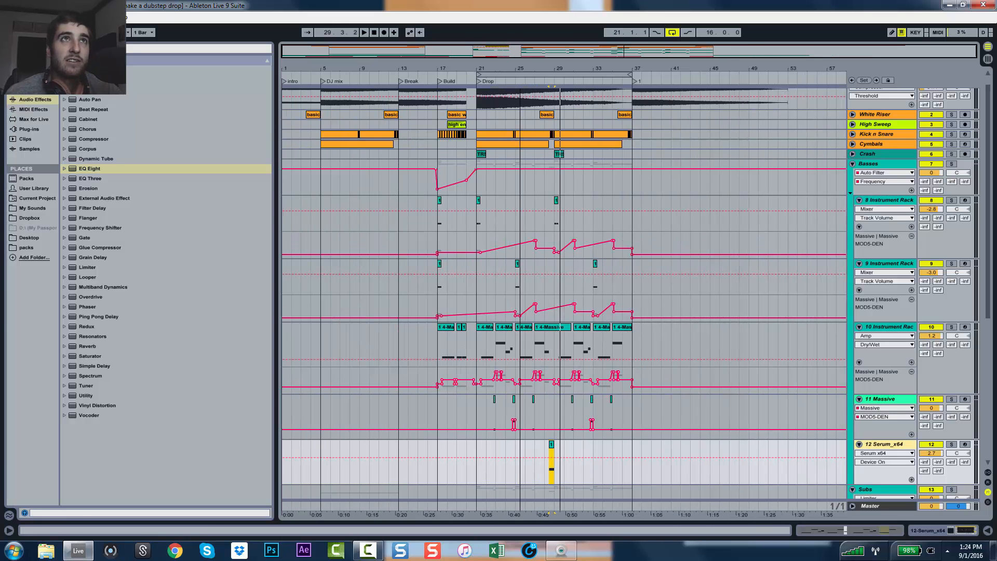
scroll(461, 195, up, 1)
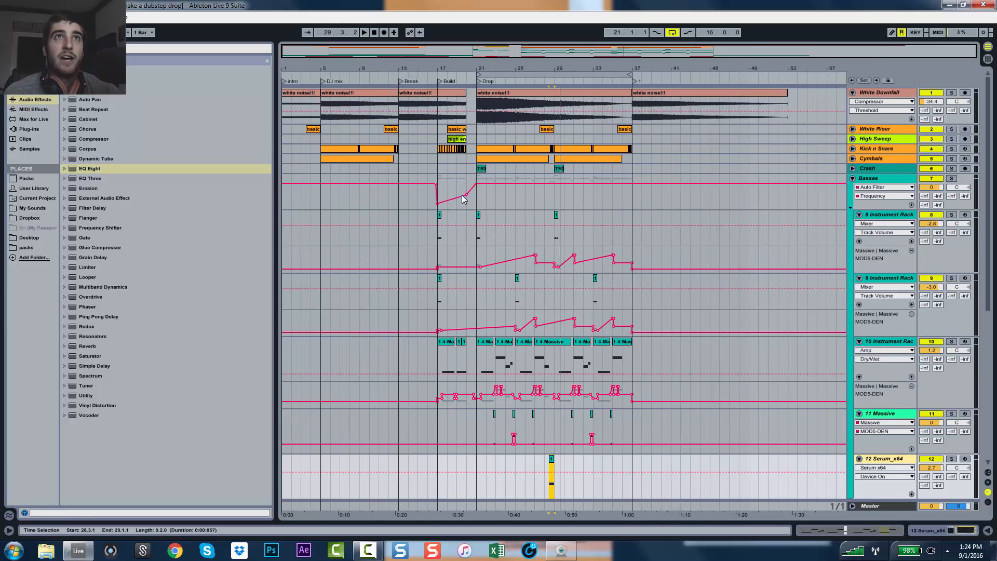
scroll(516, 342, down, 2)
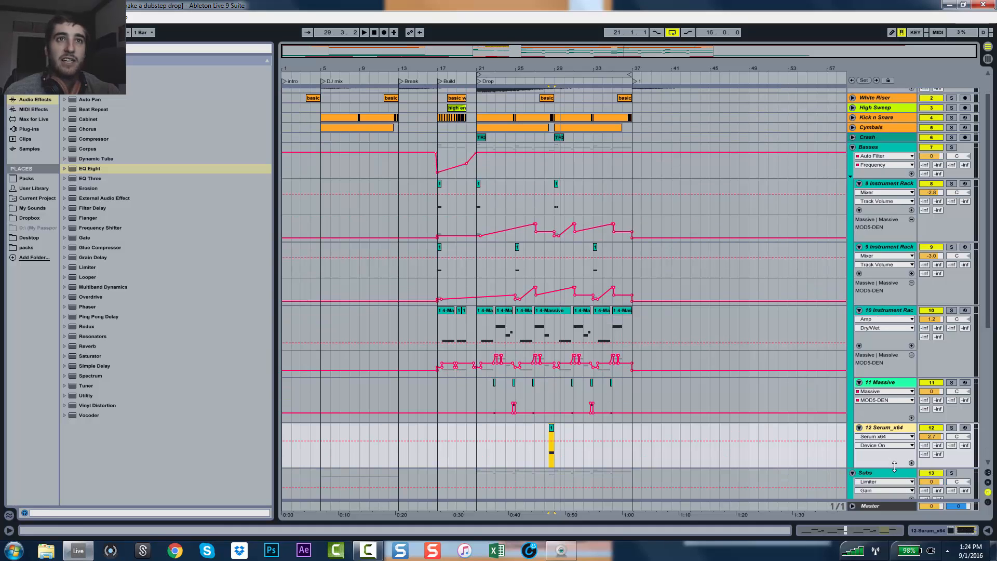
scroll(880, 452, up, 2)
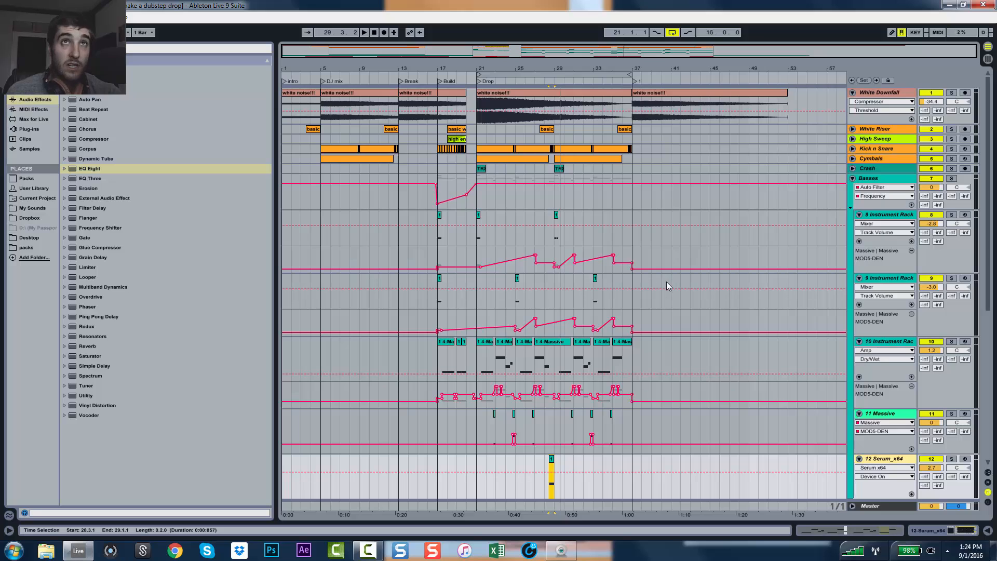
click(634, 198)
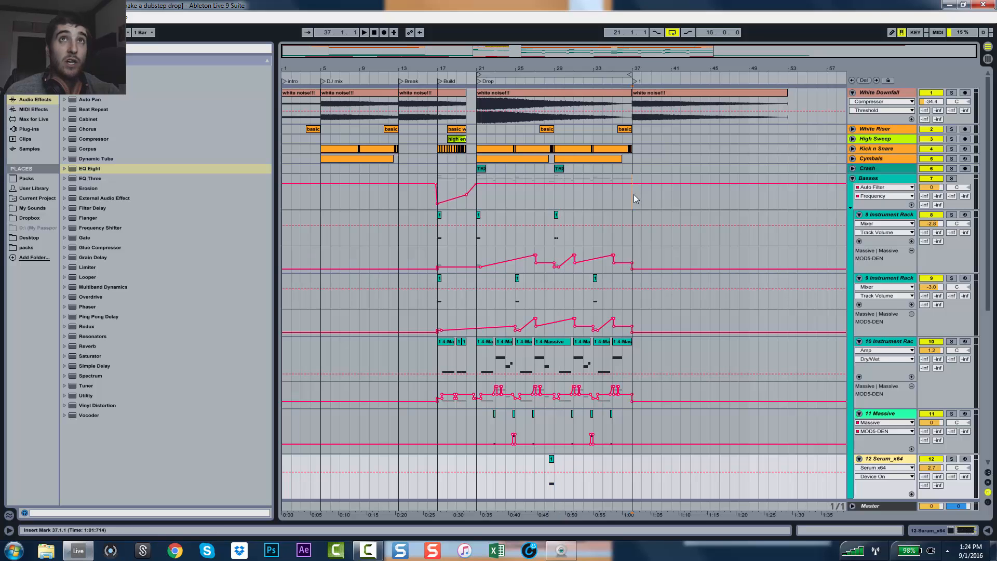
mouse_move(634, 199)
mouse_down()
mouse_move(273, 197)
mouse_move(633, 202)
mouse_up()
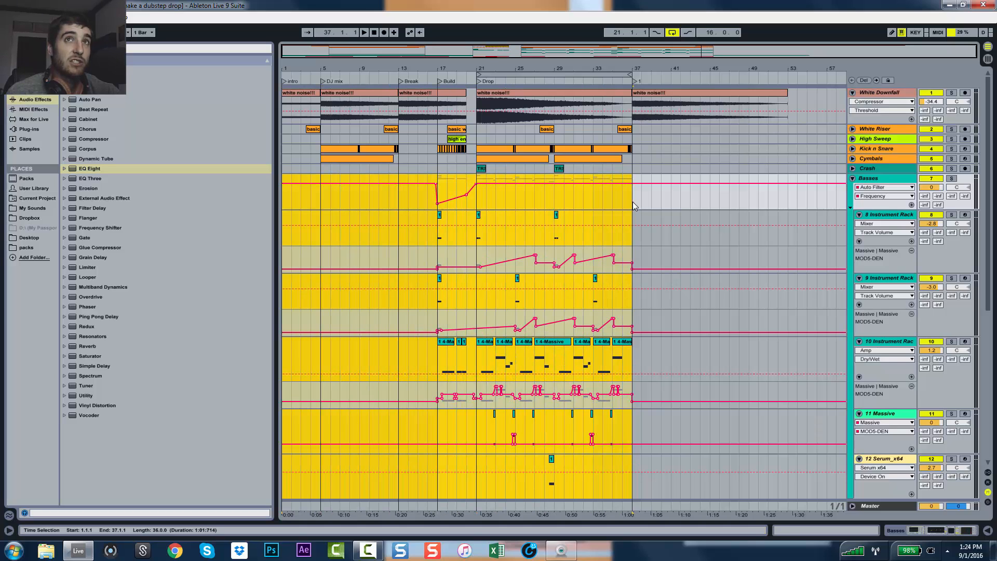